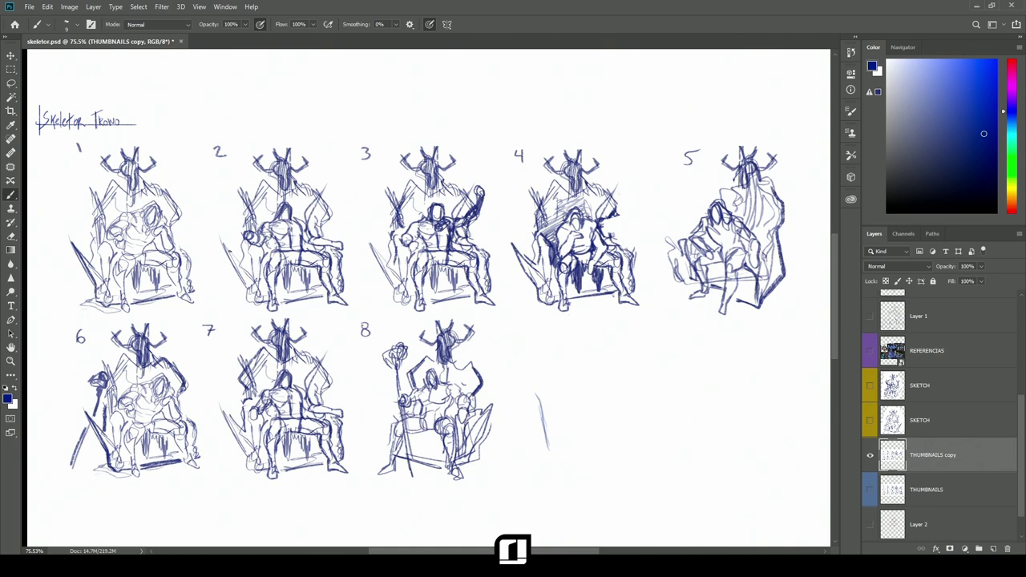
- Sketch a box-shaped throne seat in perspective for the ninth thumbnail, to the right of thumbnail 8
{"action": "mouse_move", "coordinate": [555, 430]}
{"action": "left_mouse_down"}
{"action": "mouse_move", "coordinate": [555, 467]}
{"action": "mouse_move", "coordinate": [621, 454]}
{"action": "left_mouse_up"}
{"action": "left_click_drag", "start_coordinate": [561, 464], "coordinate": [614, 467]}
{"action": "left_click_drag", "start_coordinate": [620, 433], "coordinate": [622, 472]}
{"action": "left_click_drag", "start_coordinate": [556, 469], "coordinate": [624, 469]}
{"action": "mouse_move", "coordinate": [556, 437]}
{"action": "left_mouse_down"}
{"action": "mouse_move", "coordinate": [553, 460]}
{"action": "mouse_move", "coordinate": [646, 416]}
{"action": "left_mouse_up"}
{"action": "mouse_move", "coordinate": [553, 434]}
{"action": "left_mouse_down"}
{"action": "mouse_move", "coordinate": [580, 418]}
{"action": "mouse_move", "coordinate": [641, 419]}
{"action": "left_mouse_up"}
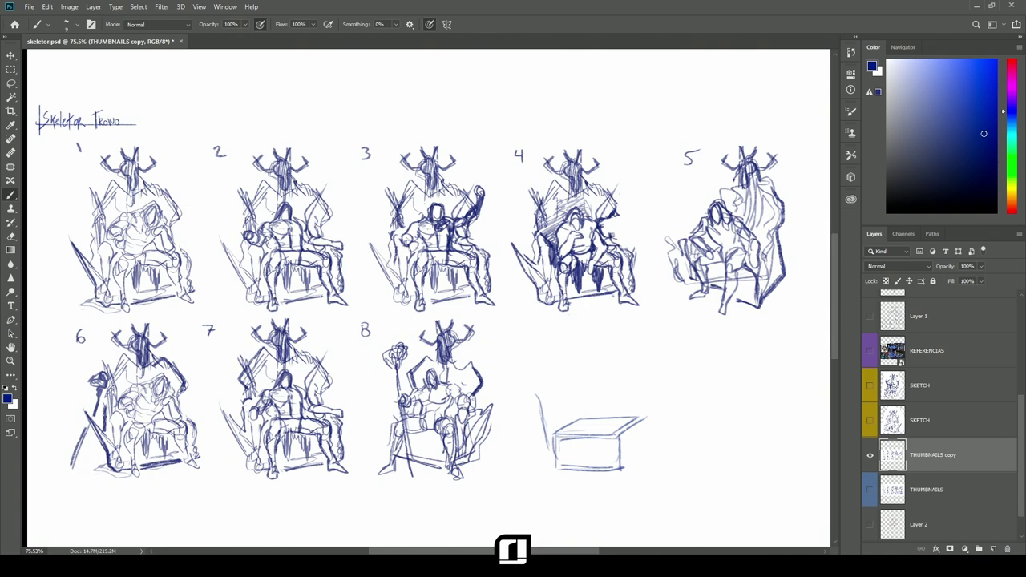
- Check the REFERENCIAS images, hide them again, and rough in short spiky strokes above the ninth thumbnail's seat
{"action": "left_click", "coordinate": [870, 350]}
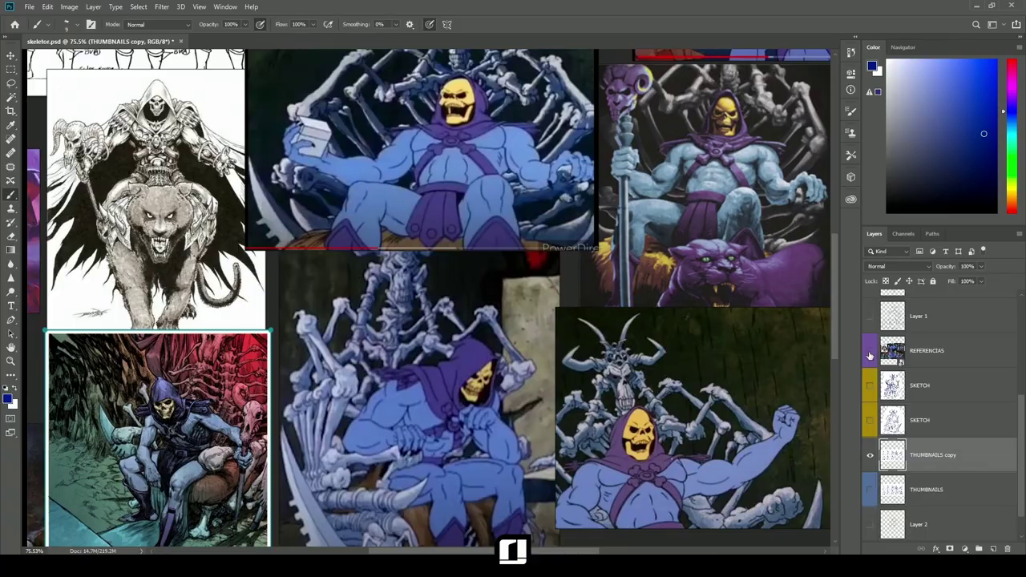
{"action": "left_click", "coordinate": [870, 351]}
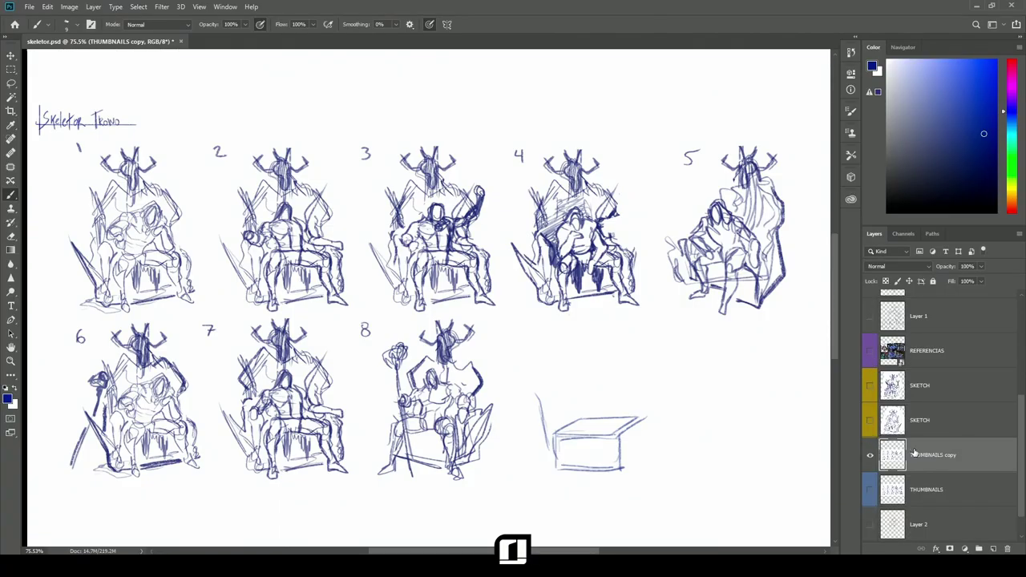
{"action": "mouse_move", "coordinate": [552, 438]}
{"action": "left_mouse_down"}
{"action": "mouse_move", "coordinate": [572, 416]}
{"action": "mouse_move", "coordinate": [614, 423]}
{"action": "mouse_move", "coordinate": [602, 419]}
{"action": "mouse_move", "coordinate": [619, 443]}
{"action": "left_mouse_up"}
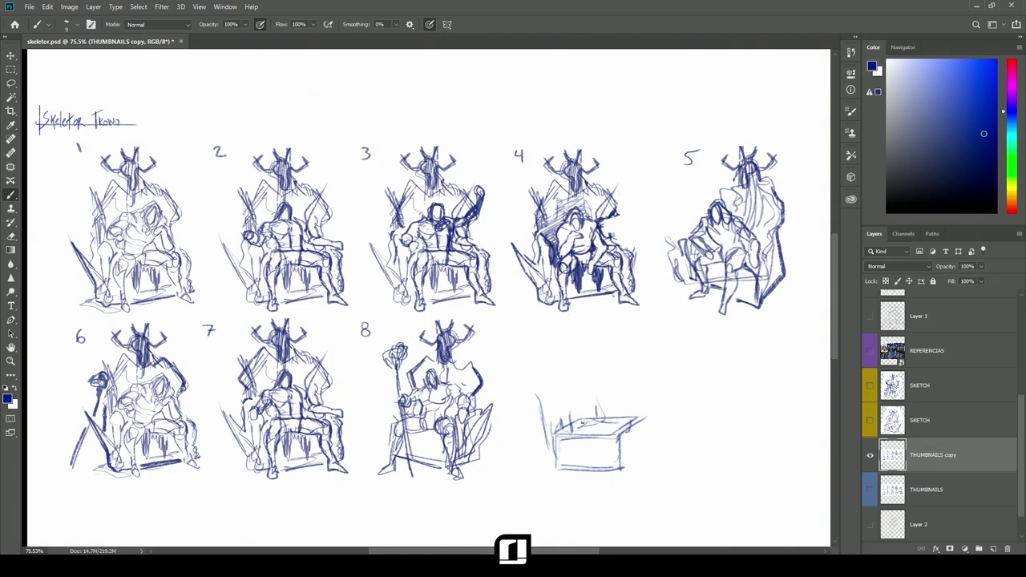
- Add curved spikes beside the thrones in thumbnails 3 and 2
{"action": "left_click_drag", "start_coordinate": [493, 233], "coordinate": [491, 274]}
{"action": "left_click_drag", "start_coordinate": [492, 234], "coordinate": [490, 243]}
{"action": "left_click_drag", "start_coordinate": [353, 234], "coordinate": [340, 277]}
{"action": "left_click_drag", "start_coordinate": [241, 282], "coordinate": [227, 293]}
{"action": "left_click_drag", "start_coordinate": [252, 284], "coordinate": [231, 304]}
- Sketch a wide slab base under the ninth thumbnail's seat, with spikes rising at its right side
{"action": "left_click_drag", "start_coordinate": [552, 457], "coordinate": [509, 473]}
{"action": "mouse_move", "coordinate": [519, 476]}
{"action": "left_mouse_down"}
{"action": "mouse_move", "coordinate": [623, 491]}
{"action": "mouse_move", "coordinate": [647, 481]}
{"action": "mouse_move", "coordinate": [650, 458]}
{"action": "mouse_move", "coordinate": [673, 467]}
{"action": "mouse_move", "coordinate": [652, 455]}
{"action": "left_mouse_up"}
{"action": "mouse_move", "coordinate": [650, 457]}
{"action": "left_mouse_down"}
{"action": "mouse_move", "coordinate": [645, 426]}
{"action": "mouse_move", "coordinate": [647, 457]}
{"action": "left_mouse_up"}
{"action": "left_click_drag", "start_coordinate": [658, 409], "coordinate": [651, 434]}
- Sketch a seated figure leaning forward on the ninth thumbnail's throne, with head, shoulders, bent arms and legs
{"action": "mouse_move", "coordinate": [569, 433]}
{"action": "left_mouse_down"}
{"action": "mouse_move", "coordinate": [561, 470]}
{"action": "mouse_move", "coordinate": [573, 427]}
{"action": "mouse_move", "coordinate": [554, 472]}
{"action": "mouse_move", "coordinate": [585, 412]}
{"action": "mouse_move", "coordinate": [606, 415]}
{"action": "mouse_move", "coordinate": [611, 469]}
{"action": "mouse_move", "coordinate": [541, 476]}
{"action": "left_mouse_up"}
{"action": "left_click_drag", "start_coordinate": [553, 470], "coordinate": [540, 480]}
{"action": "left_click_drag", "start_coordinate": [616, 471], "coordinate": [612, 484]}
{"action": "mouse_move", "coordinate": [572, 397]}
{"action": "left_mouse_down"}
{"action": "mouse_move", "coordinate": [558, 420]}
{"action": "mouse_move", "coordinate": [580, 382]}
{"action": "mouse_move", "coordinate": [560, 418]}
{"action": "left_mouse_up"}
{"action": "mouse_move", "coordinate": [605, 391]}
{"action": "left_mouse_down"}
{"action": "mouse_move", "coordinate": [576, 433]}
{"action": "mouse_move", "coordinate": [616, 401]}
{"action": "mouse_move", "coordinate": [609, 381]}
{"action": "mouse_move", "coordinate": [574, 409]}
{"action": "mouse_move", "coordinate": [592, 410]}
{"action": "left_mouse_up"}
{"action": "mouse_move", "coordinate": [586, 369]}
{"action": "left_mouse_down"}
{"action": "mouse_move", "coordinate": [578, 383]}
{"action": "mouse_move", "coordinate": [593, 381]}
{"action": "mouse_move", "coordinate": [569, 383]}
{"action": "mouse_move", "coordinate": [589, 358]}
{"action": "mouse_move", "coordinate": [630, 415]}
{"action": "mouse_move", "coordinate": [606, 432]}
{"action": "mouse_move", "coordinate": [617, 433]}
{"action": "mouse_move", "coordinate": [611, 489]}
{"action": "mouse_move", "coordinate": [633, 500]}
{"action": "mouse_move", "coordinate": [678, 469]}
{"action": "mouse_move", "coordinate": [630, 500]}
{"action": "mouse_move", "coordinate": [532, 500]}
{"action": "left_mouse_up"}
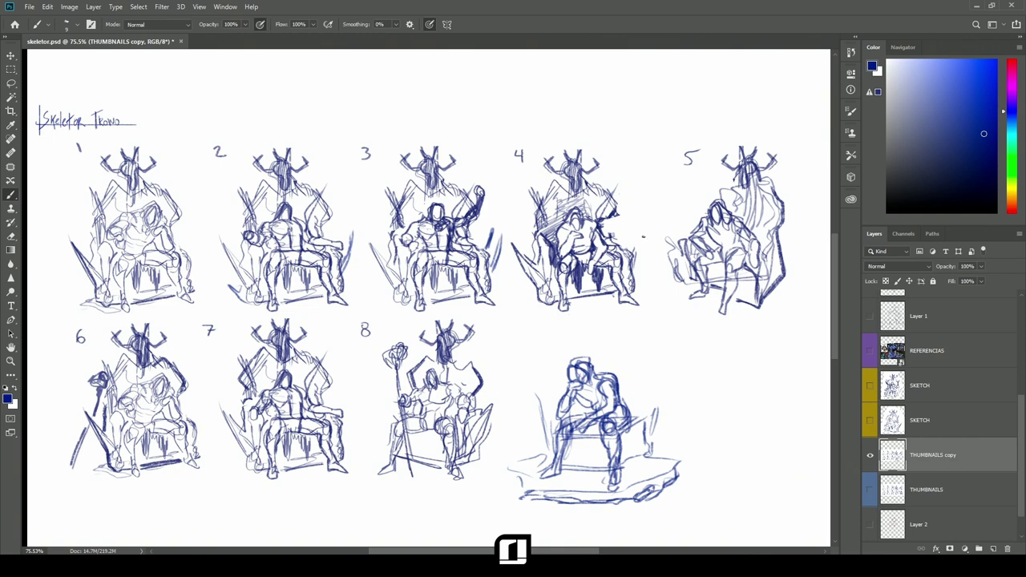
- Detail the ninth thumbnail with rocks at the base's left end, a jagged backrest and spikes on both sides
{"action": "mouse_move", "coordinate": [519, 481]}
{"action": "left_mouse_down"}
{"action": "mouse_move", "coordinate": [515, 496]}
{"action": "mouse_move", "coordinate": [530, 497]}
{"action": "mouse_move", "coordinate": [505, 465]}
{"action": "left_mouse_up"}
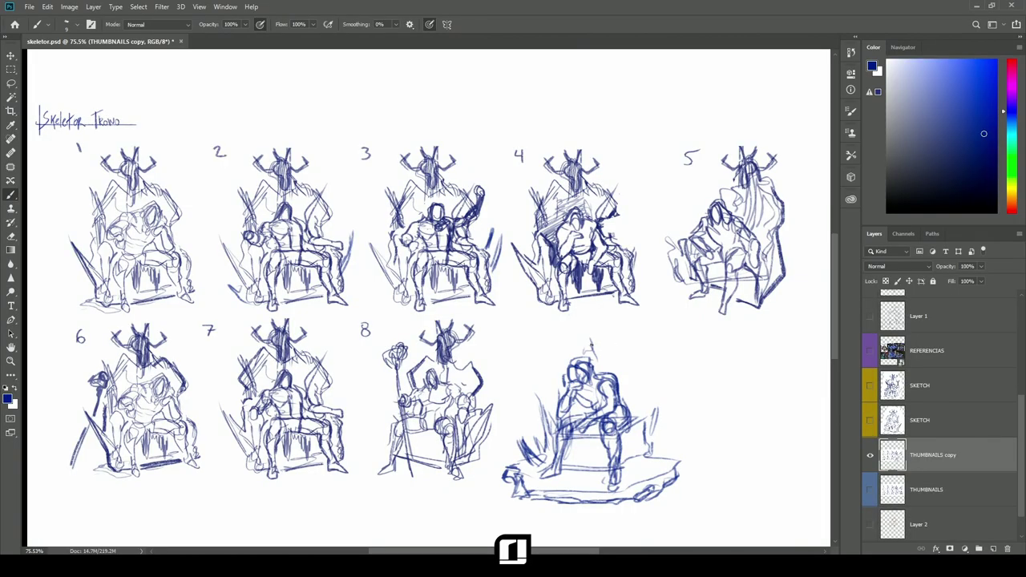
{"action": "mouse_move", "coordinate": [596, 317]}
{"action": "left_mouse_down"}
{"action": "mouse_move", "coordinate": [590, 341]}
{"action": "mouse_move", "coordinate": [604, 321]}
{"action": "mouse_move", "coordinate": [594, 347]}
{"action": "mouse_move", "coordinate": [565, 325]}
{"action": "mouse_move", "coordinate": [608, 324]}
{"action": "mouse_move", "coordinate": [590, 315]}
{"action": "mouse_move", "coordinate": [581, 319]}
{"action": "mouse_move", "coordinate": [616, 320]}
{"action": "mouse_move", "coordinate": [611, 374]}
{"action": "mouse_move", "coordinate": [630, 349]}
{"action": "mouse_move", "coordinate": [622, 357]}
{"action": "mouse_move", "coordinate": [647, 413]}
{"action": "mouse_move", "coordinate": [651, 398]}
{"action": "mouse_move", "coordinate": [559, 387]}
{"action": "left_mouse_up"}
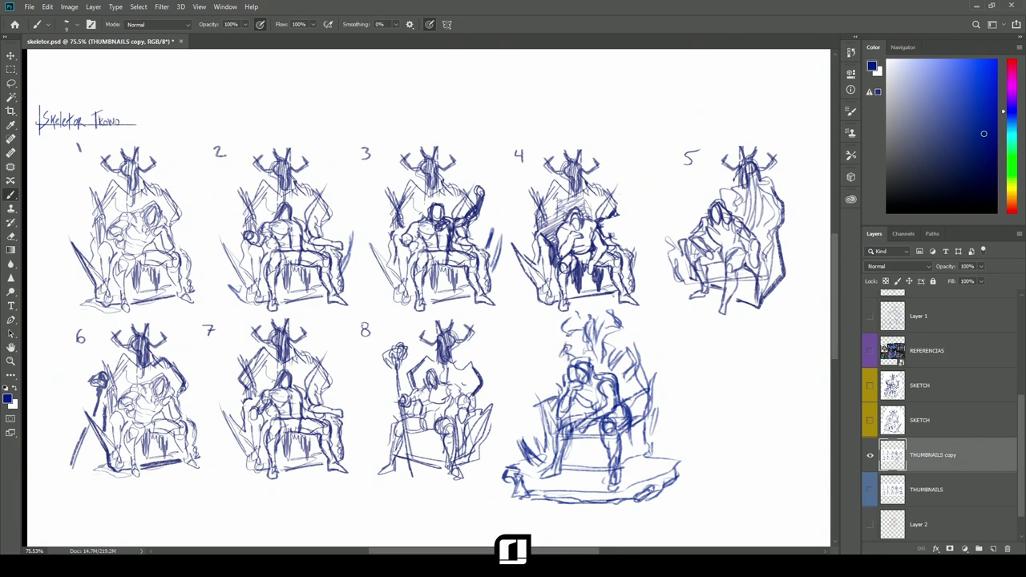
{"action": "mouse_move", "coordinate": [646, 462]}
{"action": "left_mouse_down"}
{"action": "mouse_move", "coordinate": [678, 414]}
{"action": "mouse_move", "coordinate": [685, 437]}
{"action": "left_mouse_up"}
{"action": "mouse_move", "coordinate": [513, 433]}
{"action": "left_mouse_down"}
{"action": "mouse_move", "coordinate": [528, 454]}
{"action": "mouse_move", "coordinate": [542, 432]}
{"action": "left_mouse_up"}
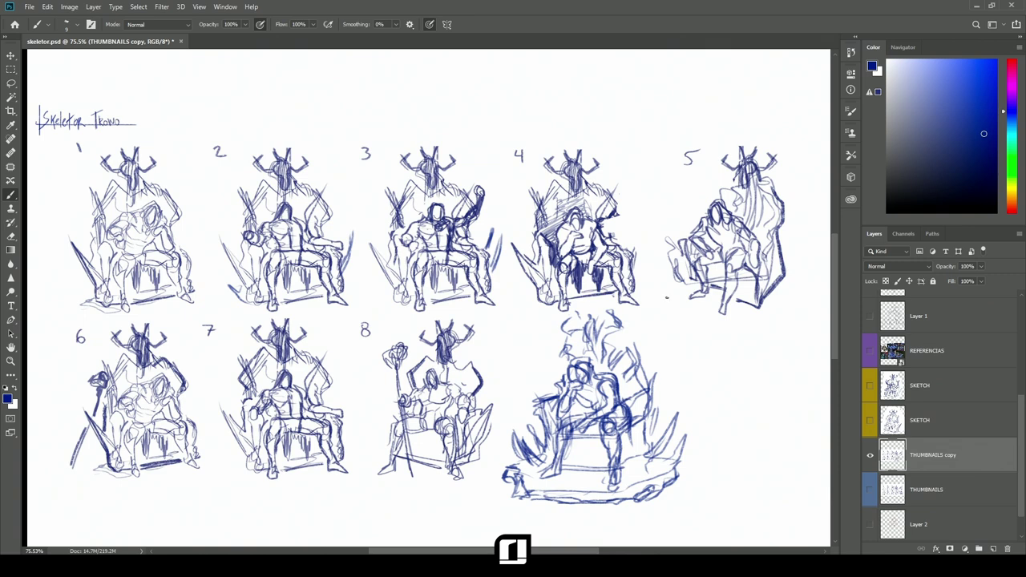
- Lasso the ninth thumbnail, scale it down to 87.14%, reposition it in its row and deselect
{"action": "key", "text": "l"}
{"action": "mouse_move", "coordinate": [593, 308]}
{"action": "left_mouse_down"}
{"action": "mouse_move", "coordinate": [521, 398]}
{"action": "mouse_move", "coordinate": [502, 501]}
{"action": "mouse_move", "coordinate": [728, 472]}
{"action": "mouse_move", "coordinate": [669, 354]}
{"action": "mouse_move", "coordinate": [597, 309]}
{"action": "left_mouse_up"}
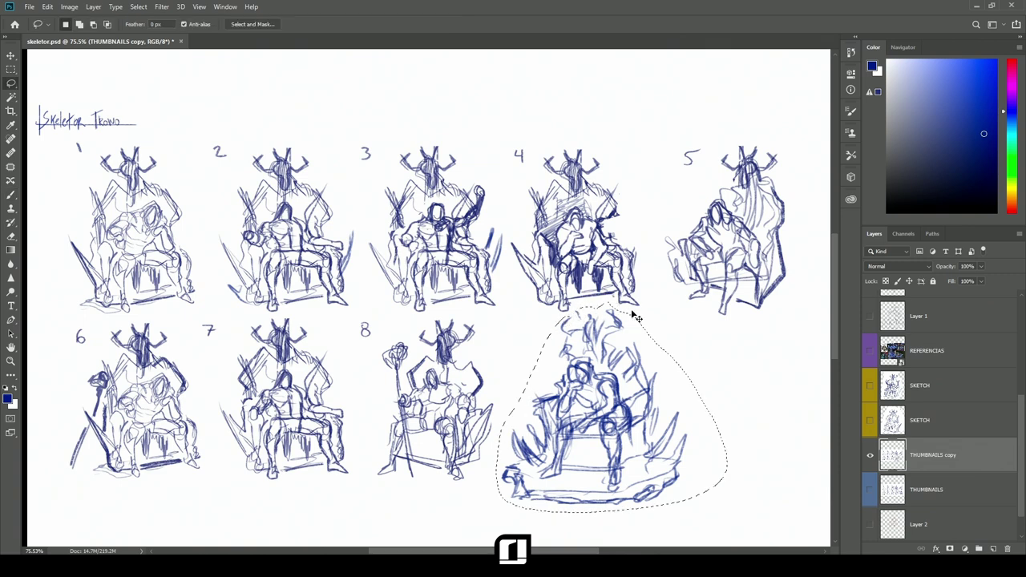
{"action": "key", "text": "ctrl+t"}
{"action": "left_click_drag", "start_coordinate": [723, 306], "coordinate": [687, 333]}
{"action": "left_click_drag", "start_coordinate": [649, 384], "coordinate": [665, 363]}
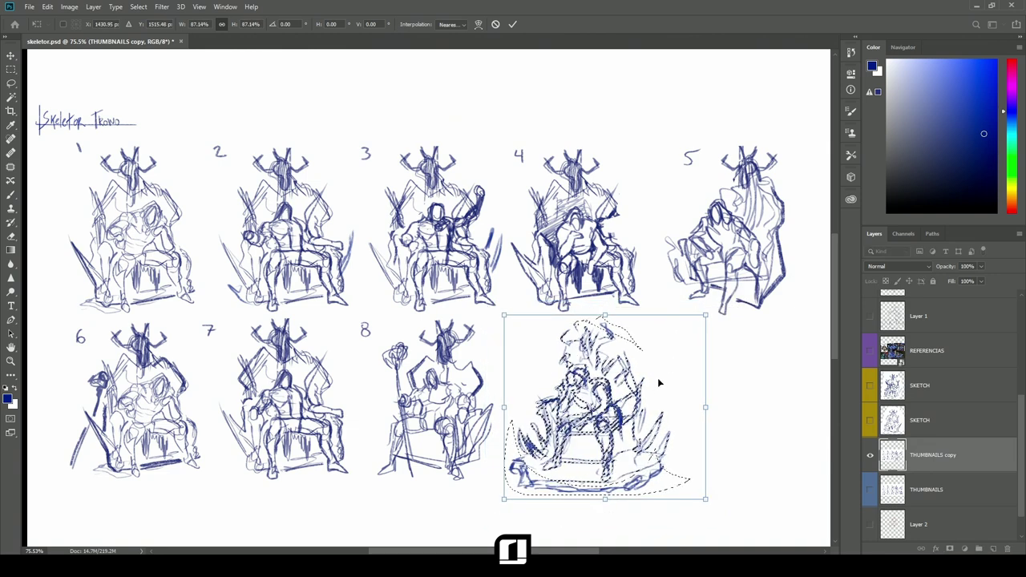
{"action": "key", "text": "Return"}
{"action": "key", "text": "ctrl+d"}
- Sketch a wide rocky base with small spikes for a tenth thumbnail, to the right of the ninth
{"action": "key", "text": "b"}
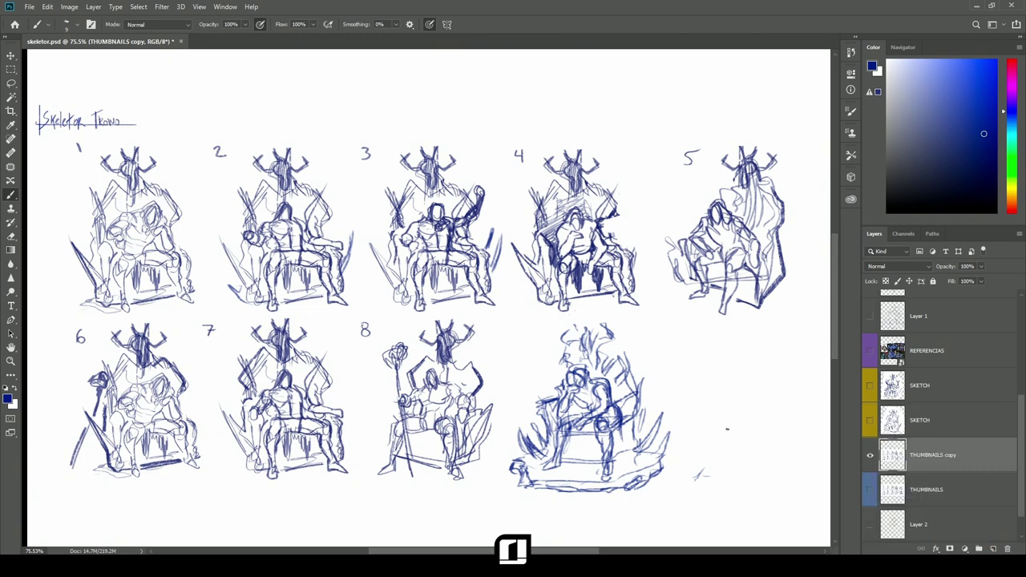
{"action": "mouse_move", "coordinate": [694, 480]}
{"action": "left_mouse_down"}
{"action": "mouse_move", "coordinate": [760, 479]}
{"action": "mouse_move", "coordinate": [748, 466]}
{"action": "mouse_move", "coordinate": [786, 464]}
{"action": "left_mouse_up"}
{"action": "mouse_move", "coordinate": [714, 476]}
{"action": "left_mouse_down"}
{"action": "mouse_move", "coordinate": [794, 474]}
{"action": "mouse_move", "coordinate": [687, 485]}
{"action": "mouse_move", "coordinate": [780, 486]}
{"action": "mouse_move", "coordinate": [694, 495]}
{"action": "left_mouse_up"}
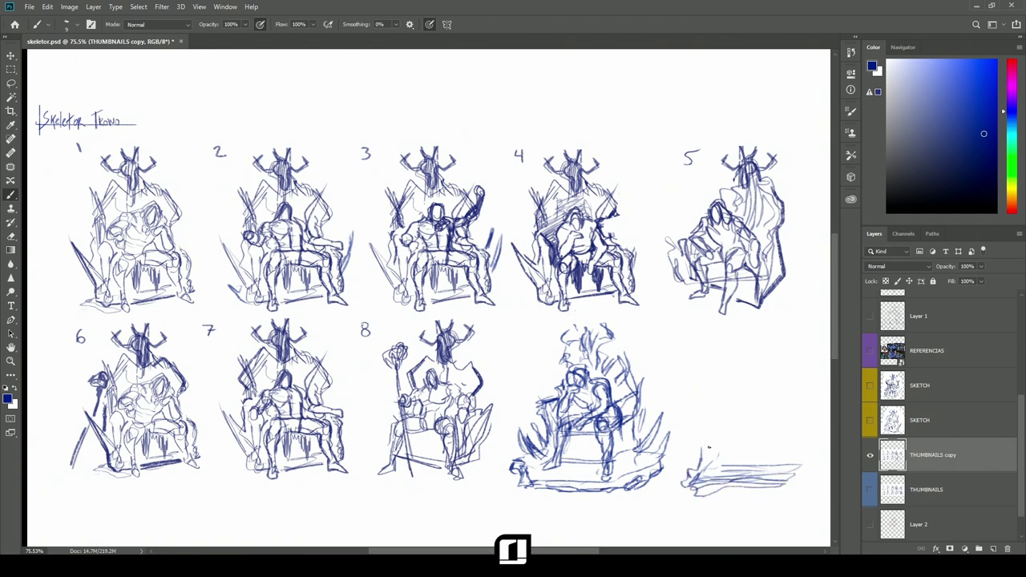
{"action": "mouse_move", "coordinate": [744, 479]}
{"action": "left_mouse_down"}
{"action": "mouse_move", "coordinate": [705, 499]}
{"action": "mouse_move", "coordinate": [771, 490]}
{"action": "left_mouse_up"}
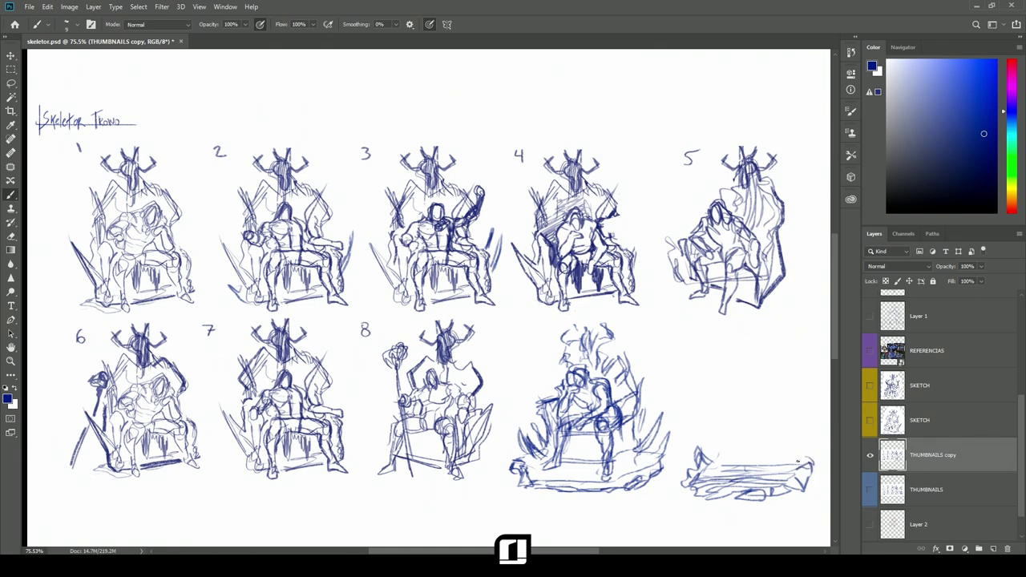
{"action": "mouse_move", "coordinate": [694, 486]}
{"action": "left_mouse_down"}
{"action": "mouse_move", "coordinate": [663, 490]}
{"action": "mouse_move", "coordinate": [694, 469]}
{"action": "left_mouse_up"}
{"action": "mouse_move", "coordinate": [713, 439]}
{"action": "left_mouse_down"}
{"action": "mouse_move", "coordinate": [726, 466]}
{"action": "mouse_move", "coordinate": [776, 468]}
{"action": "left_mouse_up"}
- Show the REFERENCIAS layer and examine Skeletor's poses and the bone throne's structure in the reference images
{"action": "left_click", "coordinate": [870, 352]}
{"action": "left_click", "coordinate": [915, 361]}
{"action": "left_click_drag", "start_coordinate": [359, 458], "coordinate": [399, 409]}
{"action": "left_click_drag", "start_coordinate": [434, 362], "coordinate": [458, 360]}
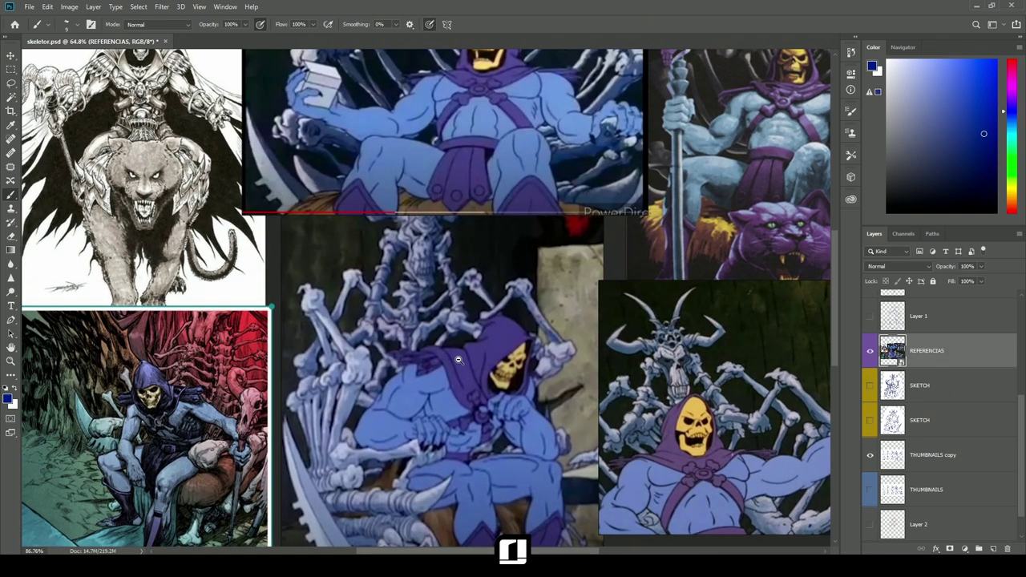
{"action": "left_click_drag", "start_coordinate": [453, 155], "coordinate": [470, 302]}
{"action": "left_click_drag", "start_coordinate": [466, 246], "coordinate": [483, 279]}
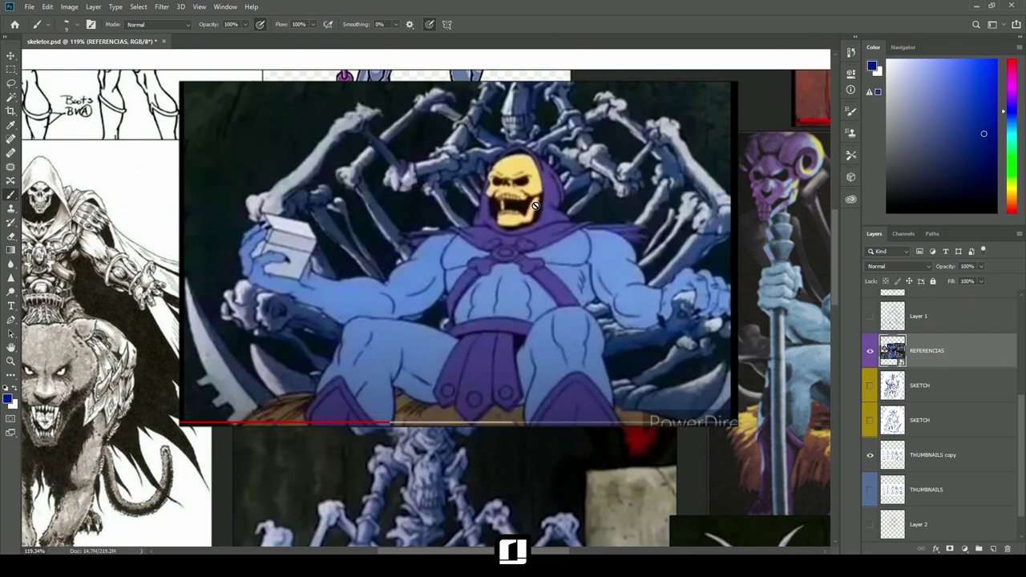
{"action": "mouse_move", "coordinate": [553, 207]}
{"action": "left_mouse_down"}
{"action": "mouse_move", "coordinate": [545, 188]}
{"action": "mouse_move", "coordinate": [556, 189]}
{"action": "left_mouse_up"}
{"action": "left_click_drag", "start_coordinate": [623, 194], "coordinate": [567, 174]}
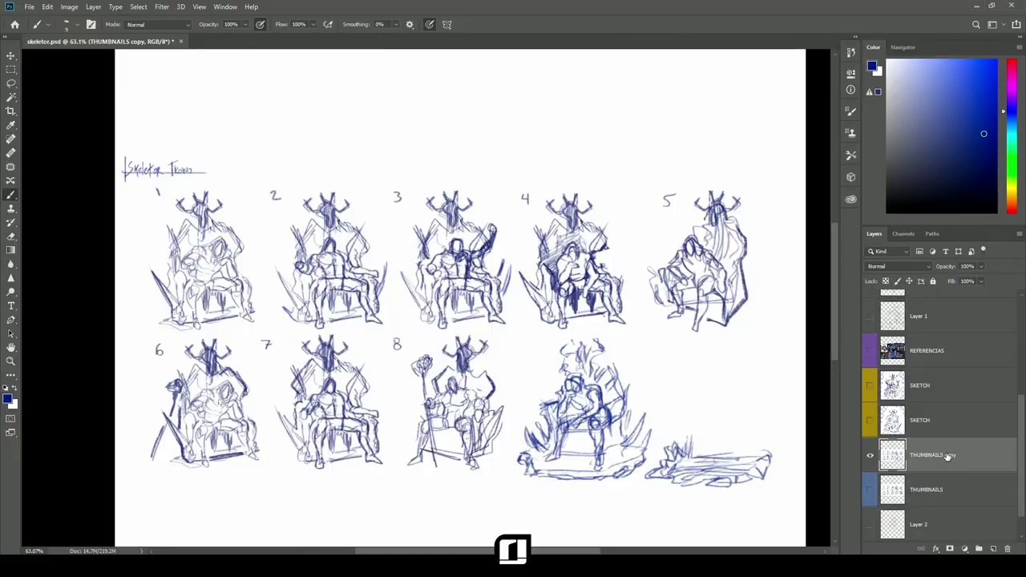
- Move the tenth thumbnail's base sketch slightly up and right, and draw a throne seat with a tall backrest on it
{"action": "key", "text": "l"}
{"action": "mouse_move", "coordinate": [649, 474]}
{"action": "left_mouse_down"}
{"action": "mouse_move", "coordinate": [656, 452]}
{"action": "mouse_move", "coordinate": [752, 419]}
{"action": "mouse_move", "coordinate": [706, 504]}
{"action": "mouse_move", "coordinate": [747, 497]}
{"action": "left_mouse_up"}
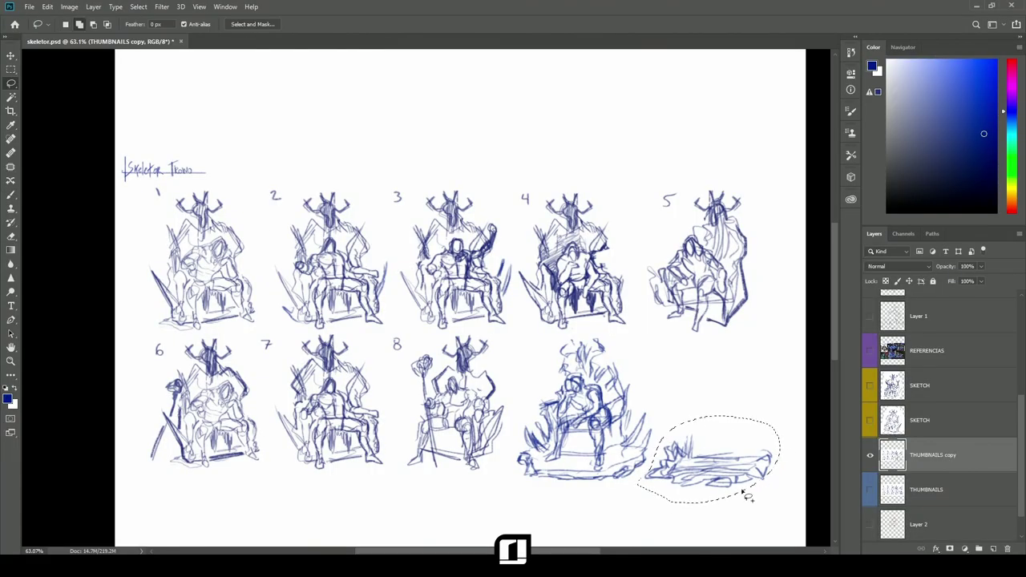
{"action": "key", "text": "v"}
{"action": "mouse_move", "coordinate": [726, 473]}
{"action": "left_mouse_down"}
{"action": "mouse_move", "coordinate": [740, 471]}
{"action": "mouse_move", "coordinate": [728, 457]}
{"action": "mouse_move", "coordinate": [752, 456]}
{"action": "mouse_move", "coordinate": [750, 437]}
{"action": "left_mouse_up"}
{"action": "key", "text": "ctrl+d"}
{"action": "key", "text": "b"}
{"action": "mouse_move", "coordinate": [698, 435]}
{"action": "left_mouse_down"}
{"action": "mouse_move", "coordinate": [727, 432]}
{"action": "mouse_move", "coordinate": [752, 449]}
{"action": "left_mouse_up"}
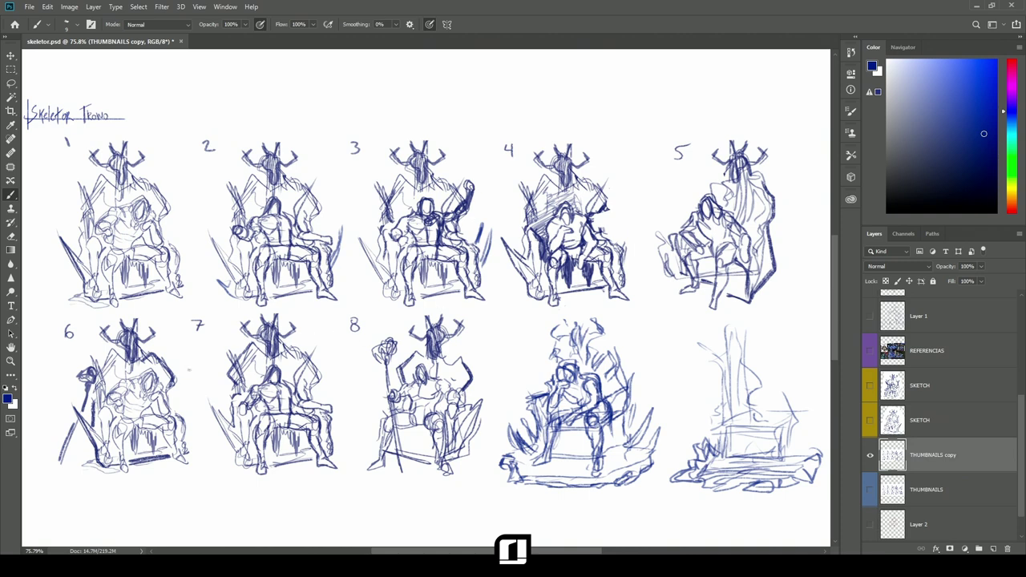
- Switch the brush to red, circle the figure in thumbnail 1 and the raised arm in thumbnail 3, and number the ninth thumbnail 9
{"action": "mouse_move", "coordinate": [150, 182]}
{"action": "left_mouse_down"}
{"action": "mouse_move", "coordinate": [112, 181]}
{"action": "mouse_move", "coordinate": [175, 215]}
{"action": "mouse_move", "coordinate": [152, 184]}
{"action": "left_mouse_up"}
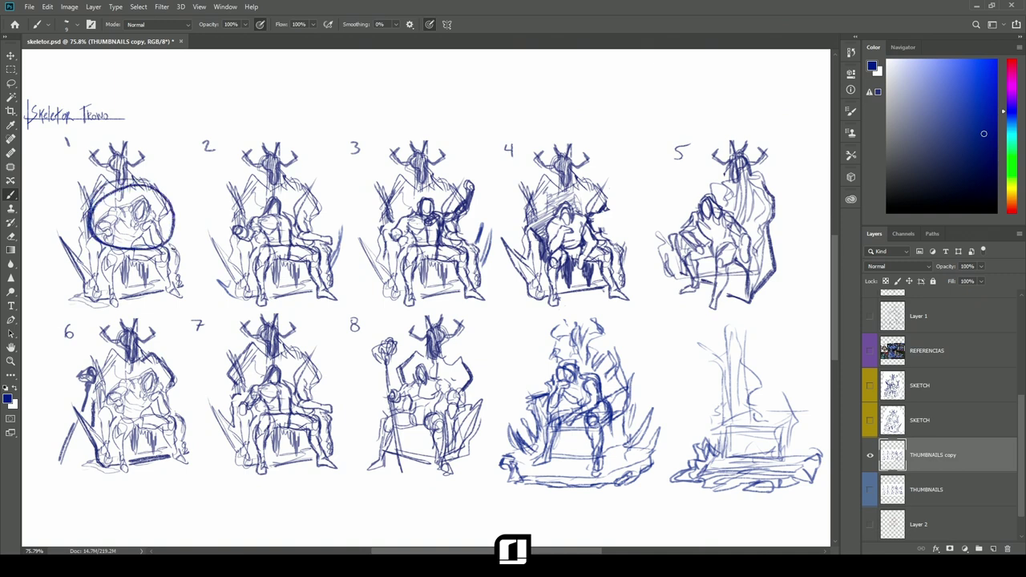
{"action": "key", "text": "ctrl+z"}
{"action": "left_click", "coordinate": [1010, 61]}
{"action": "left_click", "coordinate": [985, 73]}
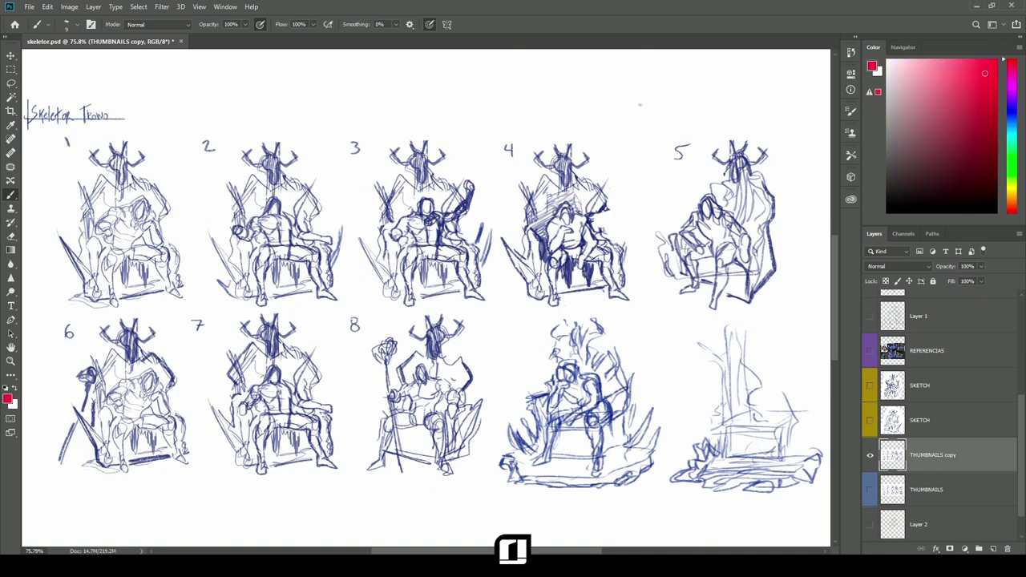
{"action": "mouse_move", "coordinate": [127, 190]}
{"action": "left_mouse_down"}
{"action": "mouse_move", "coordinate": [164, 204]}
{"action": "mouse_move", "coordinate": [94, 218]}
{"action": "left_mouse_up"}
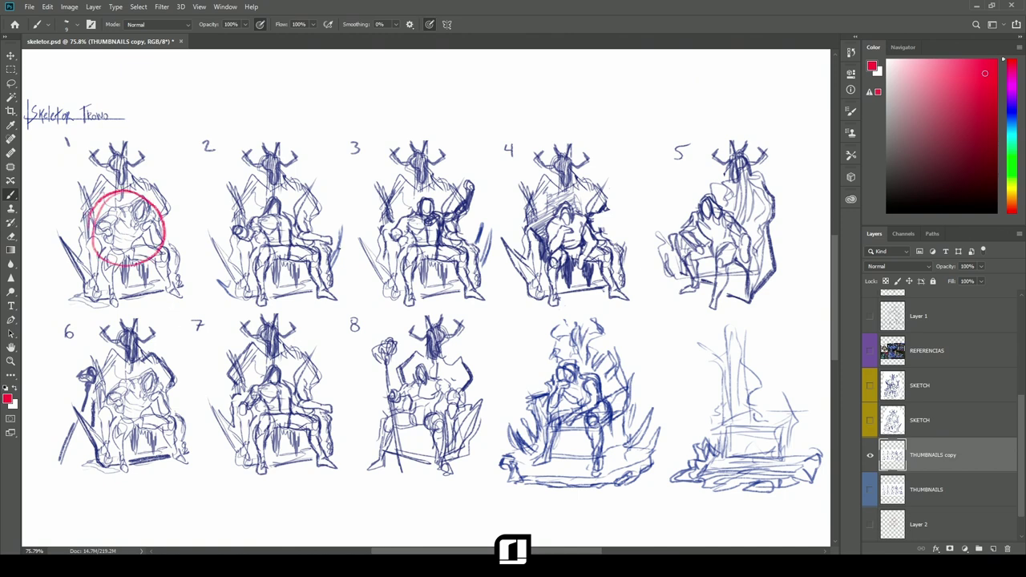
{"action": "mouse_move", "coordinate": [462, 173]}
{"action": "left_mouse_down"}
{"action": "mouse_move", "coordinate": [448, 240]}
{"action": "mouse_move", "coordinate": [479, 222]}
{"action": "left_mouse_up"}
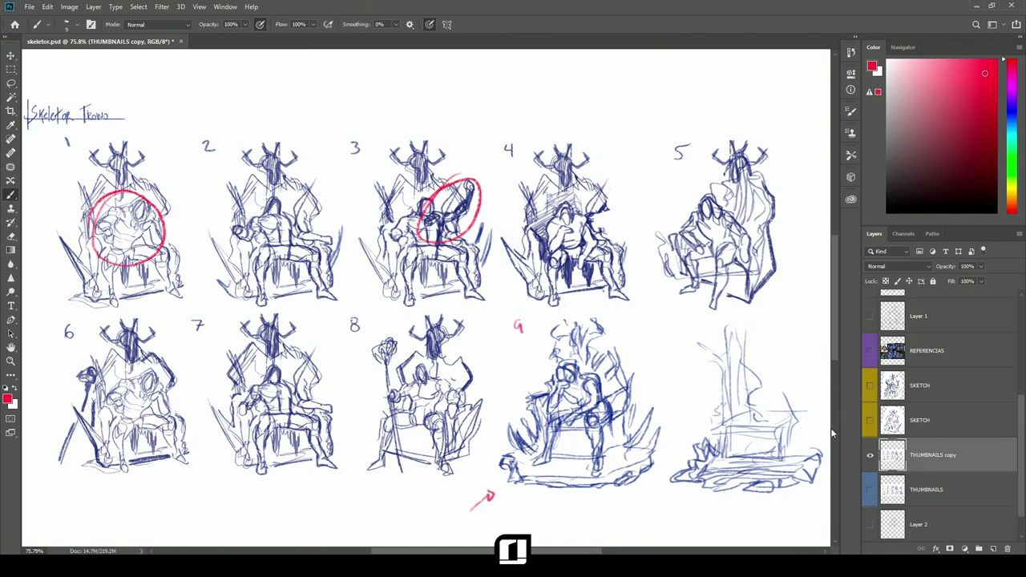
- Hide the THUMBNAILS copy layer, show both SKETCH layers and fit the whole canvas in view
{"action": "left_click", "coordinate": [870, 454]}
{"action": "left_click", "coordinate": [870, 420]}
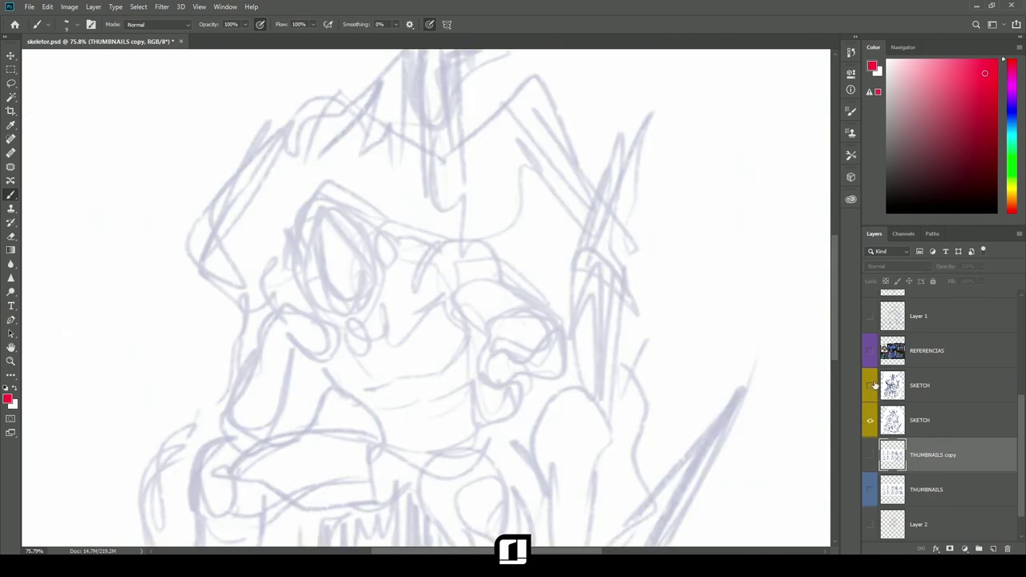
{"action": "left_click", "coordinate": [870, 385]}
{"action": "key", "text": "ctrl+0"}
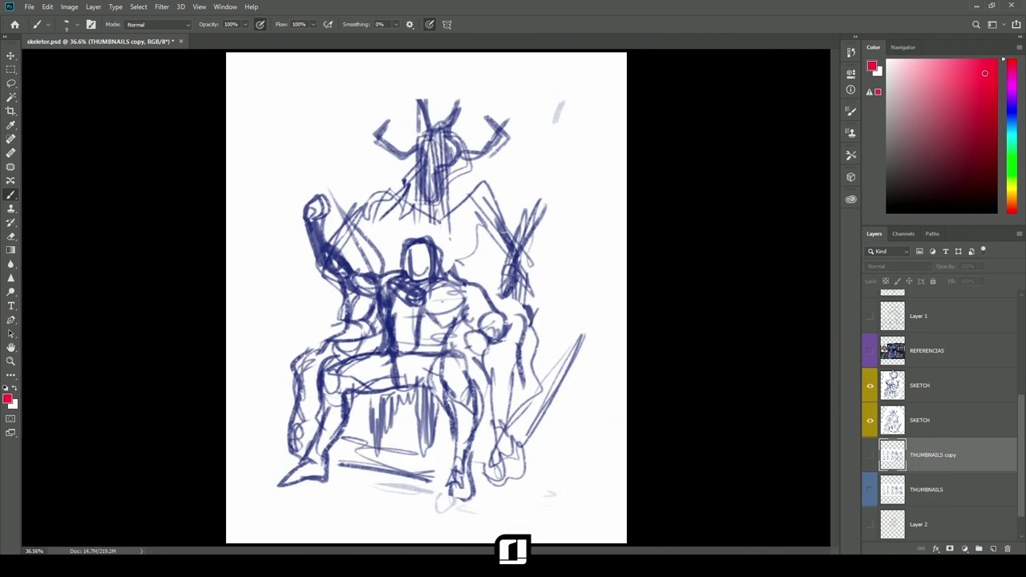
- Compare the two SKETCH layers by switching their visibility, leaving only the lower one shown
{"action": "left_click", "coordinate": [870, 386]}
{"action": "left_click", "coordinate": [870, 420]}
{"action": "left_click", "coordinate": [870, 420]}
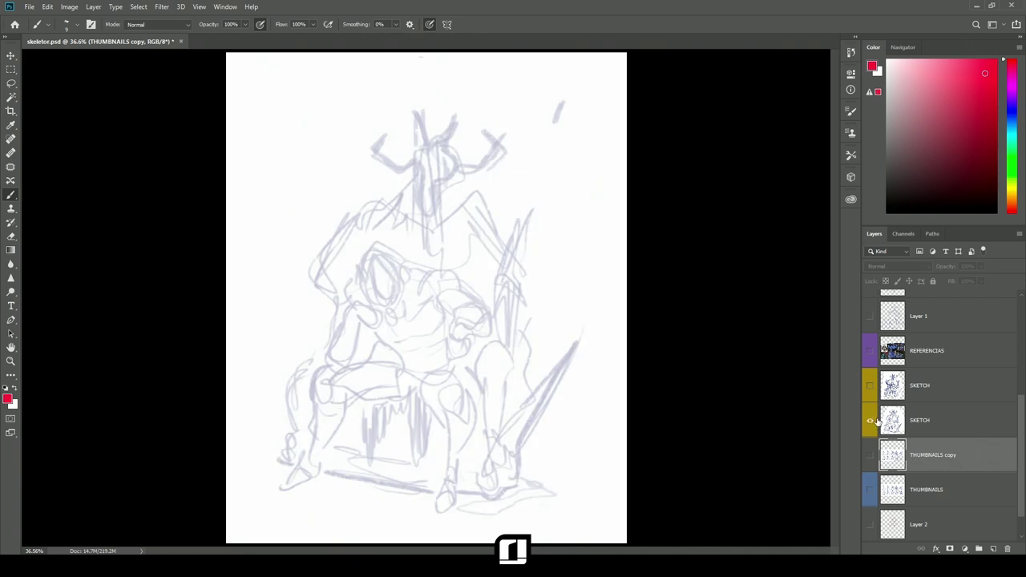
{"action": "left_click", "coordinate": [870, 386]}
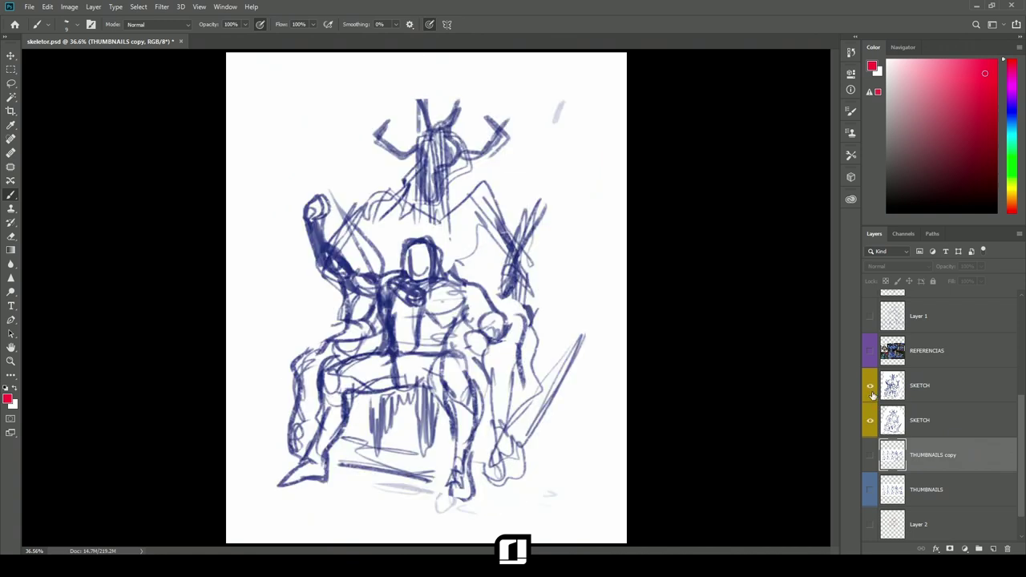
{"action": "left_click", "coordinate": [869, 386]}
{"action": "left_click", "coordinate": [869, 386]}
{"action": "left_click", "coordinate": [870, 386]}
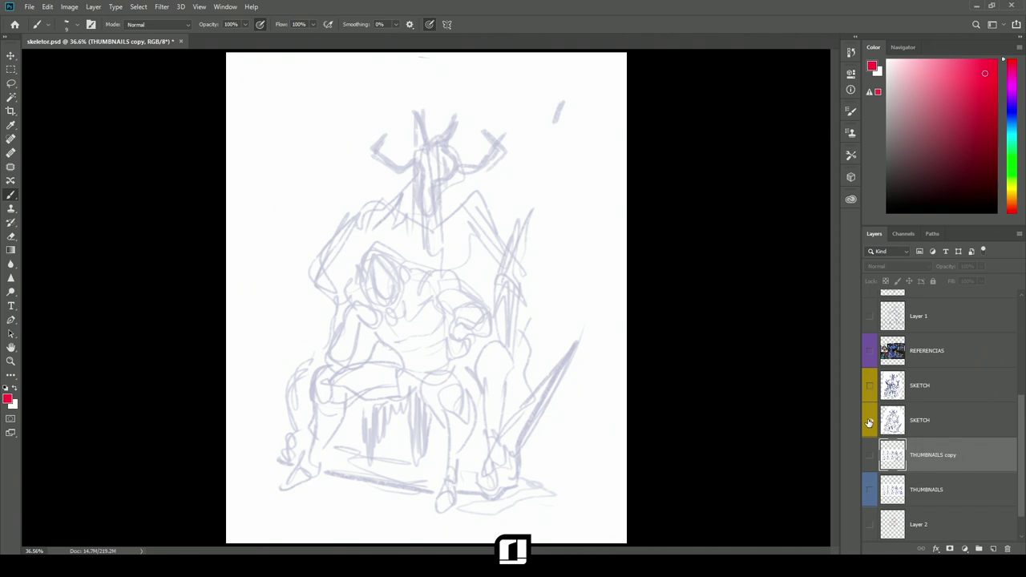
- Select and show Layer 1 with the throne drawing, and hide the lower SKETCH layer
{"action": "left_click", "coordinate": [874, 325]}
{"action": "left_click", "coordinate": [870, 318]}
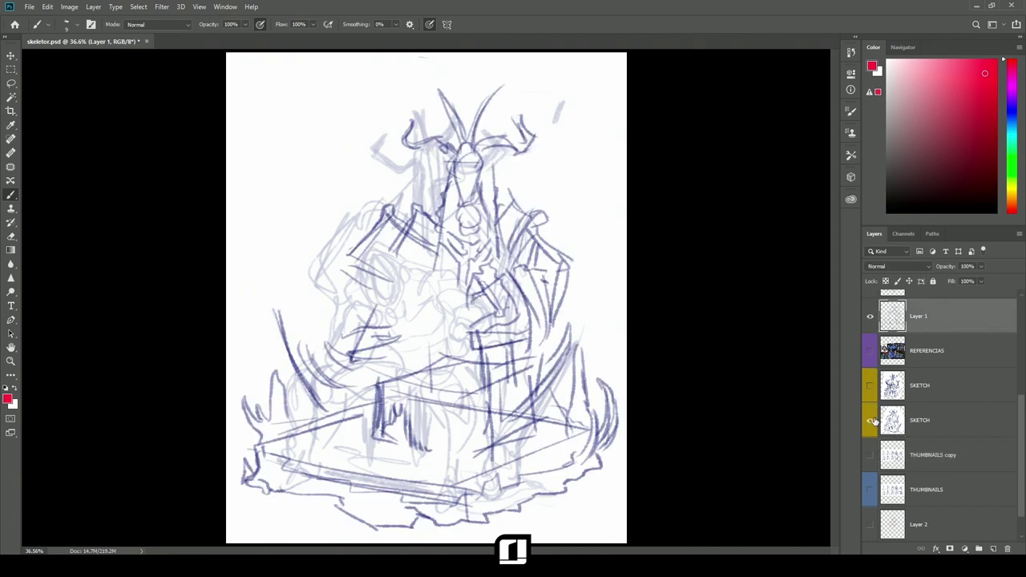
{"action": "left_click", "coordinate": [871, 420]}
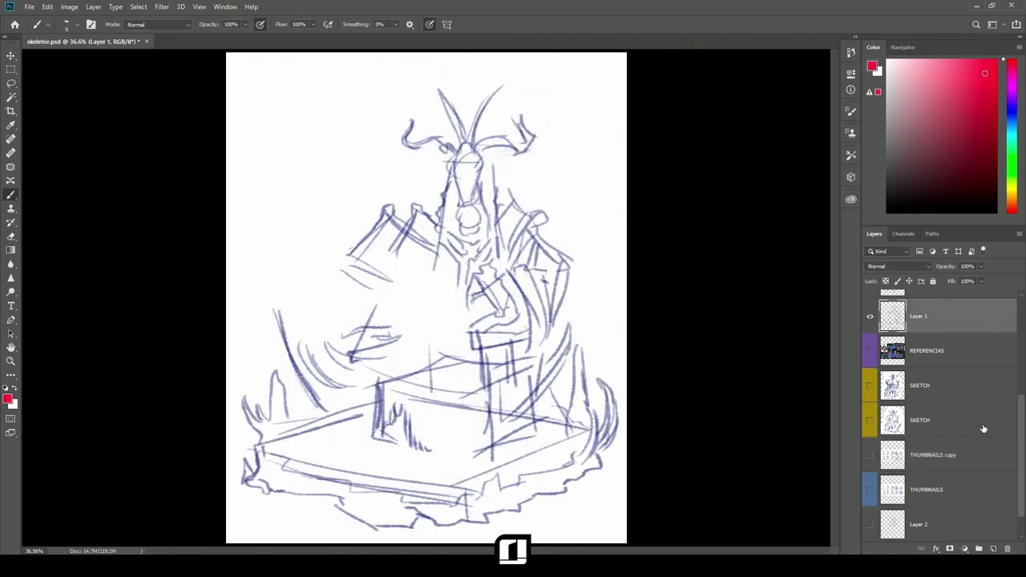
- Hide Layer 1, then show and select the lower SKETCH layer
{"action": "left_click_drag", "start_coordinate": [1020, 423], "coordinate": [1019, 395]}
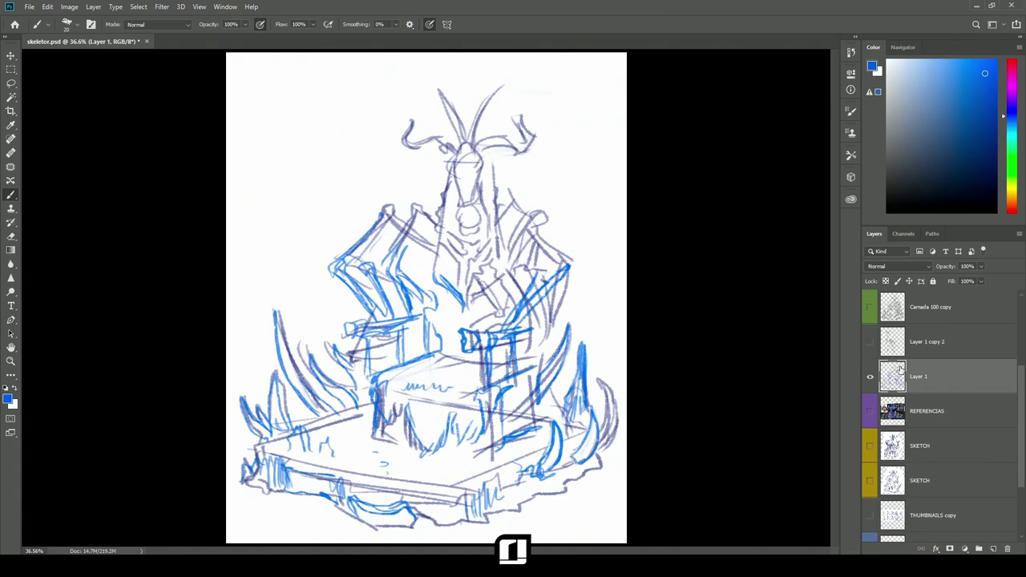
{"action": "left_click", "coordinate": [870, 376]}
{"action": "left_click", "coordinate": [870, 480]}
{"action": "left_click", "coordinate": [871, 480]}
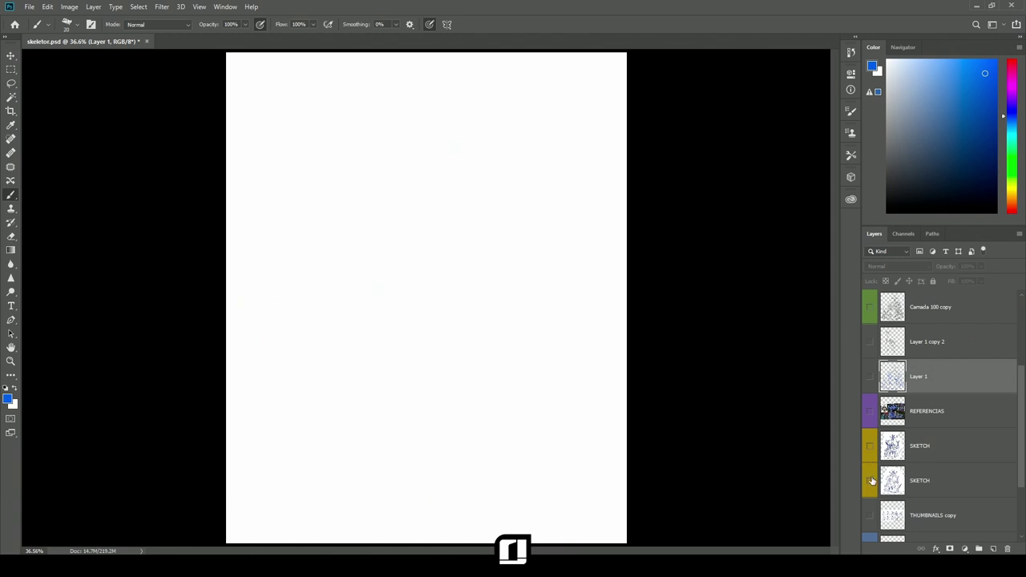
{"action": "left_click", "coordinate": [870, 480]}
{"action": "left_click", "coordinate": [915, 482]}
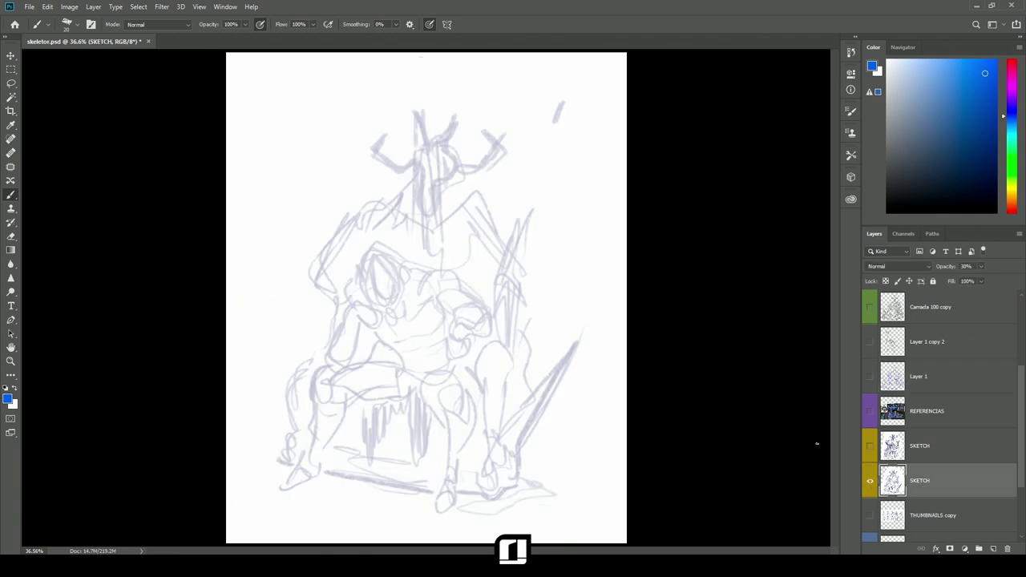
- Show Layer 1 over the lower SKETCH layer, toggling it to compare the throne drawing with the faded sketch
{"action": "left_click", "coordinate": [872, 376]}
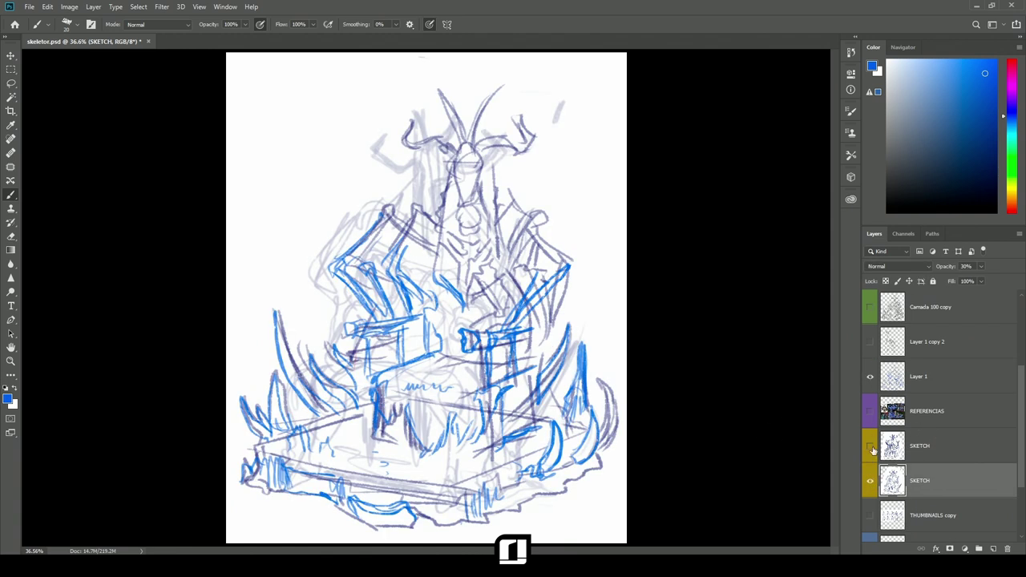
{"action": "left_click", "coordinate": [869, 379]}
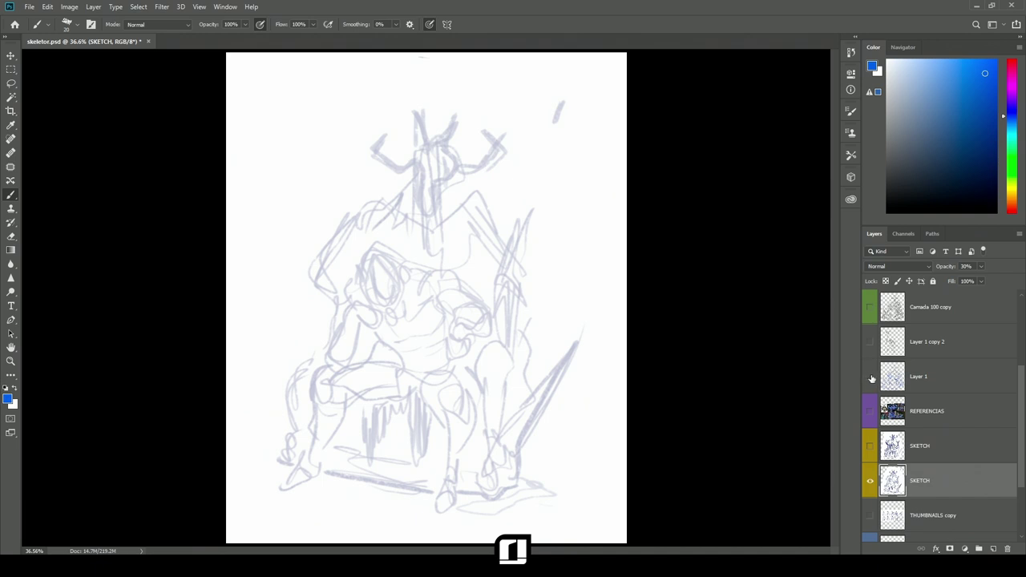
{"action": "left_click", "coordinate": [870, 378]}
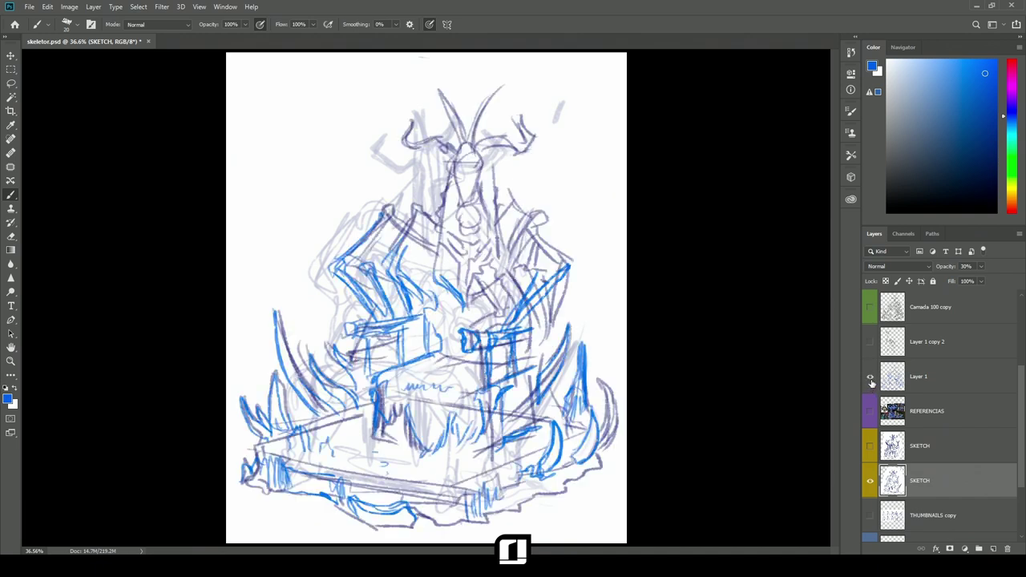
- Hide the lower SKETCH layer and, on Layer 1, add blue strokes to the seat's left leg, the front fringe and the platform edge
{"action": "left_click", "coordinate": [870, 480]}
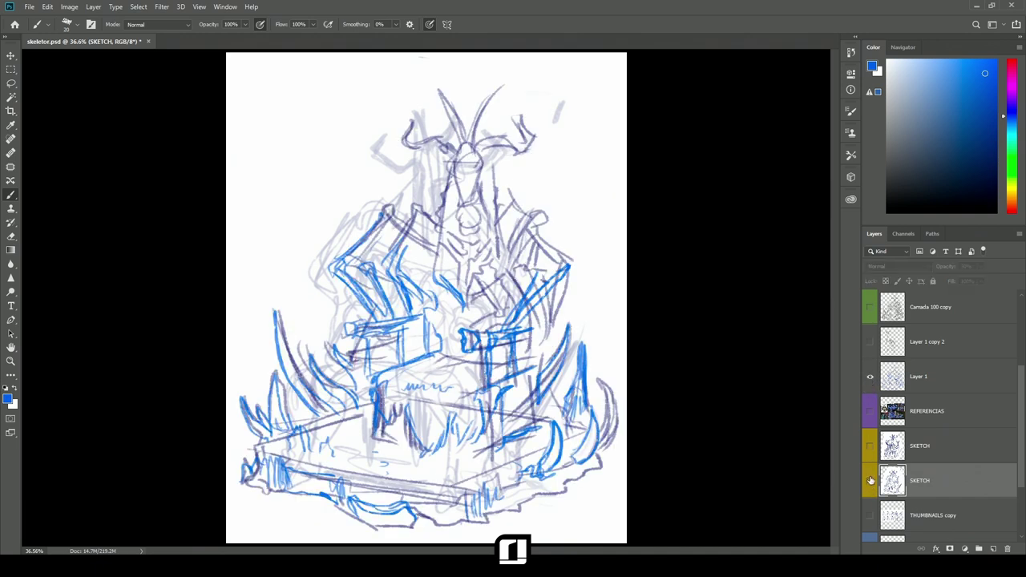
{"action": "left_click", "coordinate": [926, 374]}
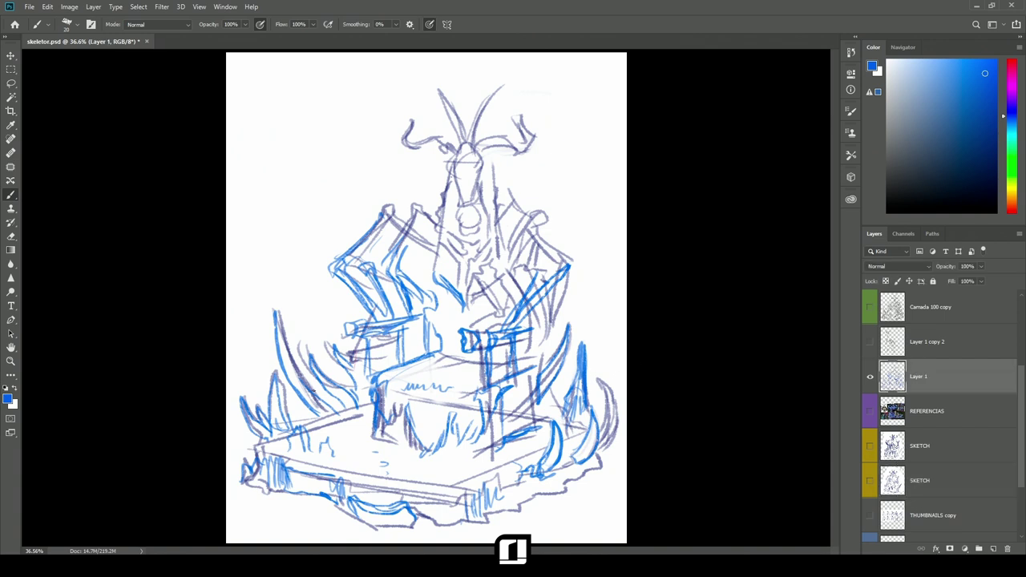
{"action": "left_click_drag", "start_coordinate": [368, 432], "coordinate": [366, 384]}
{"action": "left_click_drag", "start_coordinate": [365, 428], "coordinate": [364, 342]}
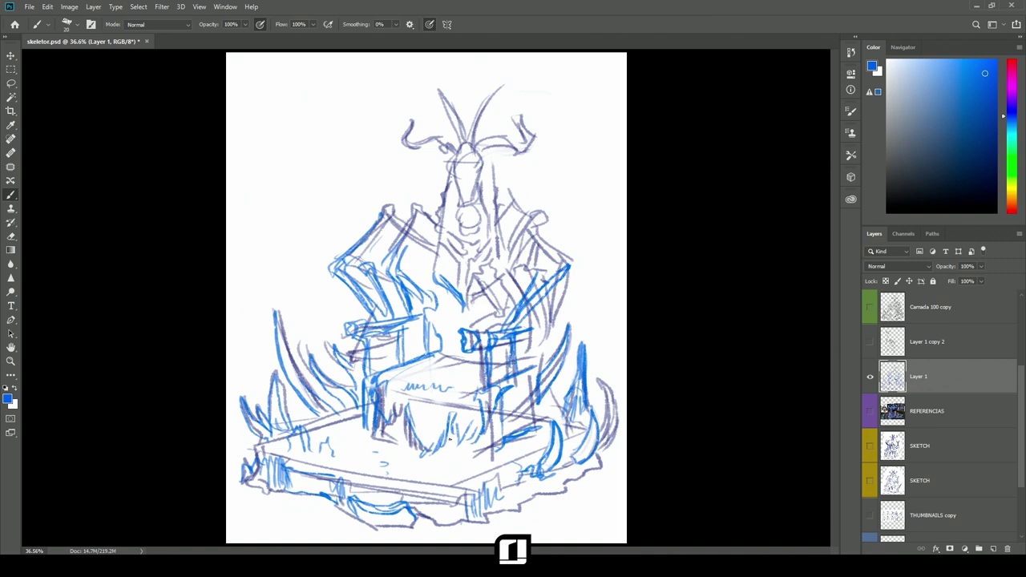
{"action": "left_click_drag", "start_coordinate": [407, 495], "coordinate": [452, 498]}
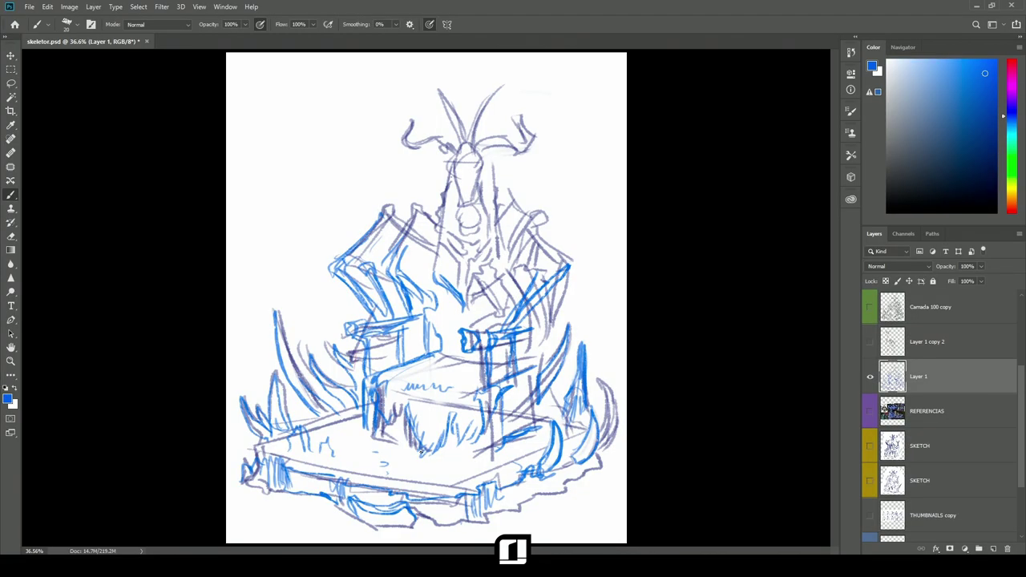
{"action": "left_click_drag", "start_coordinate": [478, 432], "coordinate": [477, 411]}
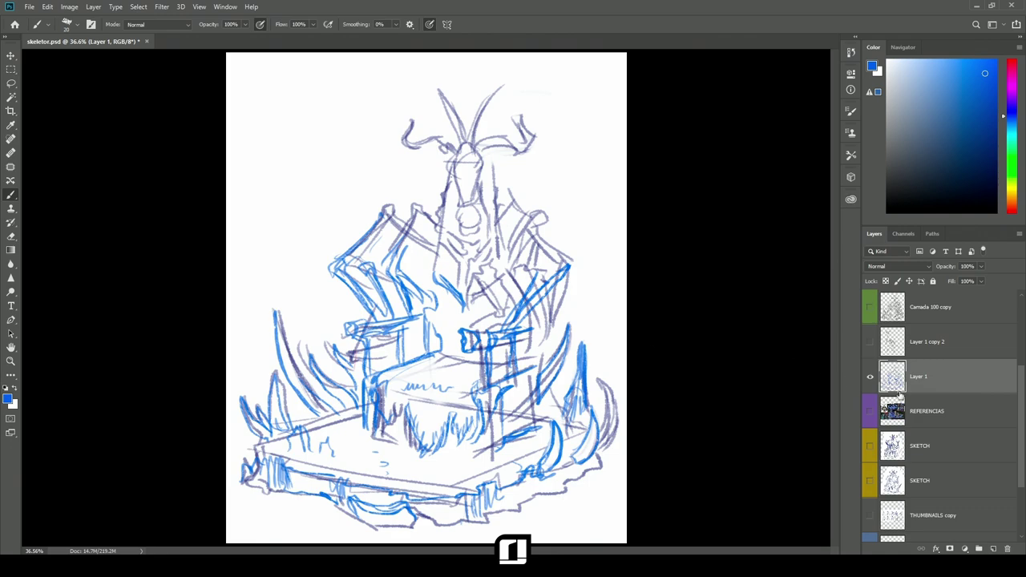
- Show only the REFERENCIAS layer and examine the bone throne around the seated Skeletor up close
{"action": "left_click", "coordinate": [868, 410], "text": "alt"}
{"action": "left_click_drag", "start_coordinate": [364, 356], "coordinate": [466, 373]}
{"action": "left_click_drag", "start_coordinate": [403, 223], "coordinate": [399, 309]}
{"action": "scroll", "coordinate": [434, 238], "scroll_direction": "up", "scroll_amount": 3}
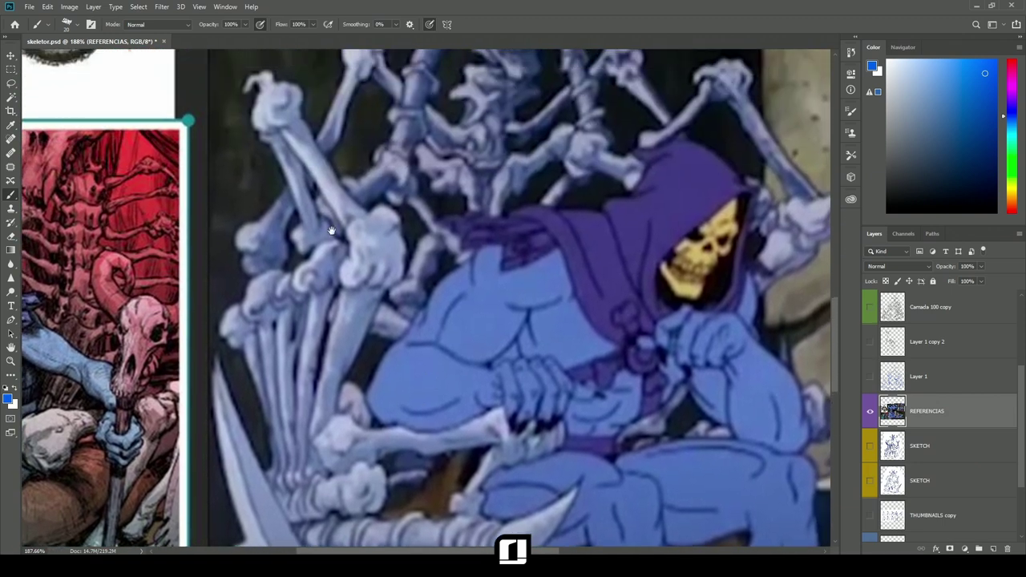
{"action": "left_click_drag", "start_coordinate": [422, 163], "coordinate": [391, 257]}
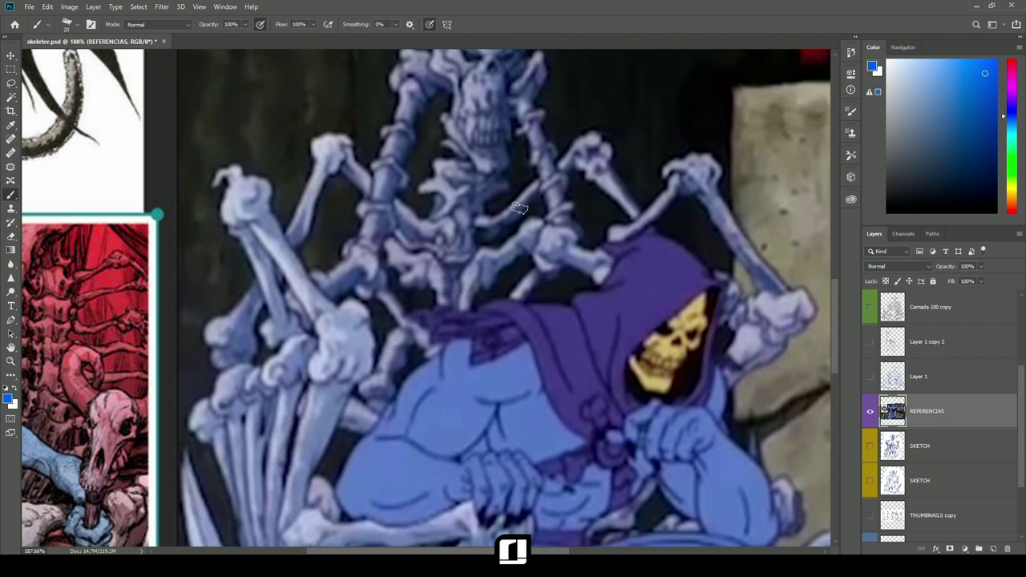
{"action": "left_click", "coordinate": [871, 409]}
- Show and select Layer 1, pick a darker blue, and reinforce the bones rising behind the right armrest
{"action": "left_click", "coordinate": [871, 378]}
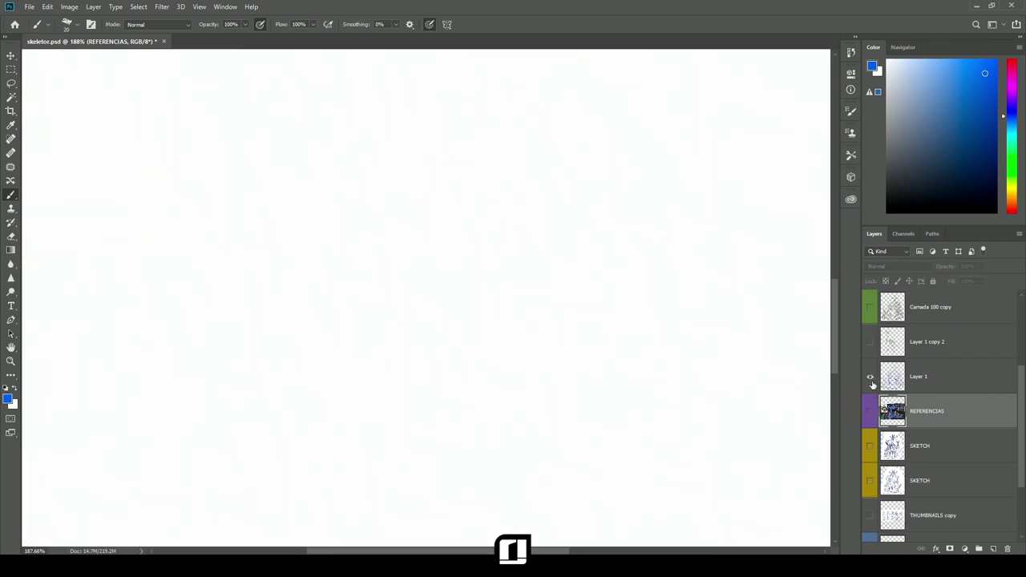
{"action": "left_click", "coordinate": [919, 376]}
{"action": "left_click_drag", "start_coordinate": [616, 328], "coordinate": [522, 317]}
{"action": "left_click_drag", "start_coordinate": [945, 135], "coordinate": [968, 125]}
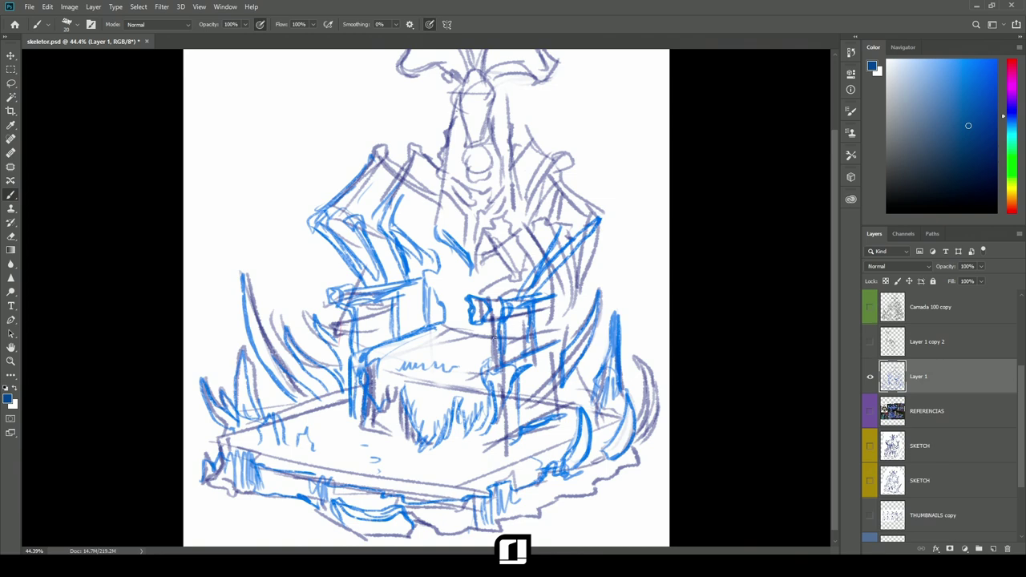
{"action": "mouse_move", "coordinate": [497, 326]}
{"action": "left_mouse_down"}
{"action": "mouse_move", "coordinate": [468, 322]}
{"action": "mouse_move", "coordinate": [476, 302]}
{"action": "mouse_move", "coordinate": [507, 302]}
{"action": "mouse_move", "coordinate": [536, 250]}
{"action": "left_mouse_up"}
{"action": "mouse_move", "coordinate": [505, 292]}
{"action": "left_mouse_down"}
{"action": "mouse_move", "coordinate": [551, 230]}
{"action": "mouse_move", "coordinate": [542, 178]}
{"action": "left_mouse_up"}
{"action": "left_click_drag", "start_coordinate": [545, 290], "coordinate": [596, 255]}
{"action": "mouse_move", "coordinate": [541, 295]}
{"action": "left_mouse_down"}
{"action": "mouse_move", "coordinate": [595, 250]}
{"action": "mouse_move", "coordinate": [601, 204]}
{"action": "left_mouse_up"}
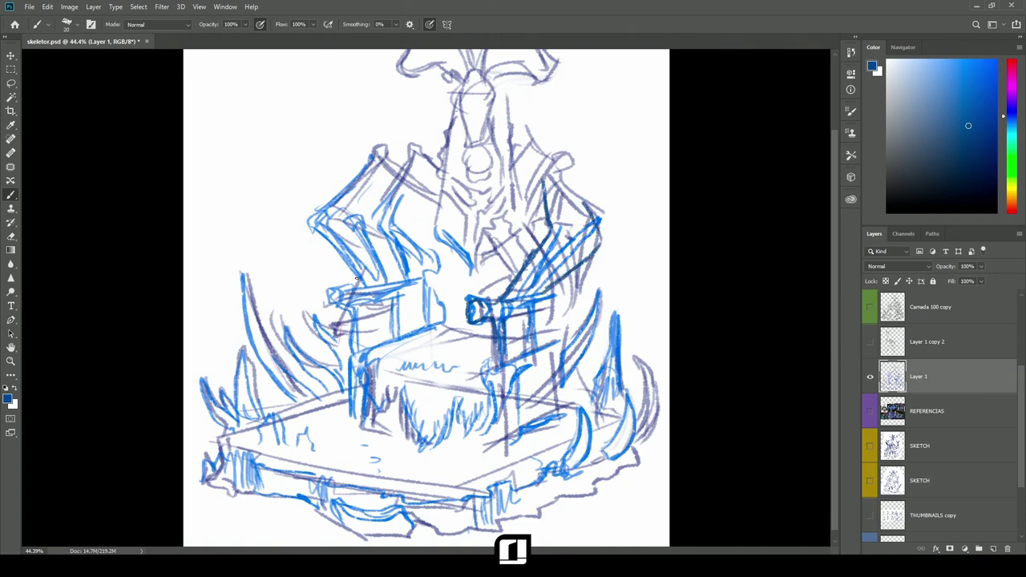
- Reinforce the left armrest's end and the angled rib bones of the throne's left side with dark blue strokes
{"action": "mouse_move", "coordinate": [354, 308]}
{"action": "left_mouse_down"}
{"action": "mouse_move", "coordinate": [319, 293]}
{"action": "mouse_move", "coordinate": [347, 290]}
{"action": "left_mouse_up"}
{"action": "mouse_move", "coordinate": [321, 294]}
{"action": "left_mouse_down"}
{"action": "mouse_move", "coordinate": [377, 280]}
{"action": "mouse_move", "coordinate": [355, 240]}
{"action": "mouse_move", "coordinate": [369, 205]}
{"action": "mouse_move", "coordinate": [356, 218]}
{"action": "mouse_move", "coordinate": [384, 183]}
{"action": "left_mouse_up"}
{"action": "left_click_drag", "start_coordinate": [367, 218], "coordinate": [393, 179]}
{"action": "left_click_drag", "start_coordinate": [382, 264], "coordinate": [404, 198]}
{"action": "mouse_move", "coordinate": [388, 231]}
{"action": "left_mouse_down"}
{"action": "mouse_move", "coordinate": [432, 206]}
{"action": "mouse_move", "coordinate": [426, 258]}
{"action": "left_mouse_up"}
{"action": "left_click_drag", "start_coordinate": [430, 210], "coordinate": [447, 187]}
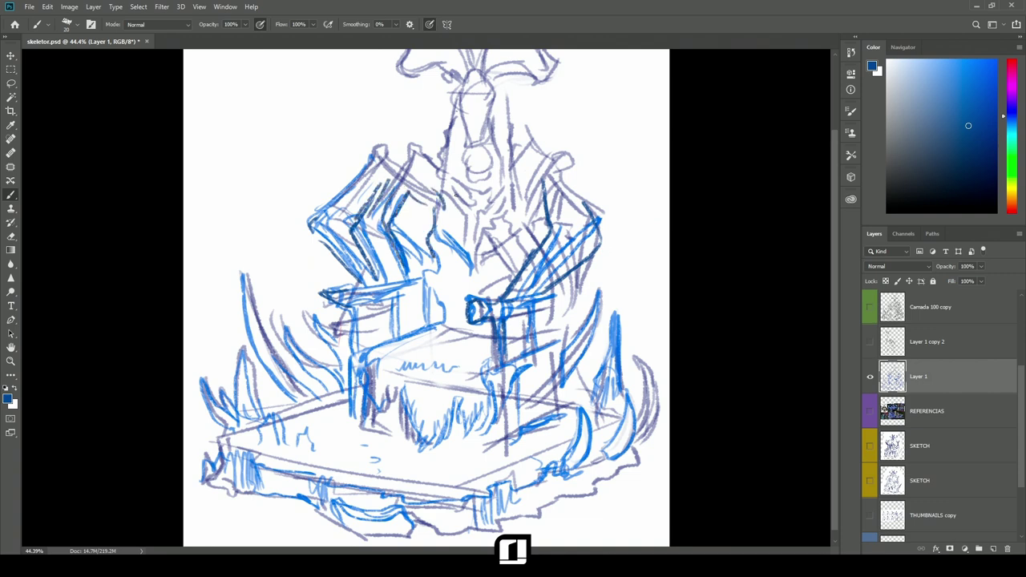
- Outline the skull and jaw at the top of the backrest and darken the adjacent upright and upper bones
{"action": "left_click_drag", "start_coordinate": [469, 146], "coordinate": [469, 167]}
{"action": "mouse_move", "coordinate": [467, 143]}
{"action": "left_mouse_down"}
{"action": "mouse_move", "coordinate": [484, 142]}
{"action": "mouse_move", "coordinate": [475, 143]}
{"action": "left_mouse_up"}
{"action": "mouse_move", "coordinate": [490, 121]}
{"action": "left_mouse_down"}
{"action": "mouse_move", "coordinate": [490, 170]}
{"action": "mouse_move", "coordinate": [473, 188]}
{"action": "left_mouse_up"}
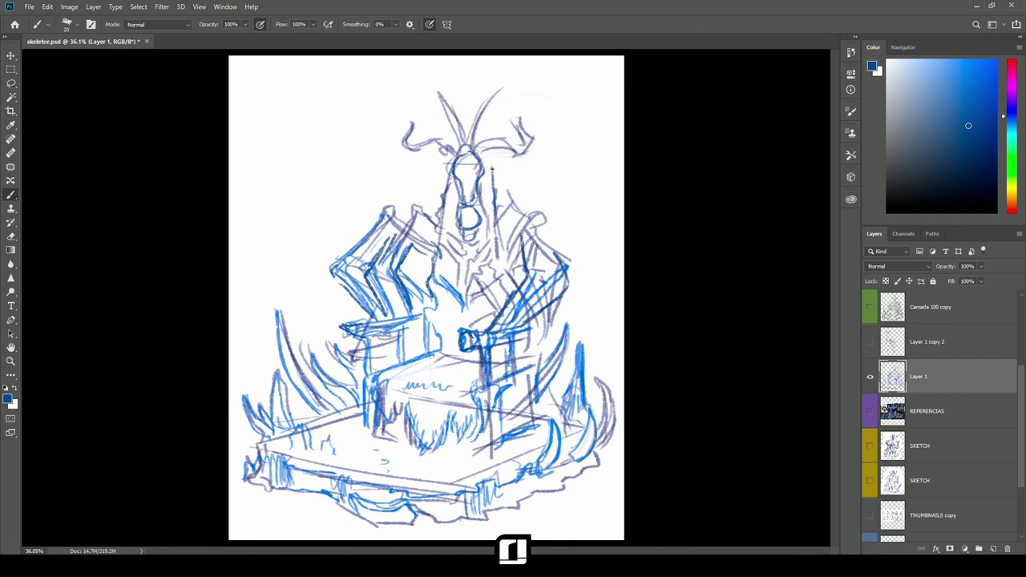
{"action": "left_click_drag", "start_coordinate": [493, 198], "coordinate": [492, 168]}
{"action": "left_click_drag", "start_coordinate": [463, 211], "coordinate": [471, 207]}
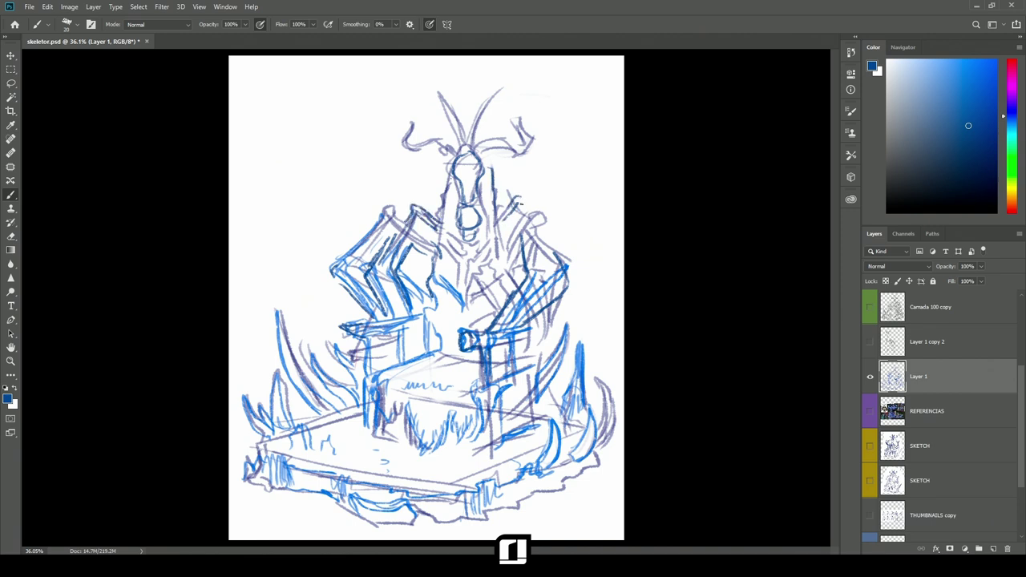
- Shade the small spike on the platform's far left, soften it with the Eraser, and darken the platform's back-left edge
{"action": "left_click_drag", "start_coordinate": [278, 378], "coordinate": [287, 431]}
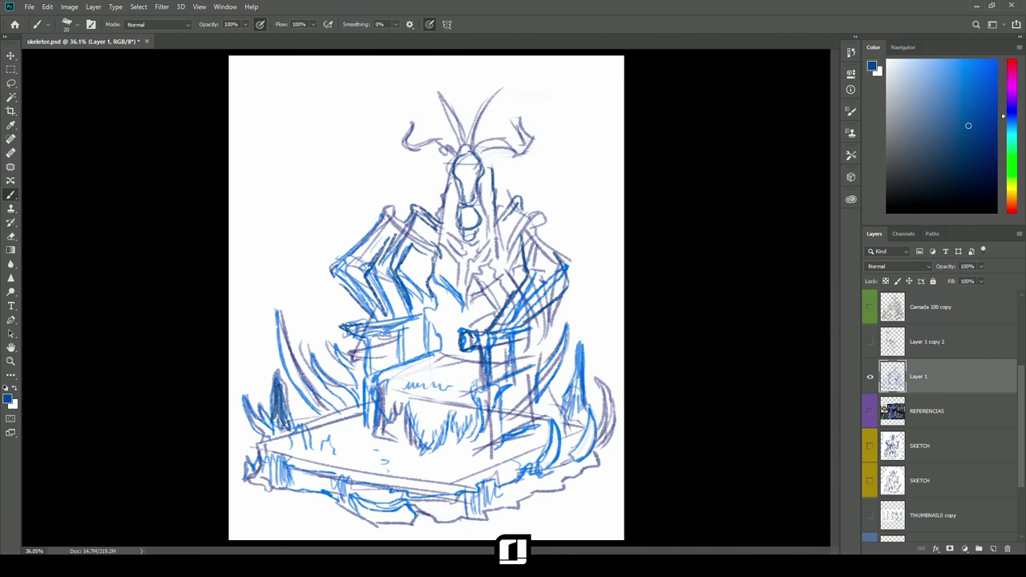
{"action": "key", "text": "e"}
{"action": "mouse_move", "coordinate": [288, 394]}
{"action": "left_mouse_down"}
{"action": "mouse_move", "coordinate": [285, 407]}
{"action": "mouse_move", "coordinate": [287, 386]}
{"action": "left_mouse_up"}
{"action": "key", "text": "b"}
{"action": "left_click_drag", "start_coordinate": [364, 415], "coordinate": [324, 426]}
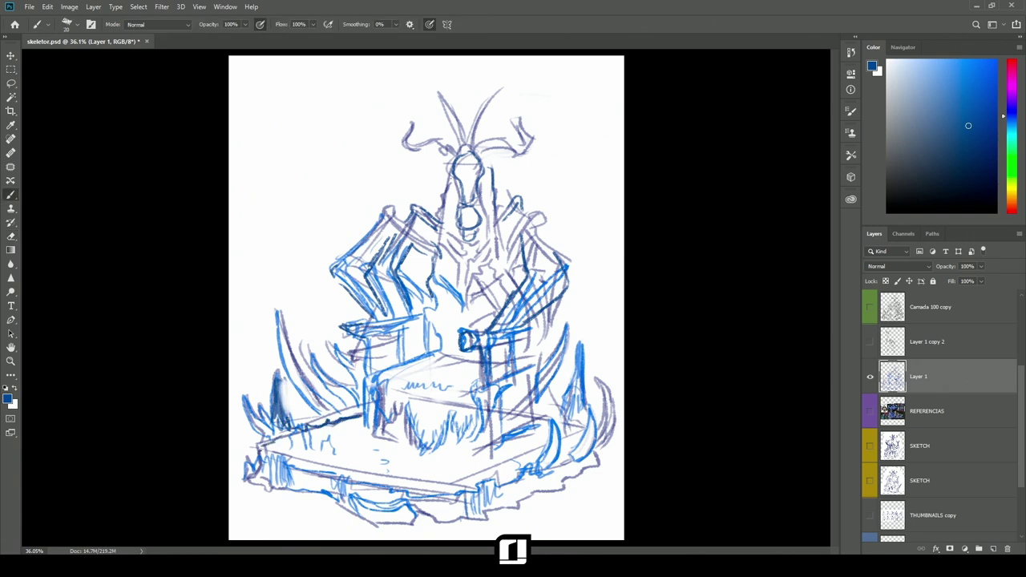
- Trace the platform's jagged lower rim in dark blue, darken the left spikes, and add small ground marks
{"action": "left_click_drag", "start_coordinate": [257, 484], "coordinate": [366, 517]}
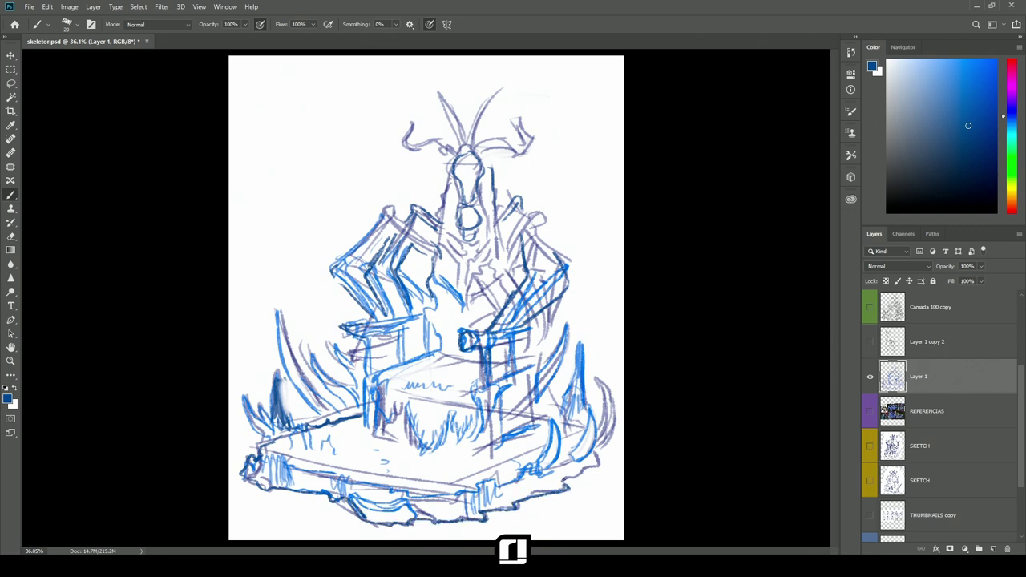
{"action": "mouse_move", "coordinate": [269, 170]}
{"action": "left_mouse_down"}
{"action": "mouse_move", "coordinate": [324, 140]}
{"action": "mouse_move", "coordinate": [365, 155]}
{"action": "mouse_move", "coordinate": [330, 142]}
{"action": "left_mouse_up"}
{"action": "left_click_drag", "start_coordinate": [282, 180], "coordinate": [373, 170]}
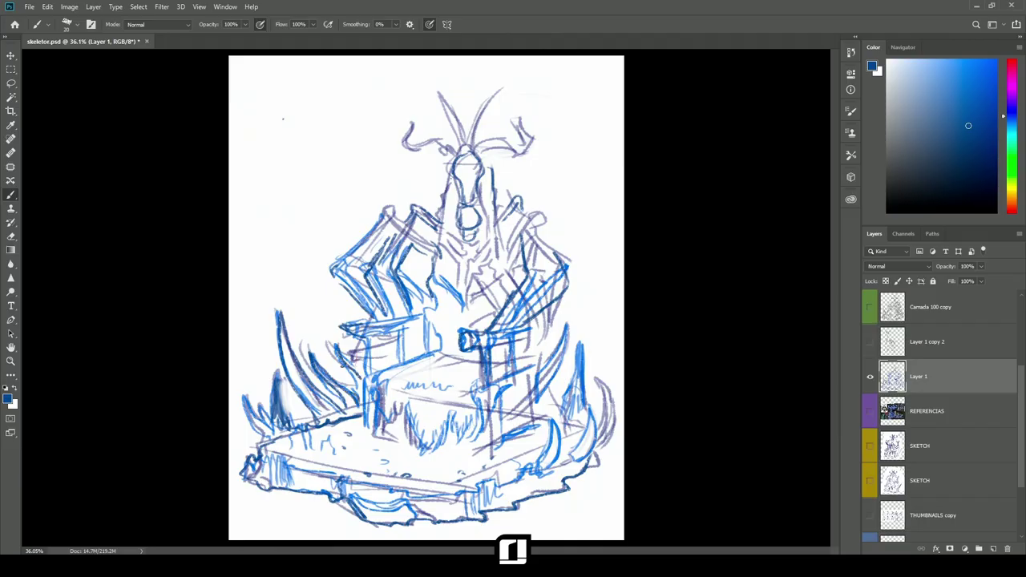
- Darken the curved spikes on the throne's right side, adding ground marks and a wavy contour beside them
{"action": "left_click_drag", "start_coordinate": [541, 389], "coordinate": [568, 323]}
{"action": "mouse_move", "coordinate": [567, 322]}
{"action": "left_mouse_down"}
{"action": "mouse_move", "coordinate": [559, 367]}
{"action": "mouse_move", "coordinate": [541, 392]}
{"action": "left_mouse_up"}
{"action": "mouse_move", "coordinate": [565, 412]}
{"action": "left_mouse_down"}
{"action": "mouse_move", "coordinate": [580, 336]}
{"action": "mouse_move", "coordinate": [593, 404]}
{"action": "left_mouse_up"}
{"action": "left_click_drag", "start_coordinate": [582, 343], "coordinate": [576, 401]}
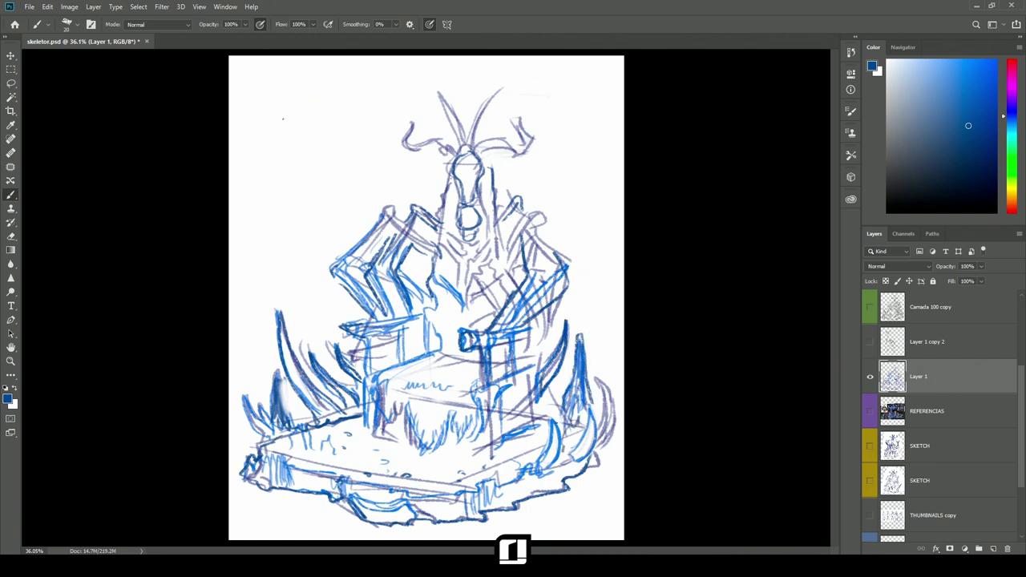
{"action": "left_click_drag", "start_coordinate": [541, 434], "coordinate": [530, 446]}
{"action": "left_click_drag", "start_coordinate": [528, 443], "coordinate": [520, 449]}
{"action": "mouse_move", "coordinate": [553, 413]}
{"action": "left_mouse_down"}
{"action": "mouse_move", "coordinate": [544, 391]}
{"action": "mouse_move", "coordinate": [549, 329]}
{"action": "left_mouse_up"}
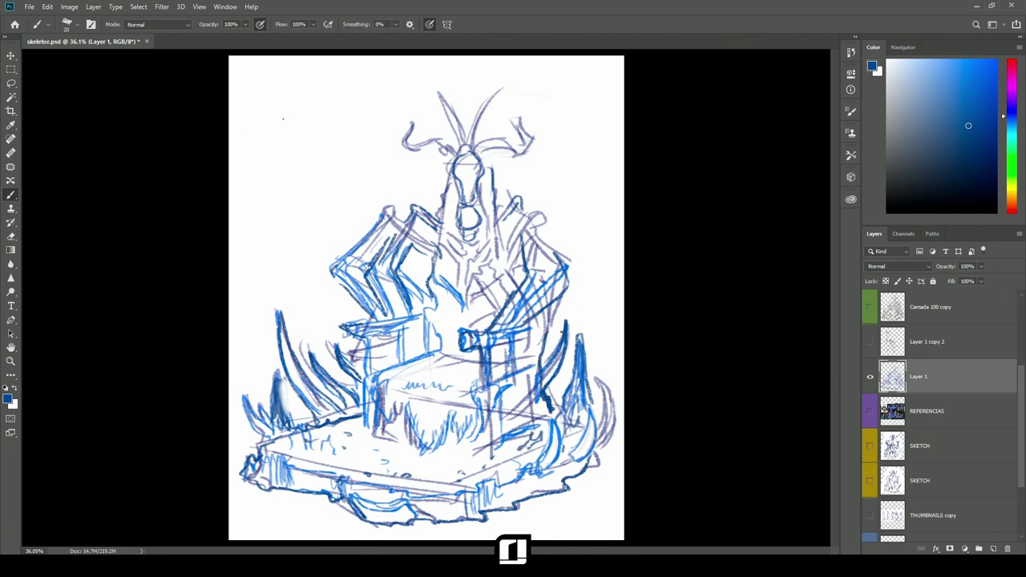
{"action": "left_click_drag", "start_coordinate": [566, 370], "coordinate": [644, 325]}
{"action": "left_click_drag", "start_coordinate": [1012, 112], "coordinate": [1012, 83]}
{"action": "left_click", "coordinate": [967, 95]}
{"action": "mouse_move", "coordinate": [664, 390]}
{"action": "left_mouse_down"}
{"action": "mouse_move", "coordinate": [693, 340]}
{"action": "mouse_move", "coordinate": [701, 230]}
{"action": "left_mouse_up"}
{"action": "mouse_move", "coordinate": [627, 329]}
{"action": "left_mouse_down"}
{"action": "mouse_move", "coordinate": [662, 237]}
{"action": "mouse_move", "coordinate": [683, 214]}
{"action": "left_mouse_up"}
{"action": "key", "text": "ctrl+z"}
{"action": "key", "text": "ctrl+z"}
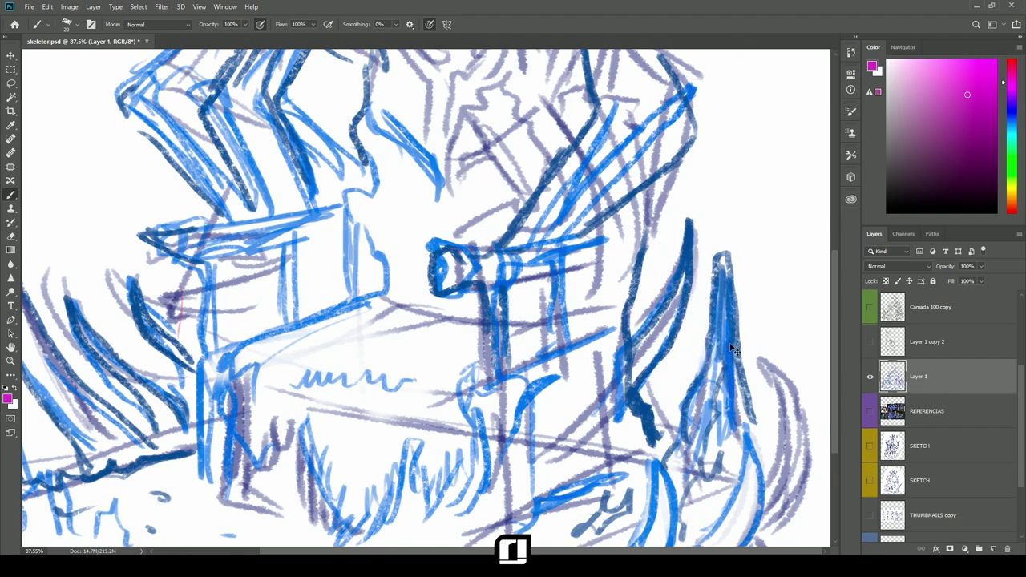
{"action": "mouse_move", "coordinate": [712, 351]}
{"action": "left_mouse_down"}
{"action": "mouse_move", "coordinate": [628, 341]}
{"action": "mouse_move", "coordinate": [638, 341]}
{"action": "left_mouse_up"}
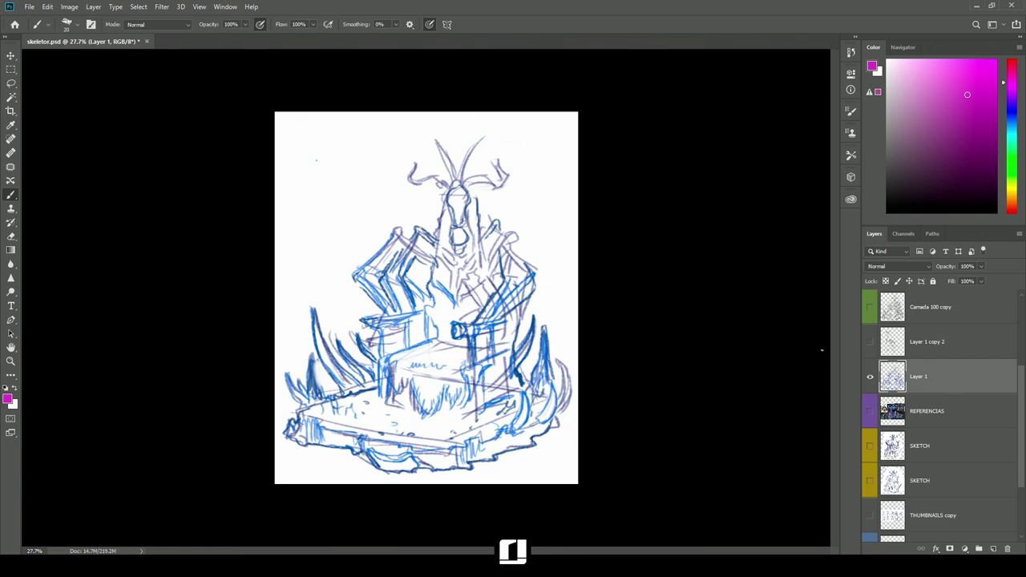
- Show Layer 1 copy 2 with the seated figure and set Layer 1's opacity to 30%
{"action": "left_click", "coordinate": [870, 342]}
{"action": "left_click", "coordinate": [895, 353]}
{"action": "left_click", "coordinate": [900, 374]}
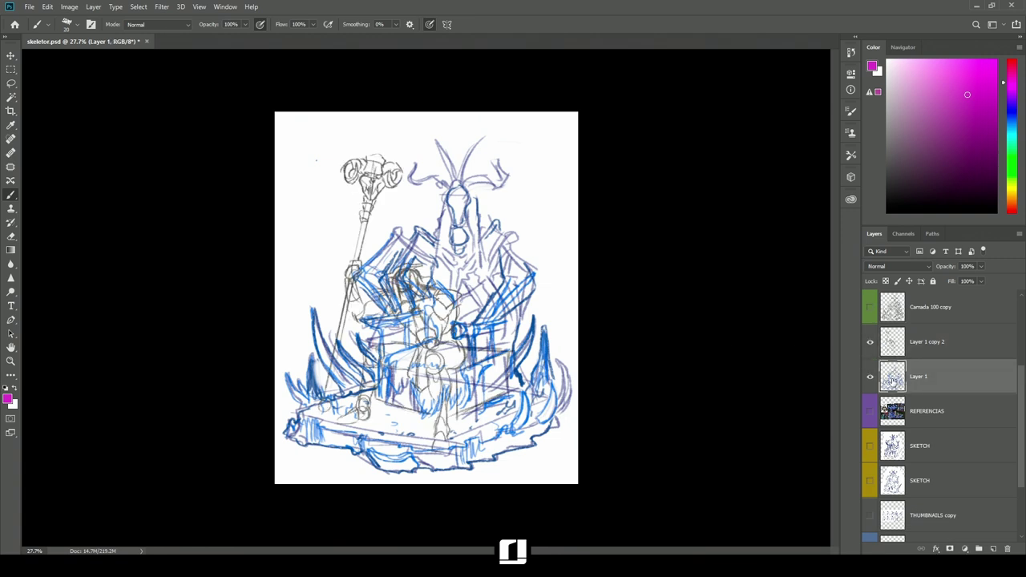
{"action": "key", "text": "v"}
{"action": "key", "text": "3"}
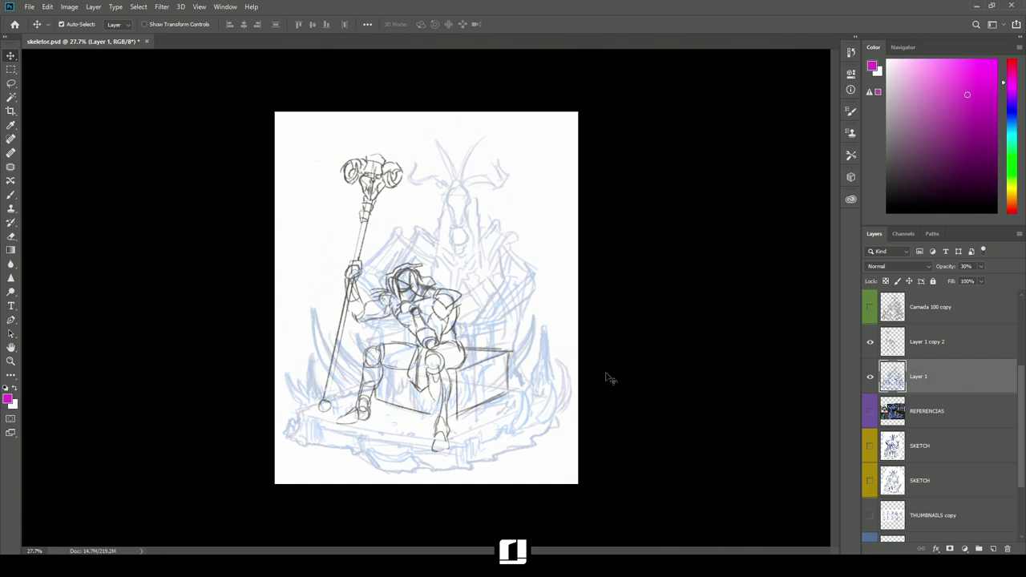
{"action": "key", "text": "ctrl+0"}
- Merge Layer 1 copy 2 and Layer 1 into one layer, keeping the merged sketch shown
{"action": "left_click", "coordinate": [944, 354]}
{"action": "left_click", "coordinate": [927, 374], "text": "shift"}
{"action": "key", "text": "ctrl+e"}
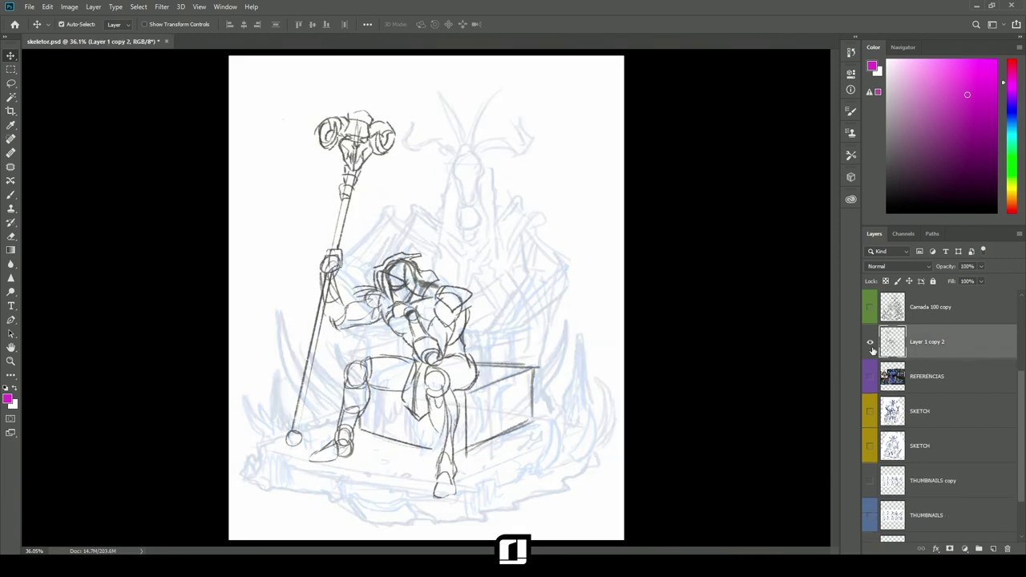
{"action": "left_click", "coordinate": [870, 307]}
{"action": "left_click", "coordinate": [874, 340]}
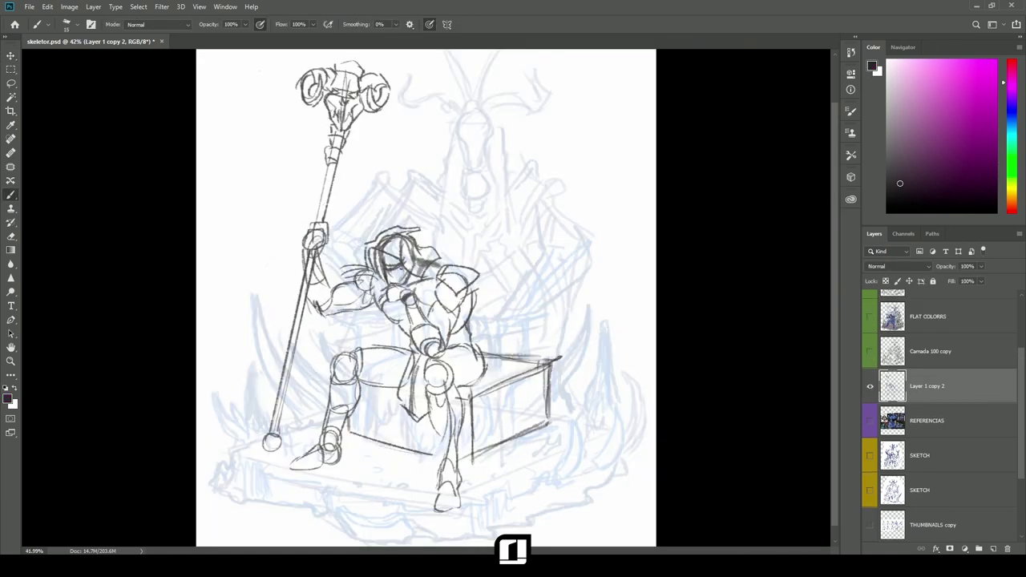
- Add dark strokes to the figure's hood and loincloth, and lighten the loincloth with the Eraser
{"action": "left_click_drag", "start_coordinate": [389, 255], "coordinate": [398, 287]}
{"action": "left_click_drag", "start_coordinate": [418, 370], "coordinate": [415, 412]}
{"action": "left_click_drag", "start_coordinate": [416, 418], "coordinate": [426, 409]}
{"action": "key", "text": "e"}
{"action": "mouse_move", "coordinate": [414, 364]}
{"action": "left_mouse_down"}
{"action": "mouse_move", "coordinate": [407, 418]}
{"action": "mouse_move", "coordinate": [411, 401]}
{"action": "left_mouse_up"}
{"action": "key", "text": "b"}
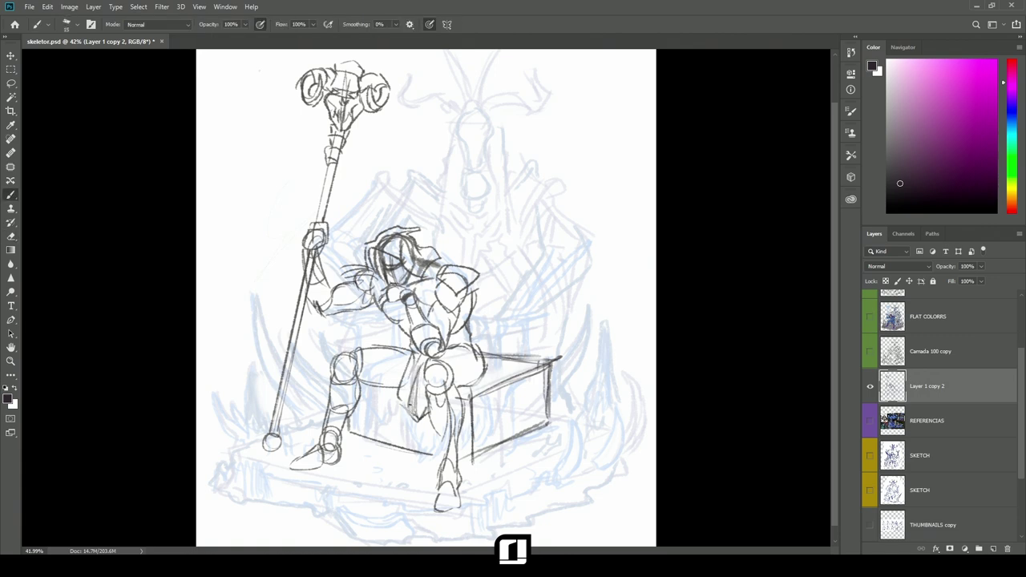
- Draw dark fold lines down the loincloth and hatch the figure's right-hand shoulder piece
{"action": "mouse_move", "coordinate": [417, 357]}
{"action": "left_mouse_down"}
{"action": "mouse_move", "coordinate": [404, 407]}
{"action": "mouse_move", "coordinate": [409, 398]}
{"action": "mouse_move", "coordinate": [428, 430]}
{"action": "mouse_move", "coordinate": [423, 422]}
{"action": "left_mouse_up"}
{"action": "left_click_drag", "start_coordinate": [423, 371], "coordinate": [420, 406]}
{"action": "mouse_move", "coordinate": [456, 271]}
{"action": "left_mouse_down"}
{"action": "mouse_move", "coordinate": [443, 295]}
{"action": "mouse_move", "coordinate": [482, 277]}
{"action": "left_mouse_up"}
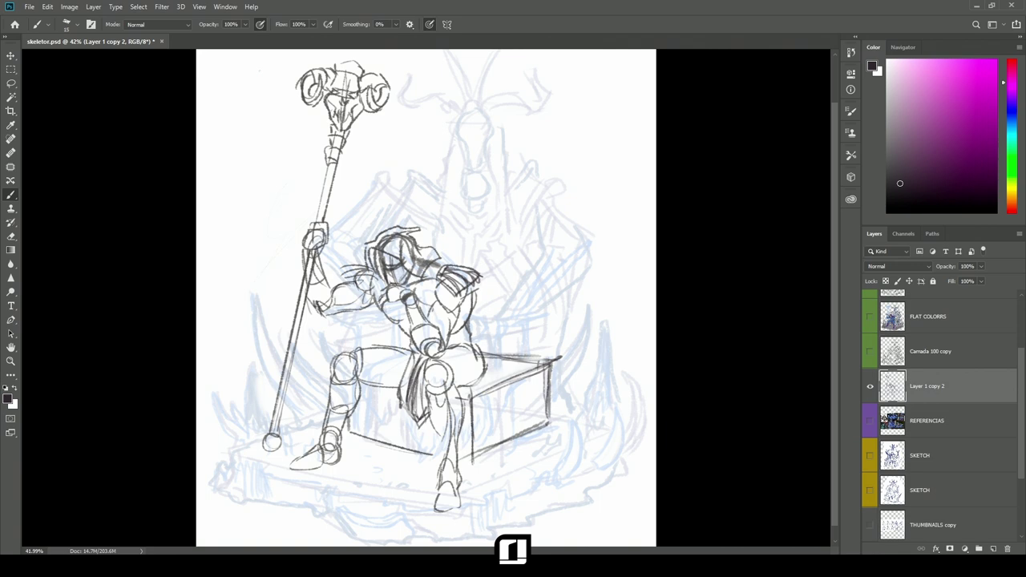
- Show only the REFERENCIAS layer and examine Skeletor's costume and loincloth in the upper throne reference
{"action": "left_click", "coordinate": [870, 388], "text": "alt"}
{"action": "left_click", "coordinate": [870, 393], "text": "alt"}
{"action": "left_click", "coordinate": [870, 420], "text": "alt"}
{"action": "left_click", "coordinate": [882, 420]}
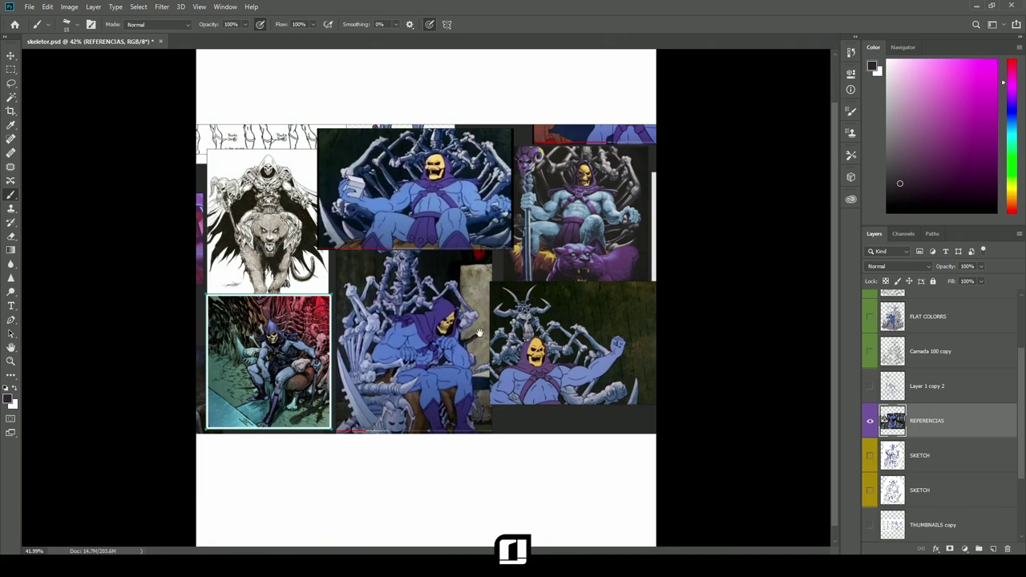
{"action": "left_click_drag", "start_coordinate": [396, 364], "coordinate": [437, 352]}
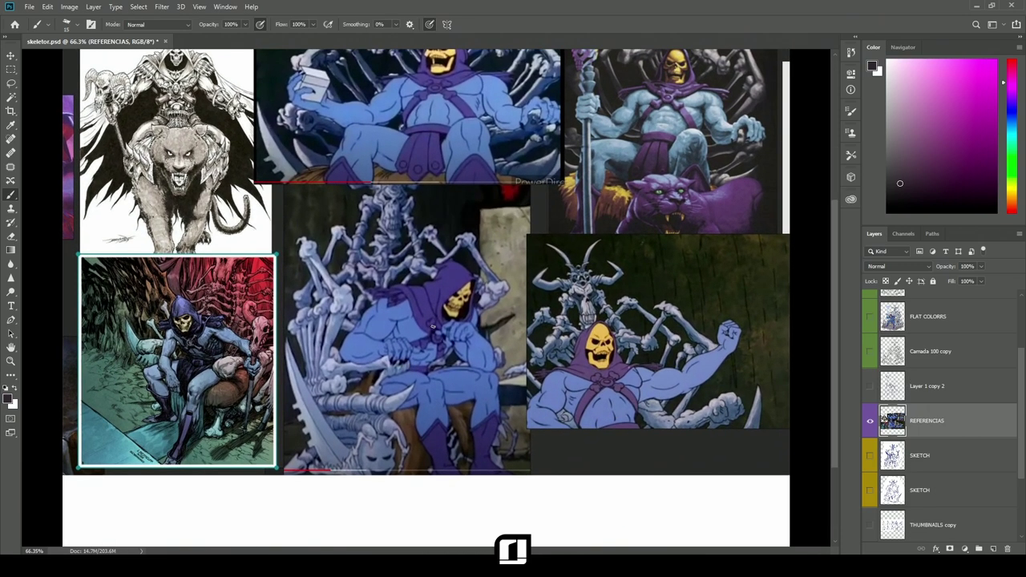
{"action": "scroll", "coordinate": [417, 235], "scroll_direction": "up", "scroll_amount": 4}
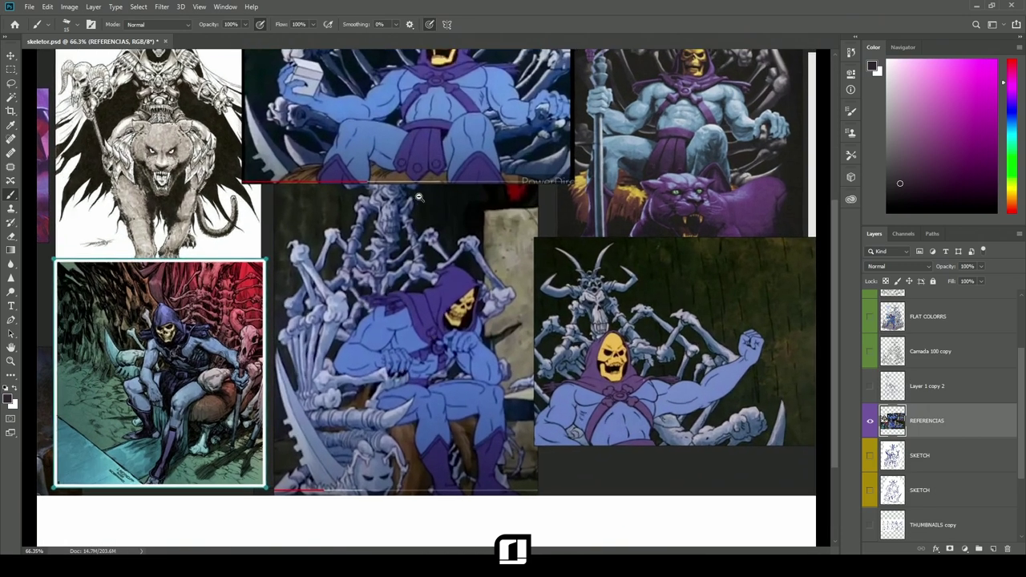
{"action": "scroll", "coordinate": [453, 226], "scroll_direction": "up", "scroll_amount": 2}
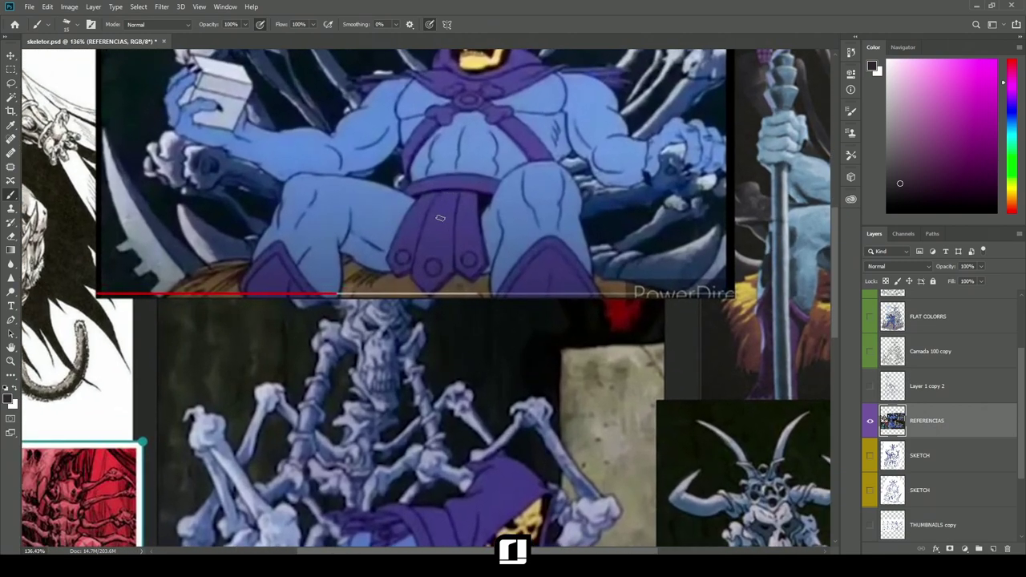
{"action": "scroll", "coordinate": [548, 317], "scroll_direction": "up", "scroll_amount": 2}
{"action": "left_click_drag", "start_coordinate": [549, 317], "coordinate": [555, 351]}
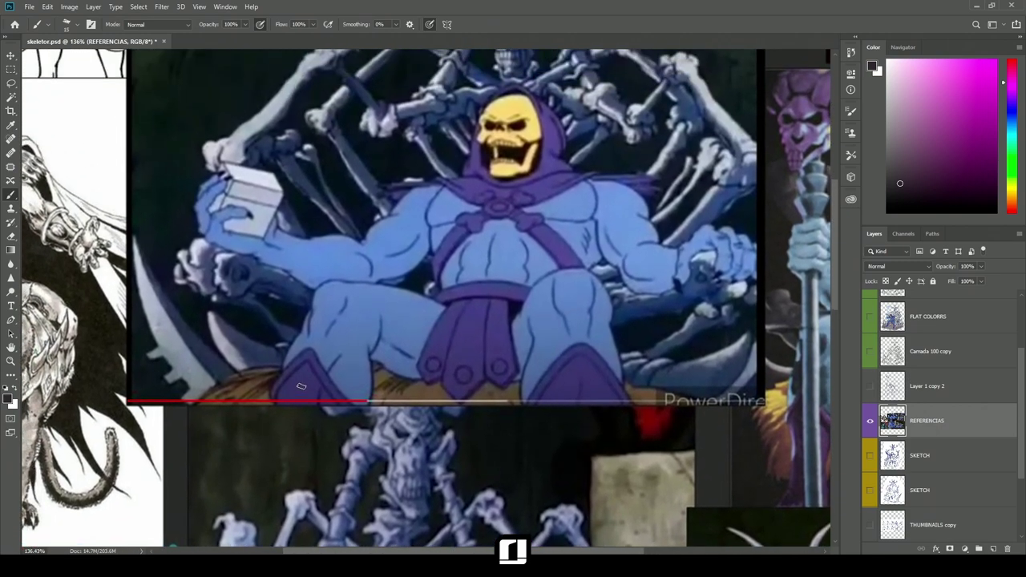
- Examine the lower reference of Skeletor leaning forward on the throne, checking the pose, cloak and bone armrest
{"action": "left_click_drag", "start_coordinate": [337, 360], "coordinate": [367, 96]}
{"action": "left_click_drag", "start_coordinate": [545, 500], "coordinate": [518, 302]}
{"action": "left_click_drag", "start_coordinate": [529, 409], "coordinate": [509, 374]}
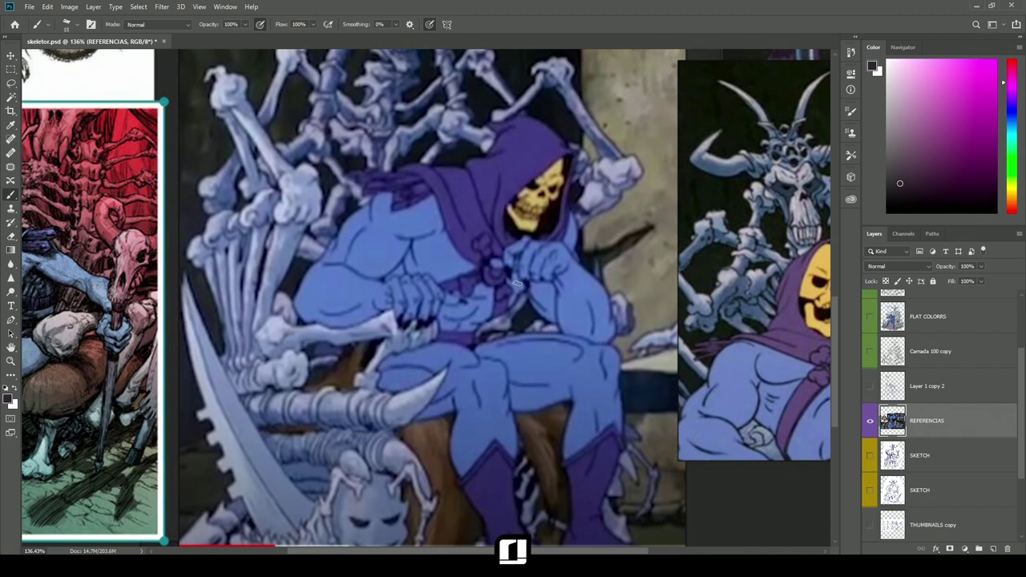
{"action": "left_click_drag", "start_coordinate": [493, 189], "coordinate": [505, 207]}
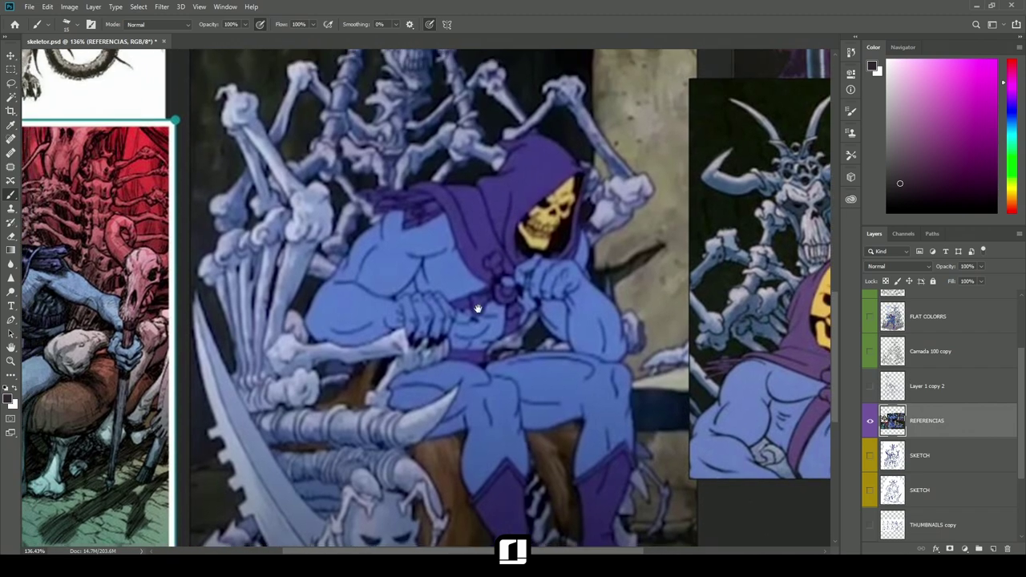
{"action": "scroll", "coordinate": [455, 307], "scroll_direction": "up", "scroll_amount": 2}
{"action": "scroll", "coordinate": [427, 299], "scroll_direction": "down", "scroll_amount": 5}
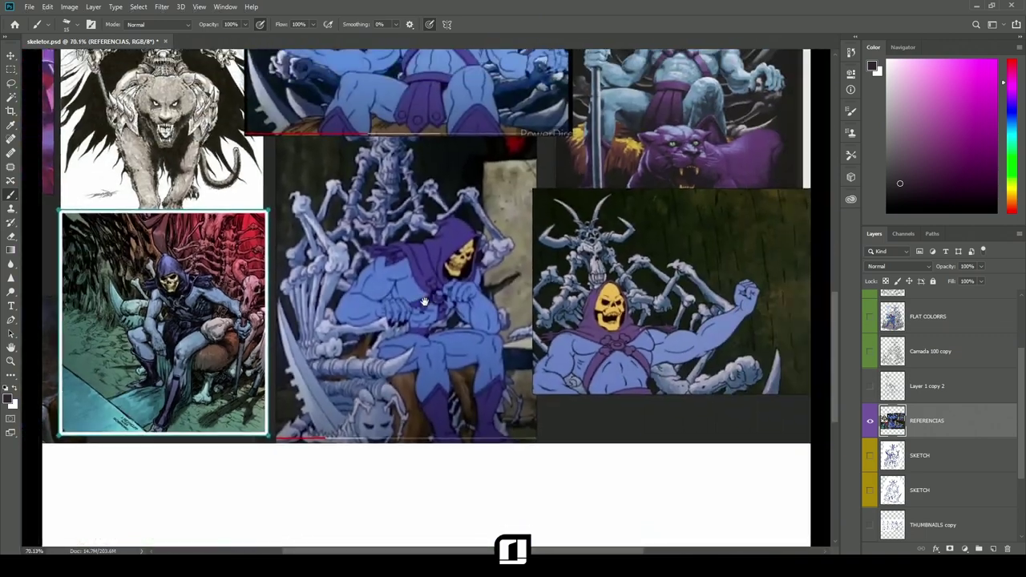
- Hide the REFERENCIAS layer, then show and select Layer 1 copy 2 to continue the figure sketch
{"action": "scroll", "coordinate": [427, 299], "scroll_direction": "up", "scroll_amount": 5}
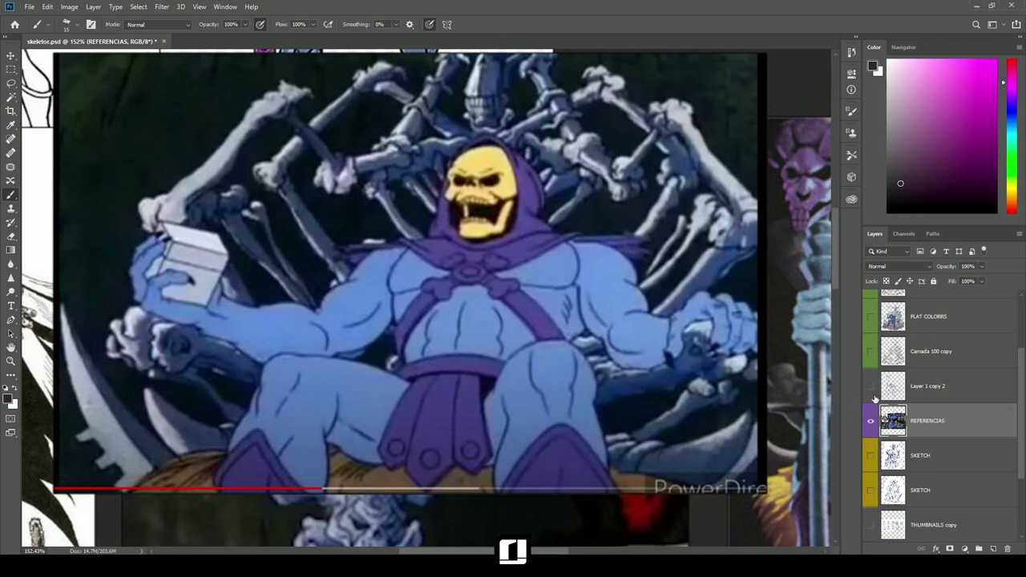
{"action": "left_click", "coordinate": [870, 420]}
{"action": "left_click", "coordinate": [870, 386]}
{"action": "left_click", "coordinate": [926, 386]}
{"action": "scroll", "coordinate": [550, 368], "scroll_direction": "down", "scroll_amount": 6}
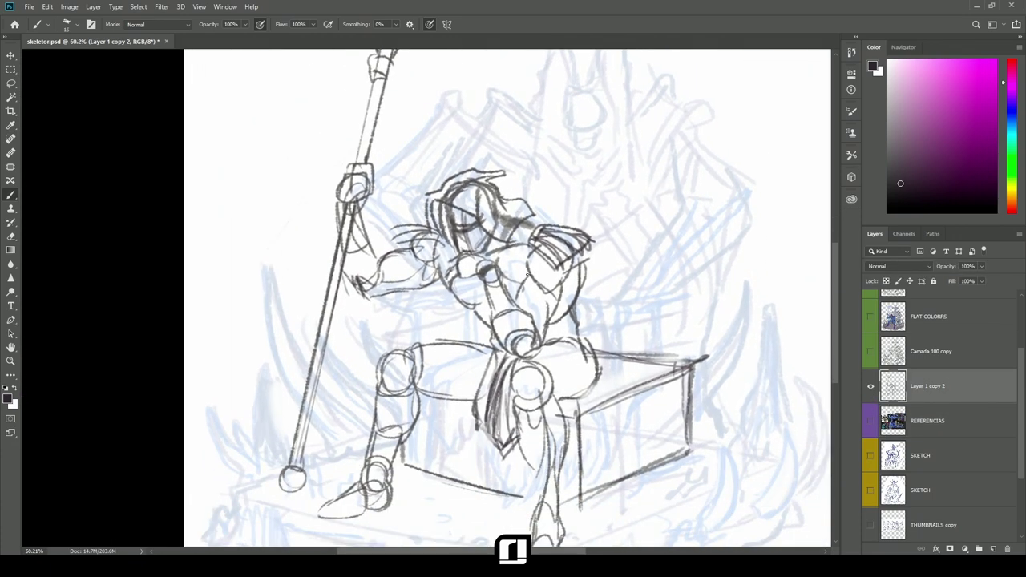
- Add the figure's hand details at the chest and strengthen the contours of the upper arm, shoulder and staff-side elbow
{"action": "left_click_drag", "start_coordinate": [540, 309], "coordinate": [522, 288]}
{"action": "left_click_drag", "start_coordinate": [551, 299], "coordinate": [572, 265]}
{"action": "left_click_drag", "start_coordinate": [565, 284], "coordinate": [574, 258]}
{"action": "left_click_drag", "start_coordinate": [534, 218], "coordinate": [521, 241]}
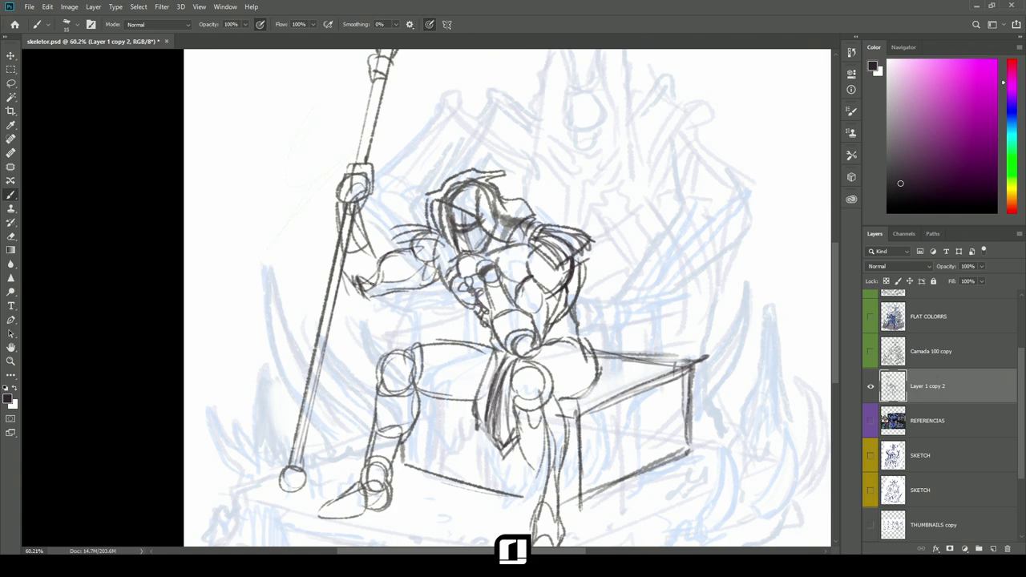
{"action": "left_click_drag", "start_coordinate": [369, 293], "coordinate": [363, 286]}
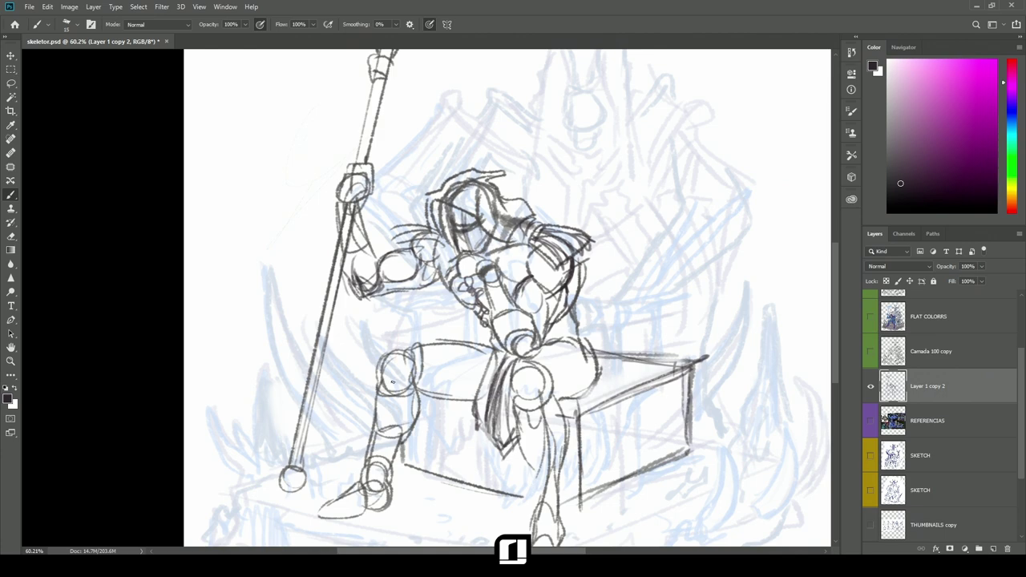
- Outline the staff-side thigh with darker contours and an inner muscle line, softening the knee circle with the Eraser
{"action": "mouse_move", "coordinate": [408, 388]}
{"action": "left_mouse_down"}
{"action": "mouse_move", "coordinate": [385, 376]}
{"action": "mouse_move", "coordinate": [395, 390]}
{"action": "left_mouse_up"}
{"action": "mouse_move", "coordinate": [357, 468]}
{"action": "left_mouse_down"}
{"action": "mouse_move", "coordinate": [371, 412]}
{"action": "mouse_move", "coordinate": [371, 430]}
{"action": "left_mouse_up"}
{"action": "left_click_drag", "start_coordinate": [574, 377], "coordinate": [547, 401]}
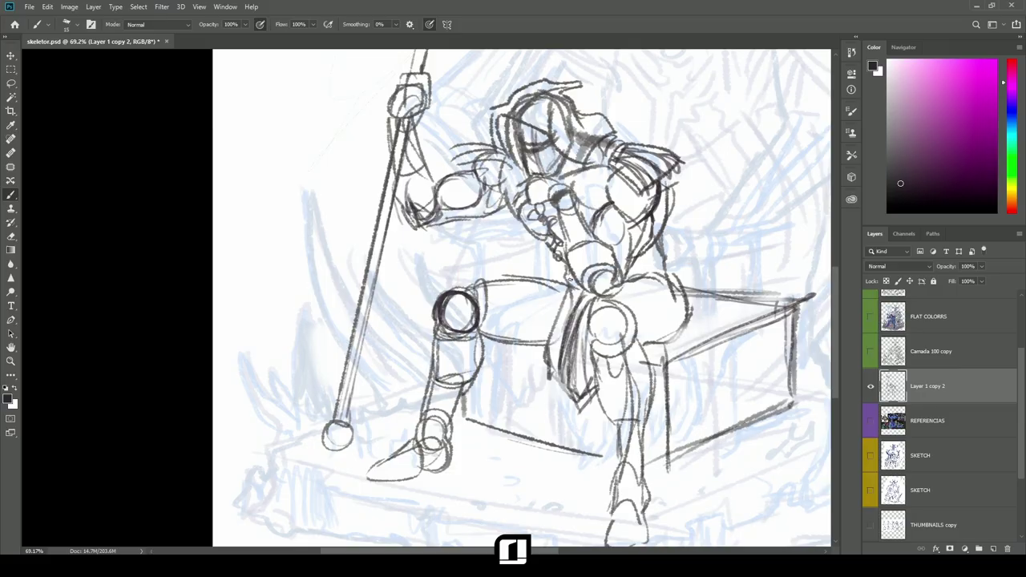
{"action": "mouse_move", "coordinate": [550, 277]}
{"action": "left_mouse_down"}
{"action": "mouse_move", "coordinate": [456, 290]}
{"action": "mouse_move", "coordinate": [479, 308]}
{"action": "mouse_move", "coordinate": [454, 329]}
{"action": "left_mouse_up"}
{"action": "key", "text": "e"}
{"action": "key", "text": "b"}
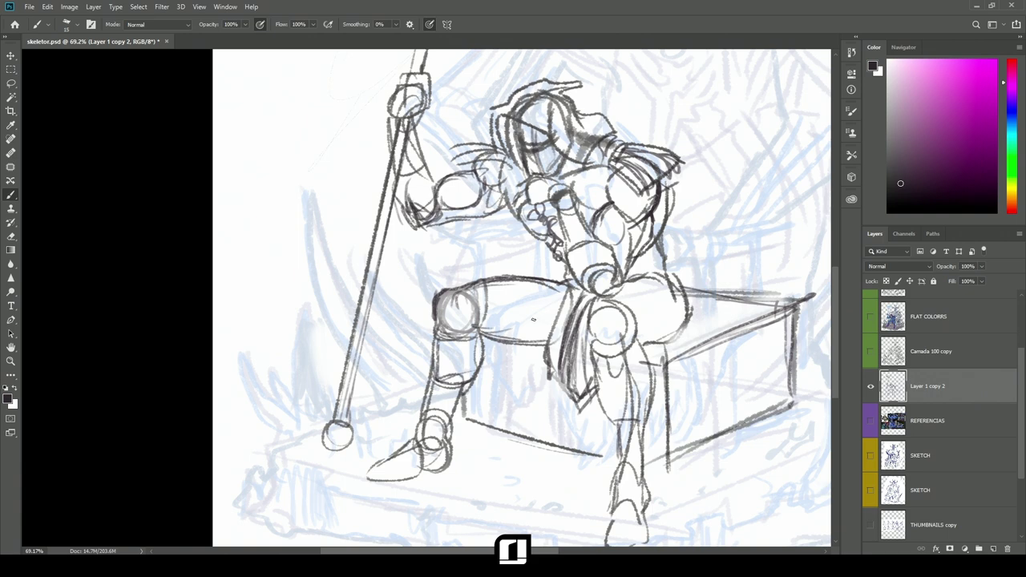
{"action": "mouse_move", "coordinate": [549, 309]}
{"action": "left_mouse_down"}
{"action": "mouse_move", "coordinate": [491, 327]}
{"action": "mouse_move", "coordinate": [510, 339]}
{"action": "mouse_move", "coordinate": [483, 333]}
{"action": "mouse_move", "coordinate": [552, 334]}
{"action": "left_mouse_up"}
- Draw a curved boot cuff below the staff-side knee and darken the outer shin contour
{"action": "key", "text": "e"}
{"action": "key", "text": "b"}
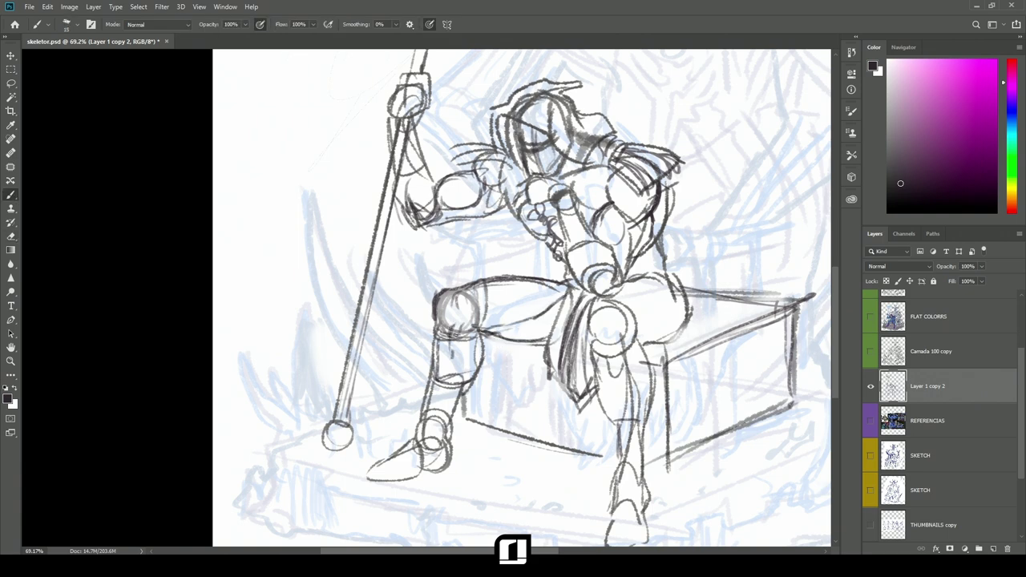
{"action": "left_click_drag", "start_coordinate": [458, 354], "coordinate": [447, 399]}
{"action": "mouse_move", "coordinate": [481, 340]}
{"action": "left_mouse_down"}
{"action": "mouse_move", "coordinate": [464, 394]}
{"action": "mouse_move", "coordinate": [439, 334]}
{"action": "left_mouse_up"}
{"action": "mouse_move", "coordinate": [483, 367]}
{"action": "left_mouse_down"}
{"action": "mouse_move", "coordinate": [441, 335]}
{"action": "mouse_move", "coordinate": [480, 371]}
{"action": "mouse_move", "coordinate": [435, 343]}
{"action": "mouse_move", "coordinate": [437, 327]}
{"action": "left_mouse_up"}
{"action": "key", "text": "e"}
{"action": "key", "text": "b"}
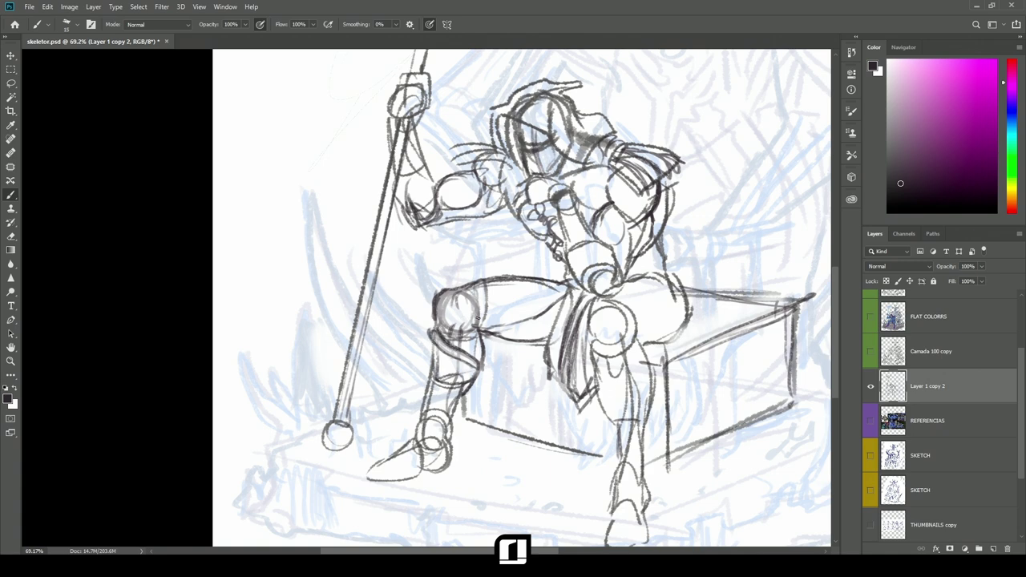
{"action": "left_click_drag", "start_coordinate": [432, 346], "coordinate": [415, 435]}
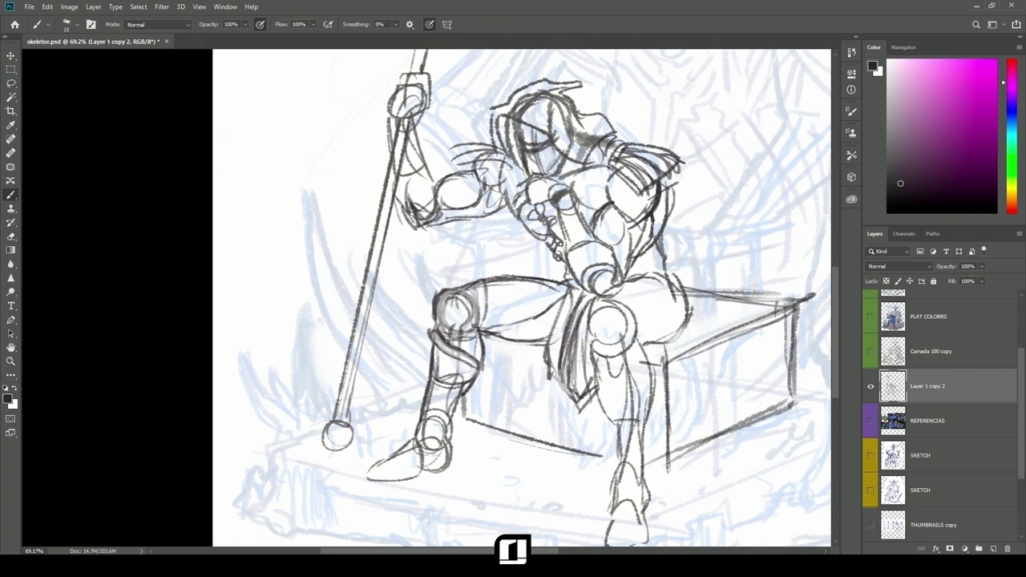
- Lighten the staff-side knee circle with the Eraser and darken the outline of that foot and calf
{"action": "key", "text": "e"}
{"action": "left_click_drag", "start_coordinate": [452, 298], "coordinate": [461, 320]}
{"action": "key", "text": "b"}
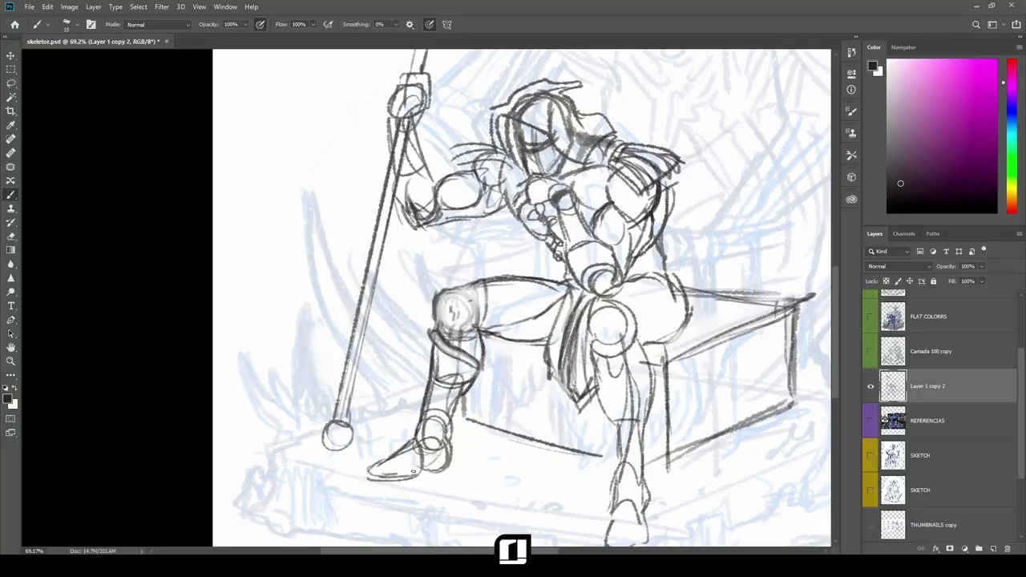
{"action": "left_click_drag", "start_coordinate": [453, 457], "coordinate": [459, 393]}
- Draw the boot cuff and lower-leg contours of the other leg, fade its knee circle, and reinforce the thigh and hip
{"action": "mouse_move", "coordinate": [601, 376]}
{"action": "left_mouse_down"}
{"action": "mouse_move", "coordinate": [647, 400]}
{"action": "mouse_move", "coordinate": [607, 436]}
{"action": "mouse_move", "coordinate": [613, 476]}
{"action": "mouse_move", "coordinate": [643, 445]}
{"action": "mouse_move", "coordinate": [646, 404]}
{"action": "left_mouse_up"}
{"action": "key", "text": "e"}
{"action": "left_click_drag", "start_coordinate": [599, 328], "coordinate": [618, 345]}
{"action": "key", "text": "b"}
{"action": "mouse_move", "coordinate": [601, 328]}
{"action": "left_mouse_down"}
{"action": "mouse_move", "coordinate": [617, 345]}
{"action": "mouse_move", "coordinate": [593, 331]}
{"action": "mouse_move", "coordinate": [625, 329]}
{"action": "mouse_move", "coordinate": [609, 295]}
{"action": "left_mouse_up"}
{"action": "mouse_move", "coordinate": [658, 343]}
{"action": "left_mouse_down"}
{"action": "mouse_move", "coordinate": [683, 327]}
{"action": "mouse_move", "coordinate": [666, 277]}
{"action": "mouse_move", "coordinate": [631, 257]}
{"action": "left_mouse_up"}
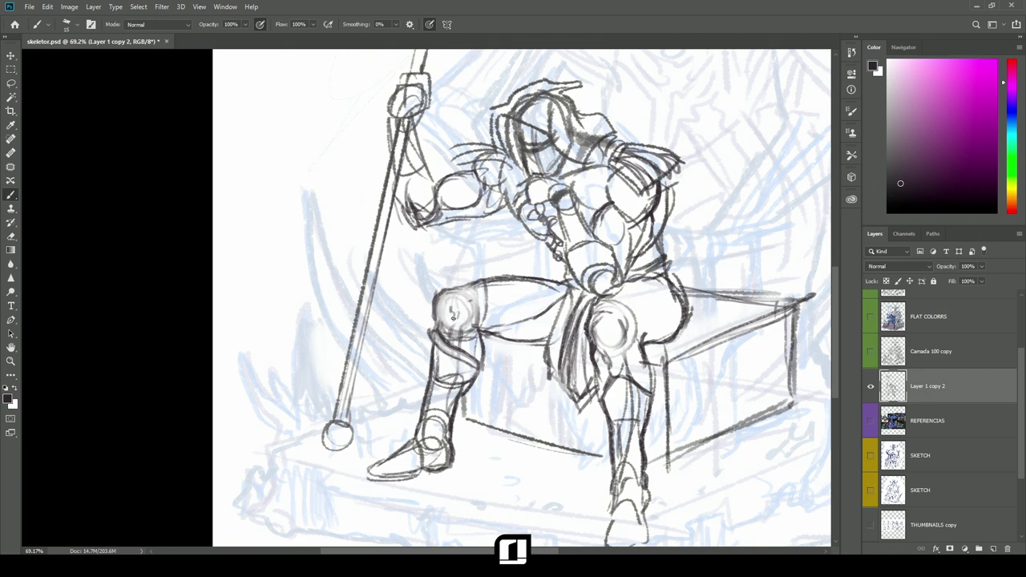
- Erase the construction lines inside the staff-side knee and mark the kneecap with short strokes
{"action": "key", "text": "e"}
{"action": "mouse_move", "coordinate": [450, 314]}
{"action": "left_mouse_down"}
{"action": "mouse_move", "coordinate": [461, 301]}
{"action": "mouse_move", "coordinate": [465, 322]}
{"action": "mouse_move", "coordinate": [449, 320]}
{"action": "left_mouse_up"}
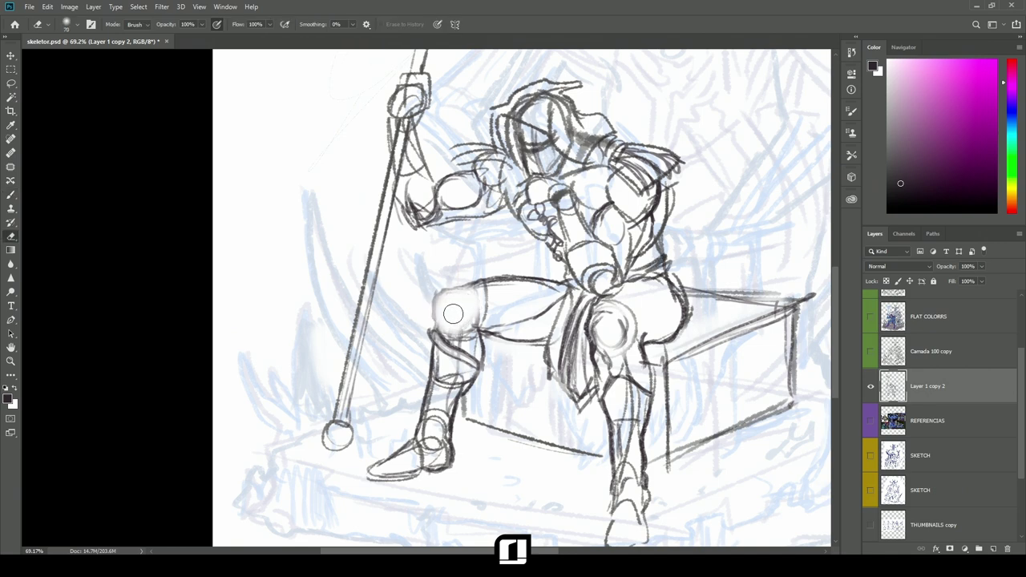
{"action": "key", "text": "b"}
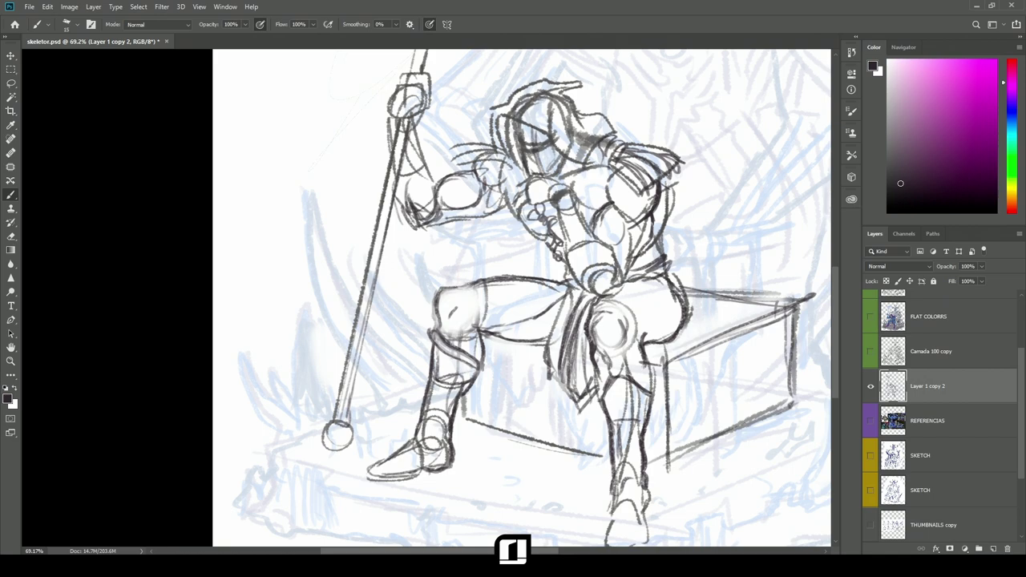
- Rotate the canvas and rework the staff-side thigh and knee into a rounded contour with Brush and Eraser
{"action": "key", "text": "r"}
{"action": "left_click_drag", "start_coordinate": [474, 280], "coordinate": [390, 265]}
{"action": "left_click_drag", "start_coordinate": [532, 259], "coordinate": [501, 380]}
{"action": "key", "text": "e"}
{"action": "left_click", "coordinate": [446, 251]}
{"action": "key", "text": "b"}
{"action": "mouse_move", "coordinate": [476, 218]}
{"action": "left_mouse_down"}
{"action": "mouse_move", "coordinate": [435, 288]}
{"action": "mouse_move", "coordinate": [446, 299]}
{"action": "left_mouse_up"}
{"action": "key", "text": "e"}
{"action": "key", "text": "b"}
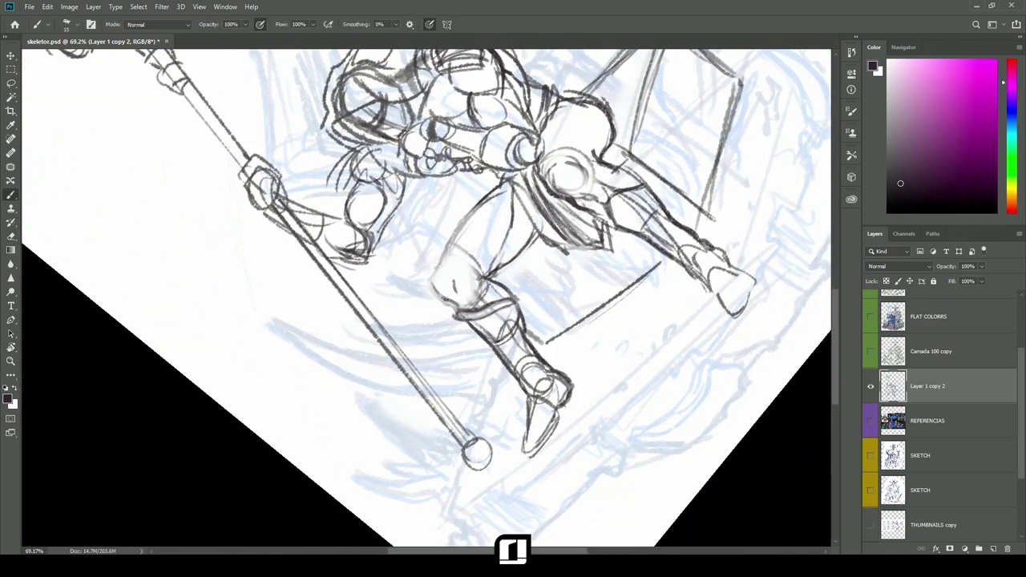
- Darken the rounded upper contour of the staff-side thigh, clean up its inner lines, and return the canvas upright
{"action": "left_click_drag", "start_coordinate": [463, 215], "coordinate": [444, 241]}
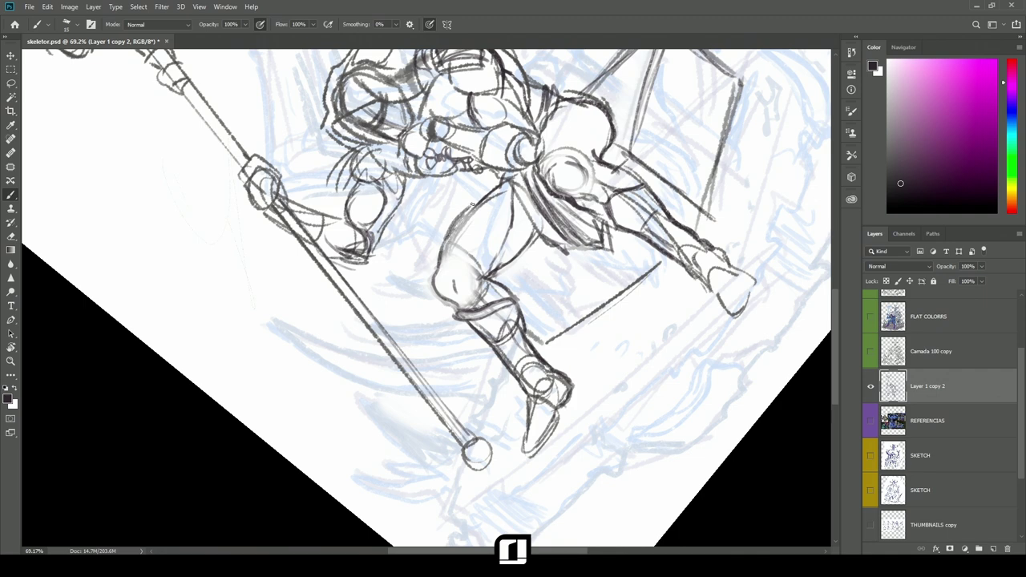
{"action": "mouse_move", "coordinate": [495, 188]}
{"action": "left_mouse_down"}
{"action": "mouse_move", "coordinate": [454, 241]}
{"action": "mouse_move", "coordinate": [453, 266]}
{"action": "left_mouse_up"}
{"action": "key", "text": "e"}
{"action": "left_click_drag", "start_coordinate": [484, 231], "coordinate": [455, 268]}
{"action": "key", "text": "r"}
{"action": "left_click_drag", "start_coordinate": [407, 294], "coordinate": [438, 247]}
- Add inner contour strokes around the other knee and fade the construction lines at the bent elbow
{"action": "key", "text": "b"}
{"action": "left_click_drag", "start_coordinate": [617, 428], "coordinate": [624, 424]}
{"action": "key", "text": "r"}
{"action": "left_click_drag", "start_coordinate": [624, 424], "coordinate": [656, 316]}
{"action": "key", "text": "e"}
{"action": "mouse_move", "coordinate": [598, 251]}
{"action": "left_mouse_down"}
{"action": "mouse_move", "coordinate": [605, 261]}
{"action": "mouse_move", "coordinate": [581, 255]}
{"action": "left_mouse_up"}
{"action": "key", "text": "b"}
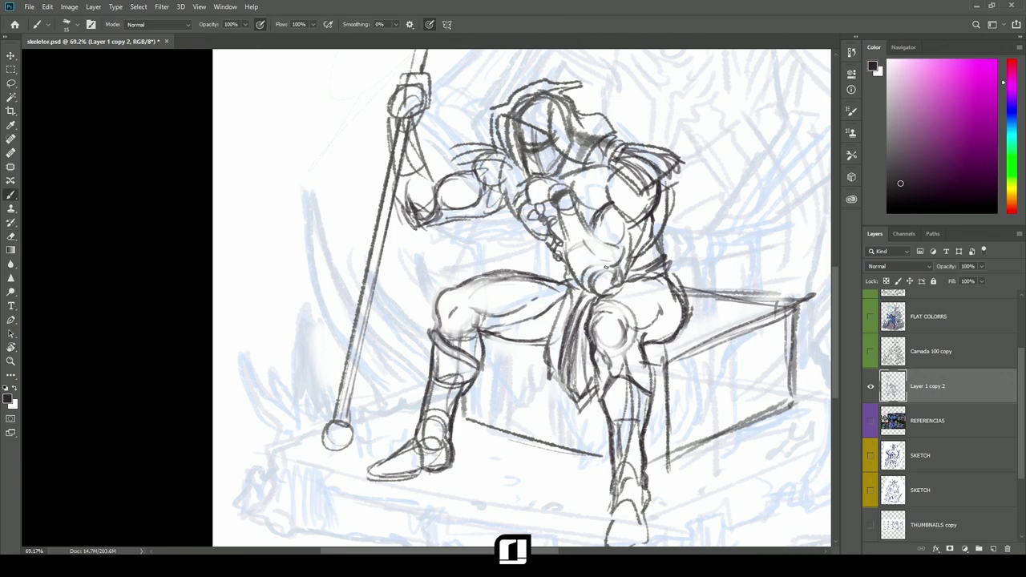
- Erase the bent forearm's construction lines and redraw clean, darker contours on both arms
{"action": "key", "text": "e"}
{"action": "mouse_move", "coordinate": [607, 267]}
{"action": "left_mouse_down"}
{"action": "mouse_move", "coordinate": [597, 285]}
{"action": "mouse_move", "coordinate": [617, 291]}
{"action": "mouse_move", "coordinate": [564, 222]}
{"action": "mouse_move", "coordinate": [583, 287]}
{"action": "mouse_move", "coordinate": [561, 224]}
{"action": "left_mouse_up"}
{"action": "key", "text": "b"}
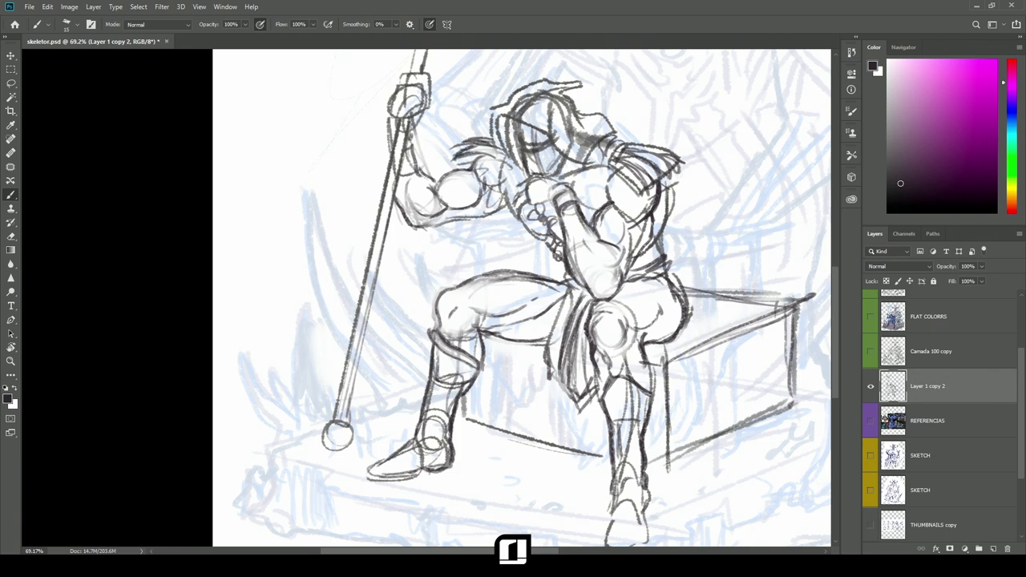
{"action": "left_click_drag", "start_coordinate": [589, 210], "coordinate": [619, 164]}
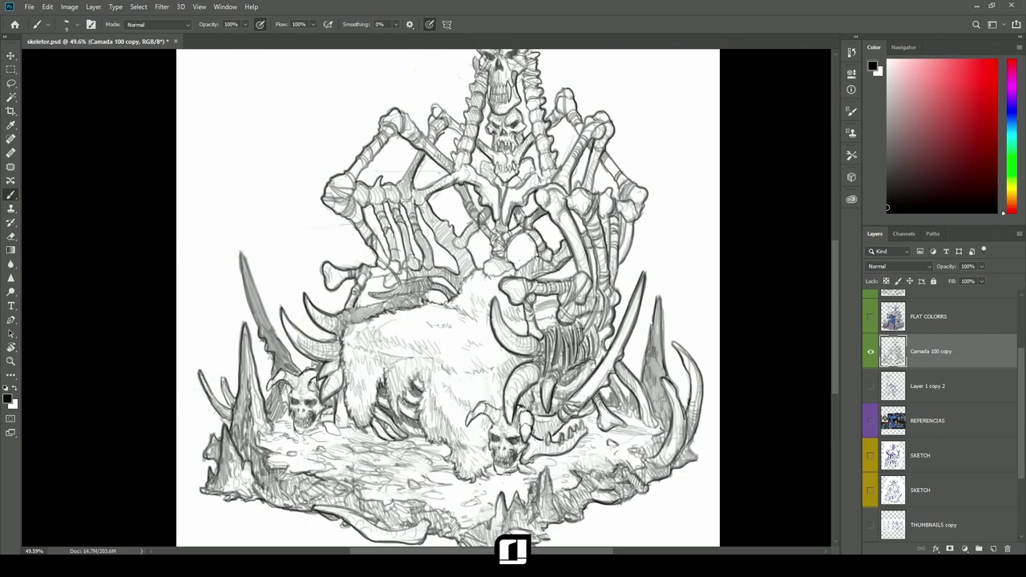
- Examine the detailed bone-throne drawing on Camada 100 copy, from the fur seat up to the stacked skulls
{"action": "left_click_drag", "start_coordinate": [530, 346], "coordinate": [813, 371]}
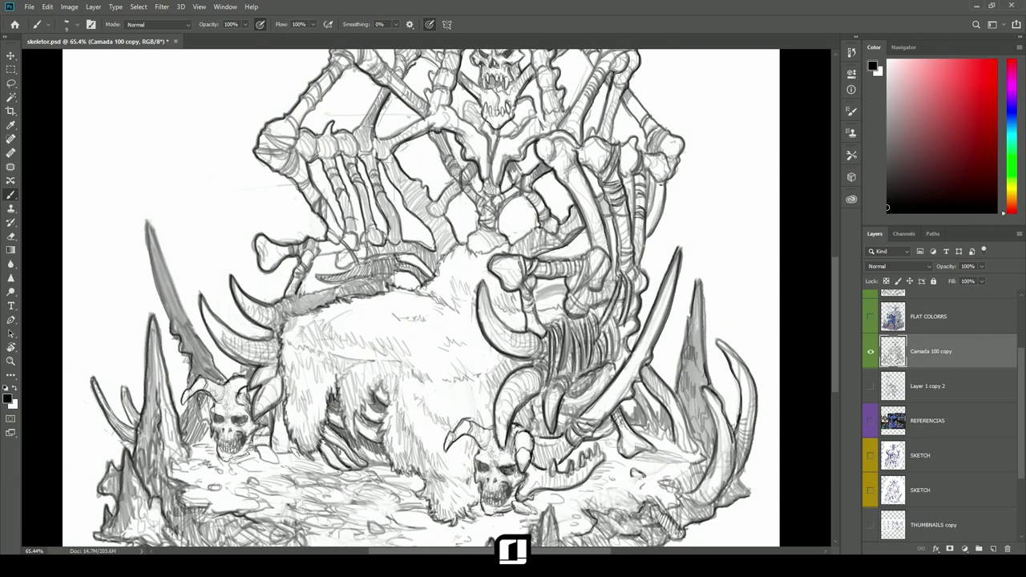
{"action": "left_click_drag", "start_coordinate": [379, 190], "coordinate": [400, 254]}
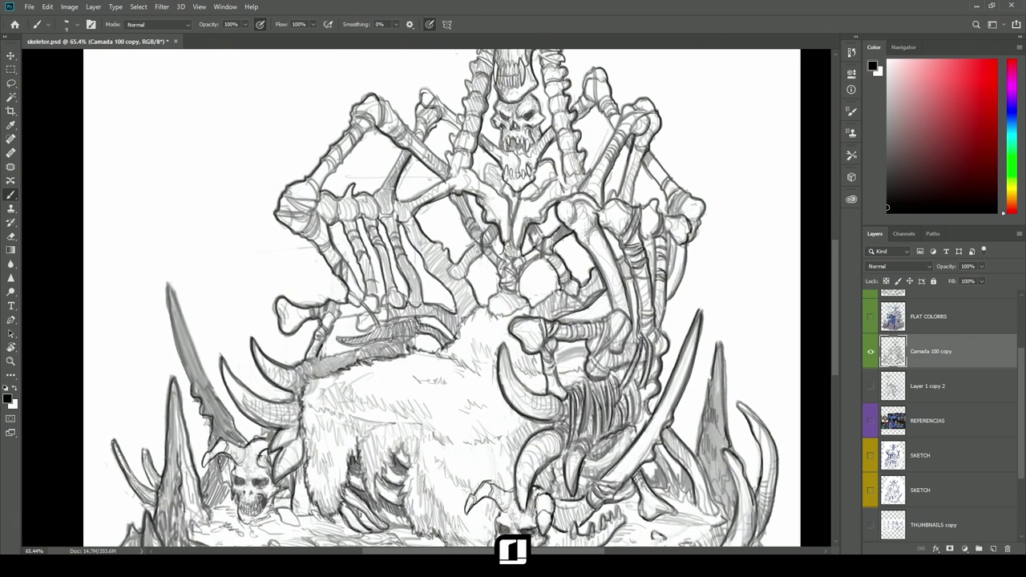
{"action": "mouse_move", "coordinate": [278, 211]}
{"action": "left_mouse_down"}
{"action": "mouse_move", "coordinate": [307, 215]}
{"action": "mouse_move", "coordinate": [312, 204]}
{"action": "left_mouse_up"}
{"action": "mouse_move", "coordinate": [439, 193]}
{"action": "left_mouse_down"}
{"action": "mouse_move", "coordinate": [399, 270]}
{"action": "mouse_move", "coordinate": [394, 329]}
{"action": "left_mouse_up"}
{"action": "left_click_drag", "start_coordinate": [465, 232], "coordinate": [505, 232]}
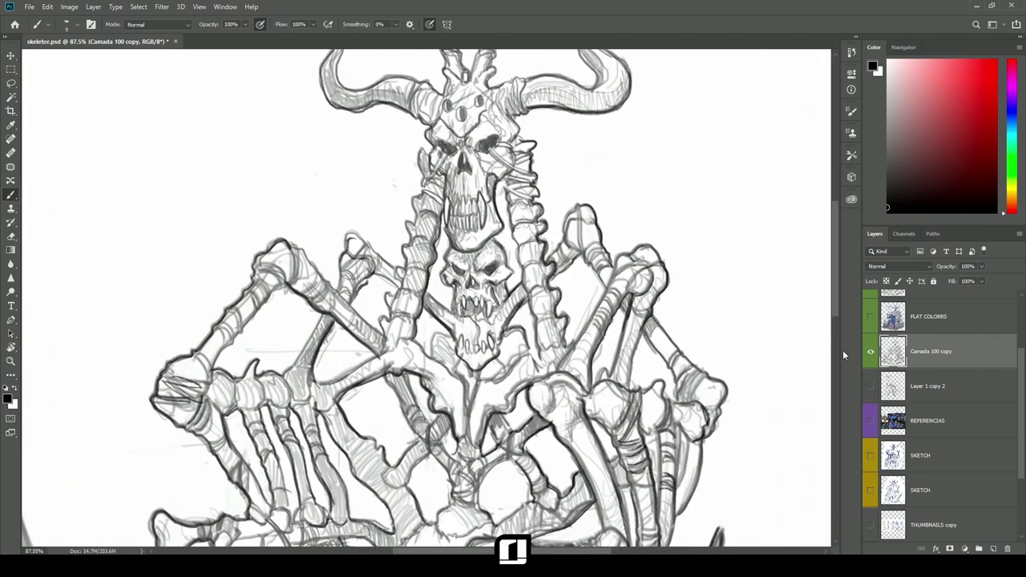
- Show REFERENCIAS instead of Camada 100 copy and examine the throne's bone structure and horned skull in the references
{"action": "left_click", "coordinate": [871, 421]}
{"action": "left_click", "coordinate": [870, 351]}
{"action": "scroll", "coordinate": [529, 287], "scroll_direction": "up", "scroll_amount": 4}
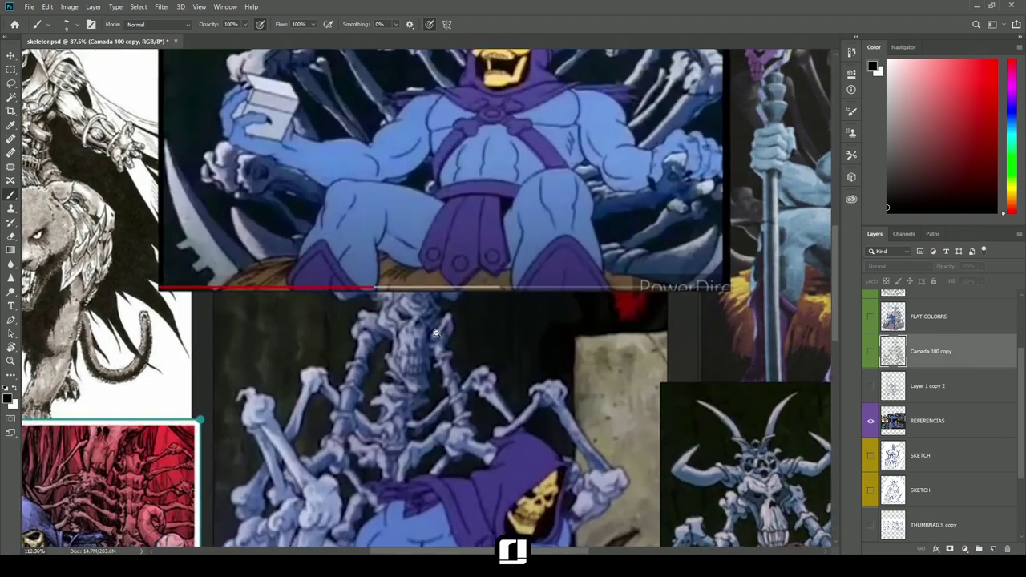
{"action": "scroll", "coordinate": [482, 276], "scroll_direction": "up", "scroll_amount": 4}
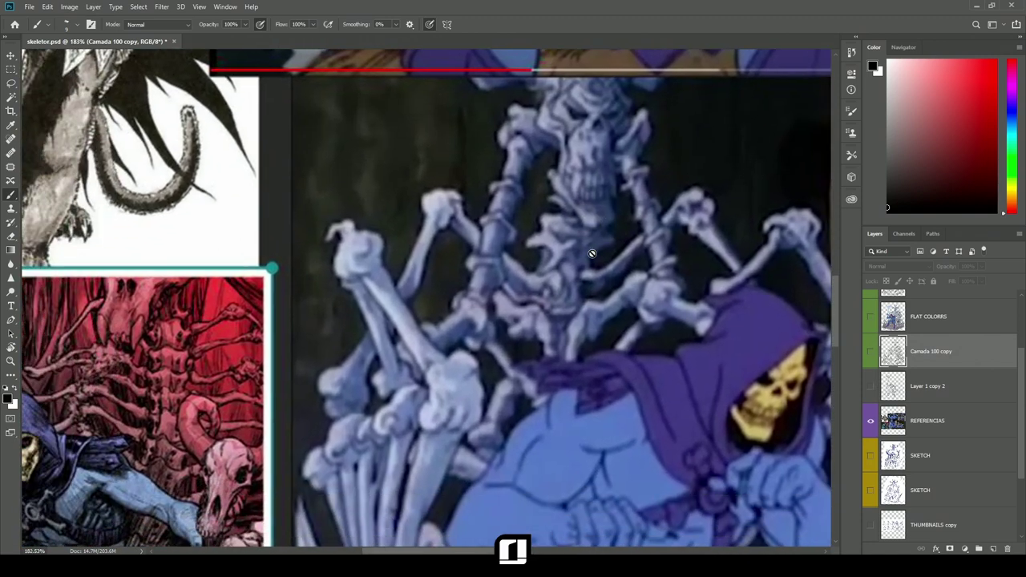
{"action": "scroll", "coordinate": [507, 208], "scroll_direction": "down", "scroll_amount": 3}
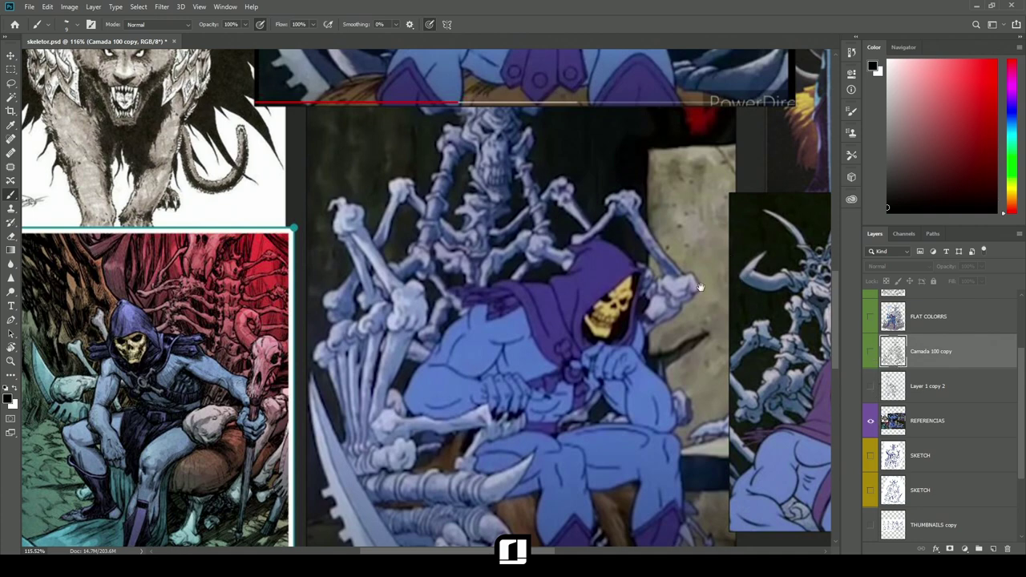
{"action": "scroll", "coordinate": [701, 287], "scroll_direction": "up", "scroll_amount": 3}
{"action": "scroll", "coordinate": [656, 271], "scroll_direction": "up", "scroll_amount": 4}
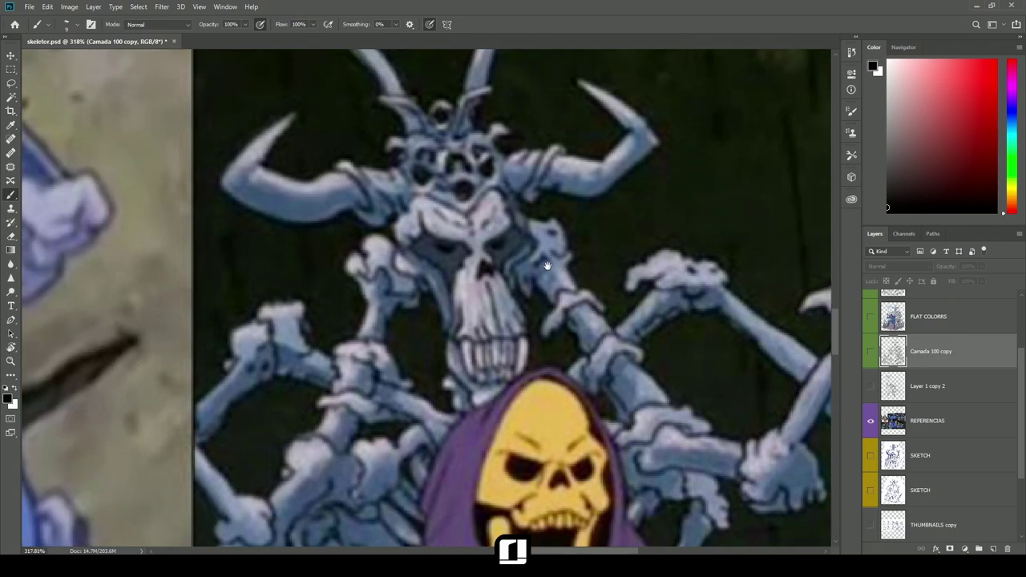
{"action": "left_click_drag", "start_coordinate": [545, 268], "coordinate": [574, 301]}
{"action": "scroll", "coordinate": [575, 301], "scroll_direction": "down", "scroll_amount": 6}
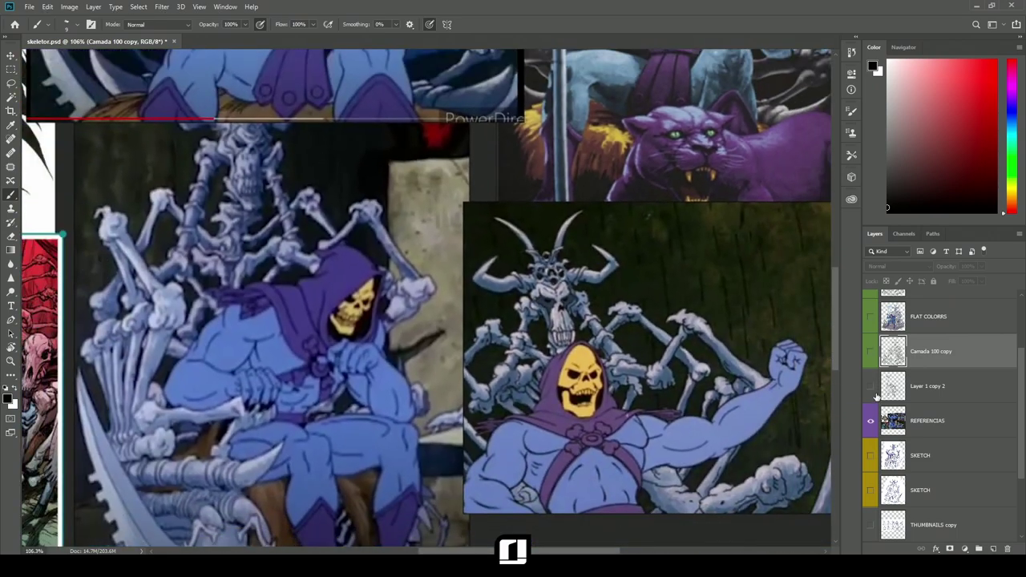
- Show the Camada 100 copy throne drawing again and hide REFERENCIAS, focusing on the stacked skulls and upper bones
{"action": "left_click", "coordinate": [871, 351]}
{"action": "left_click", "coordinate": [870, 420]}
{"action": "scroll", "coordinate": [571, 292], "scroll_direction": "down", "scroll_amount": 5}
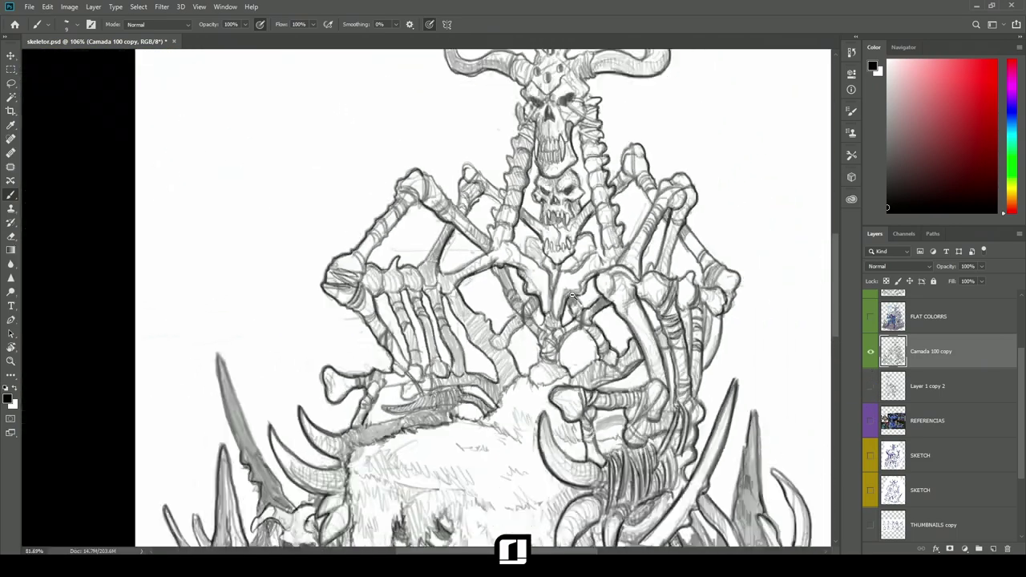
{"action": "scroll", "coordinate": [602, 222], "scroll_direction": "up", "scroll_amount": 3}
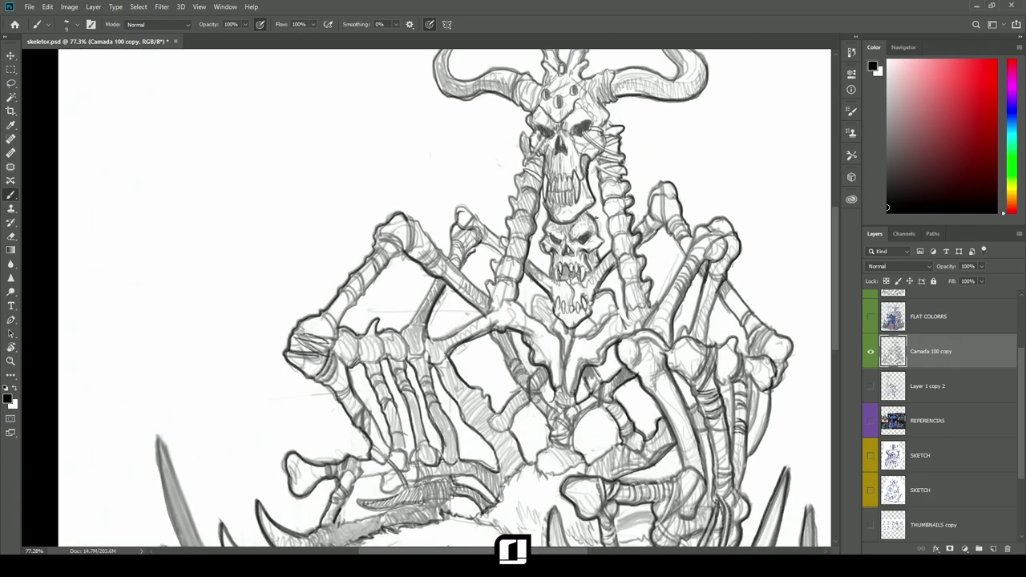
{"action": "scroll", "coordinate": [584, 139], "scroll_direction": "up", "scroll_amount": 2}
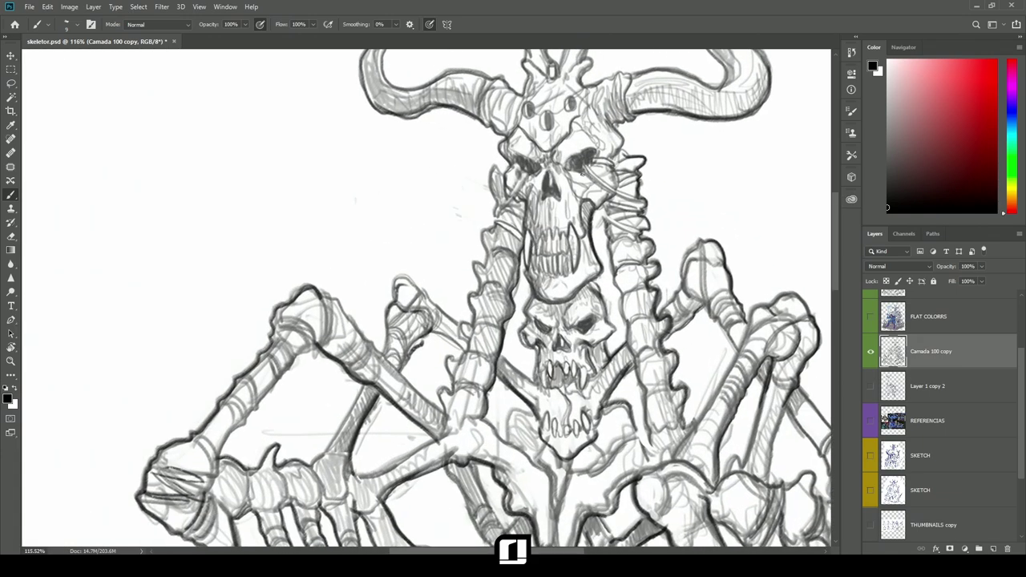
{"action": "left_click_drag", "start_coordinate": [587, 167], "coordinate": [608, 184]}
{"action": "left_click_drag", "start_coordinate": [495, 329], "coordinate": [515, 279]}
- Erase the stray marks in the empty area beside the throne's skulls and upper bones
{"action": "key", "text": "e"}
{"action": "mouse_move", "coordinate": [433, 244]}
{"action": "left_mouse_down"}
{"action": "mouse_move", "coordinate": [424, 234]}
{"action": "mouse_move", "coordinate": [430, 242]}
{"action": "mouse_move", "coordinate": [439, 228]}
{"action": "mouse_move", "coordinate": [434, 254]}
{"action": "mouse_move", "coordinate": [446, 255]}
{"action": "left_mouse_up"}
{"action": "key", "text": "b"}
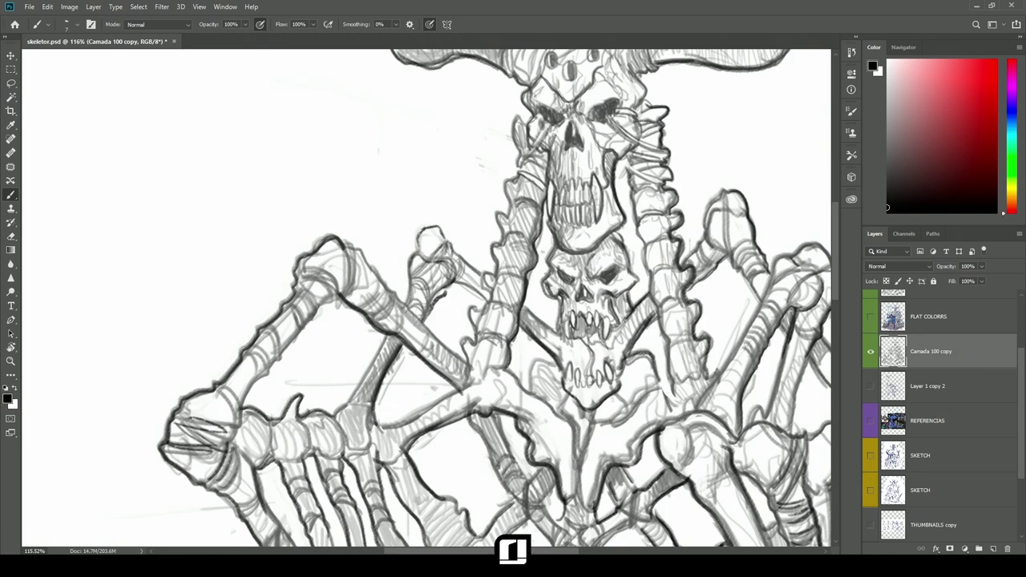
{"action": "key", "text": "e"}
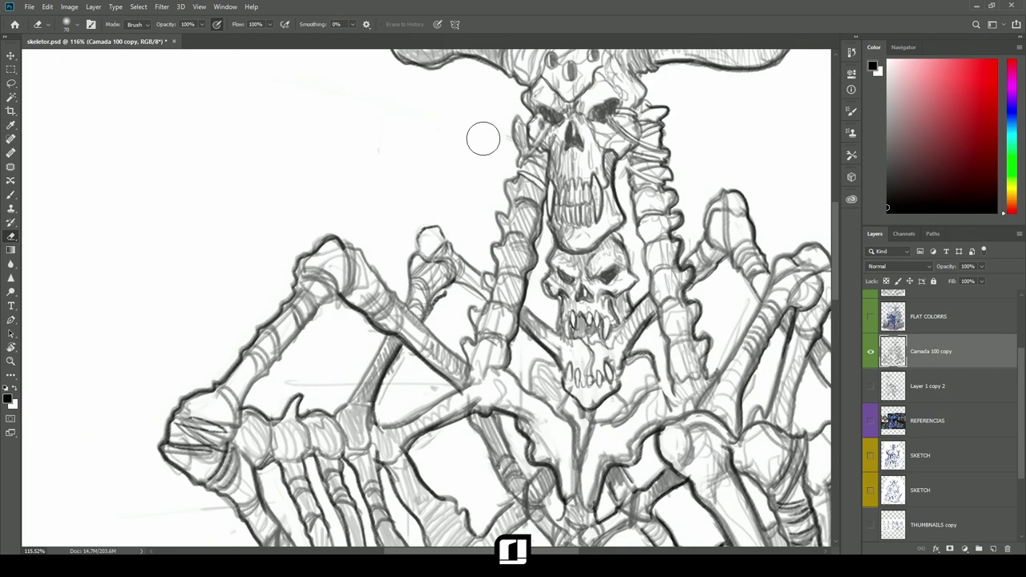
{"action": "left_click_drag", "start_coordinate": [334, 221], "coordinate": [284, 222]}
{"action": "mouse_move", "coordinate": [313, 289]}
{"action": "left_mouse_down"}
{"action": "mouse_move", "coordinate": [373, 216]}
{"action": "mouse_move", "coordinate": [425, 217]}
{"action": "left_mouse_up"}
{"action": "key", "text": "b"}
{"action": "mouse_move", "coordinate": [346, 207]}
{"action": "left_mouse_down"}
{"action": "mouse_move", "coordinate": [359, 225]}
{"action": "mouse_move", "coordinate": [382, 207]}
{"action": "mouse_move", "coordinate": [393, 168]}
{"action": "mouse_move", "coordinate": [405, 171]}
{"action": "mouse_move", "coordinate": [411, 156]}
{"action": "left_mouse_up"}
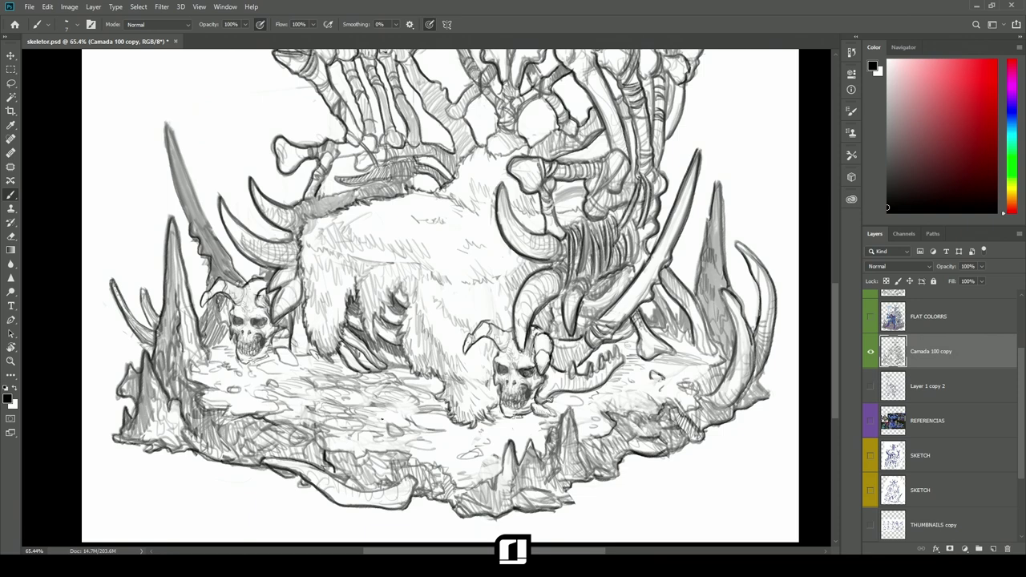
- Examine the throne's rocky base and the overall drawing, undoing the last stroke on the ground's edge
{"action": "left_click_drag", "start_coordinate": [378, 405], "coordinate": [322, 402]}
{"action": "left_click_drag", "start_coordinate": [157, 380], "coordinate": [193, 362]}
{"action": "key", "text": "ctrl+z"}
{"action": "left_click_drag", "start_coordinate": [394, 286], "coordinate": [356, 344]}
{"action": "left_click_drag", "start_coordinate": [356, 345], "coordinate": [213, 337]}
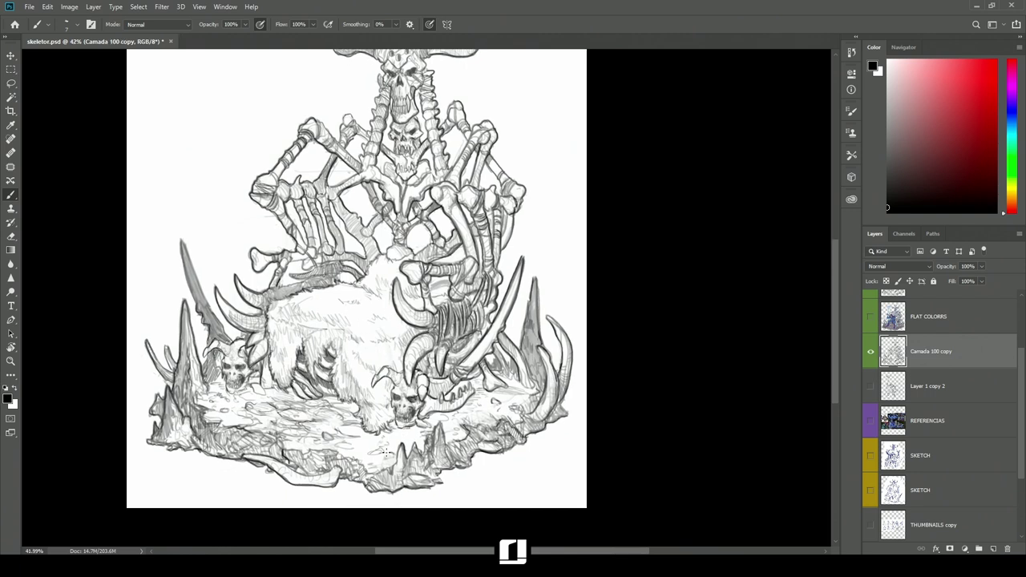
{"action": "left_click_drag", "start_coordinate": [414, 299], "coordinate": [416, 336]}
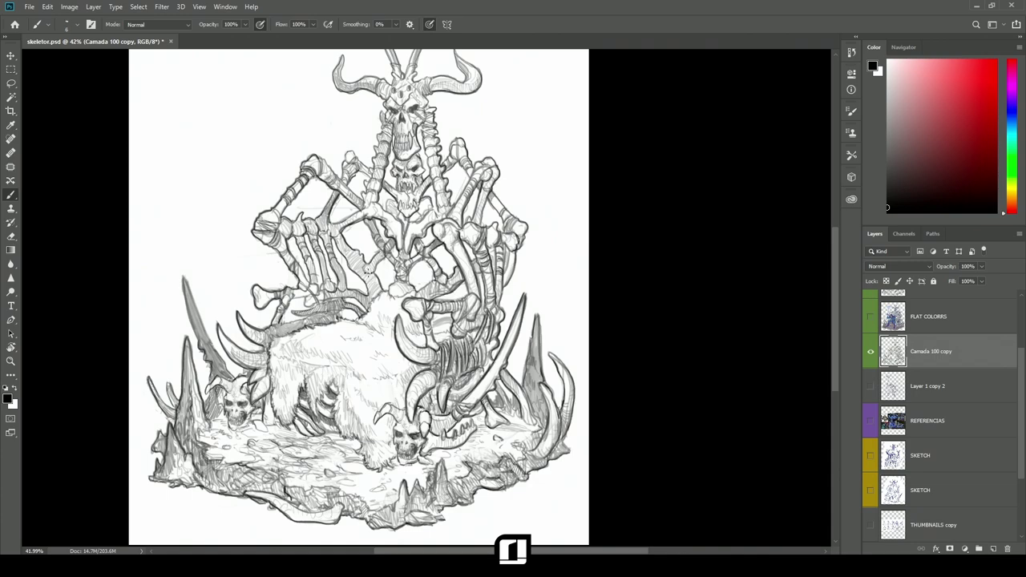
{"action": "left_click_drag", "start_coordinate": [372, 294], "coordinate": [425, 321]}
{"action": "scroll", "coordinate": [425, 320], "scroll_direction": "down", "scroll_amount": 4}
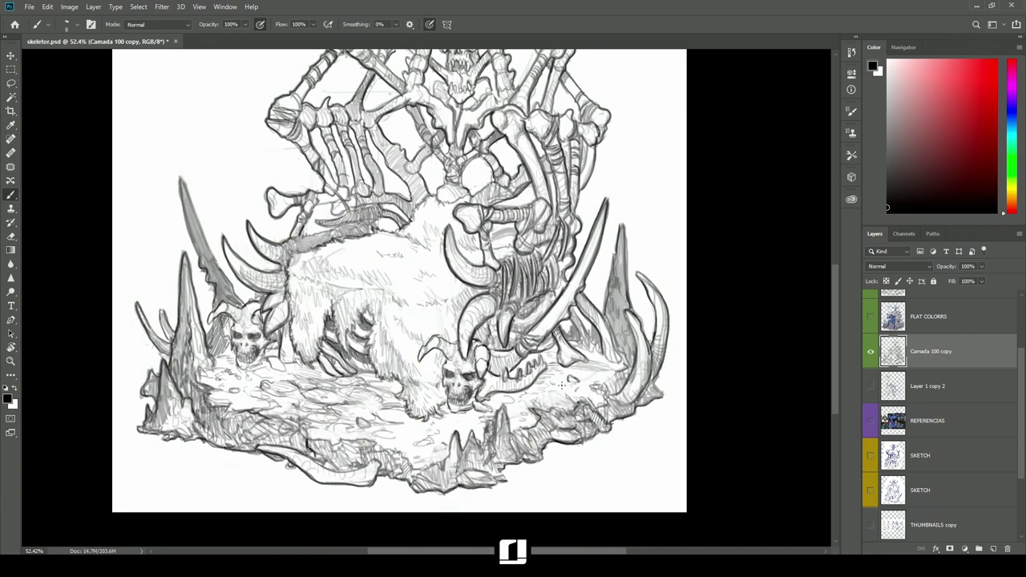
- Hide the Camada 100 copy throne drawing and show the LINE layer
{"action": "scroll", "coordinate": [469, 348], "scroll_direction": "up", "scroll_amount": 2}
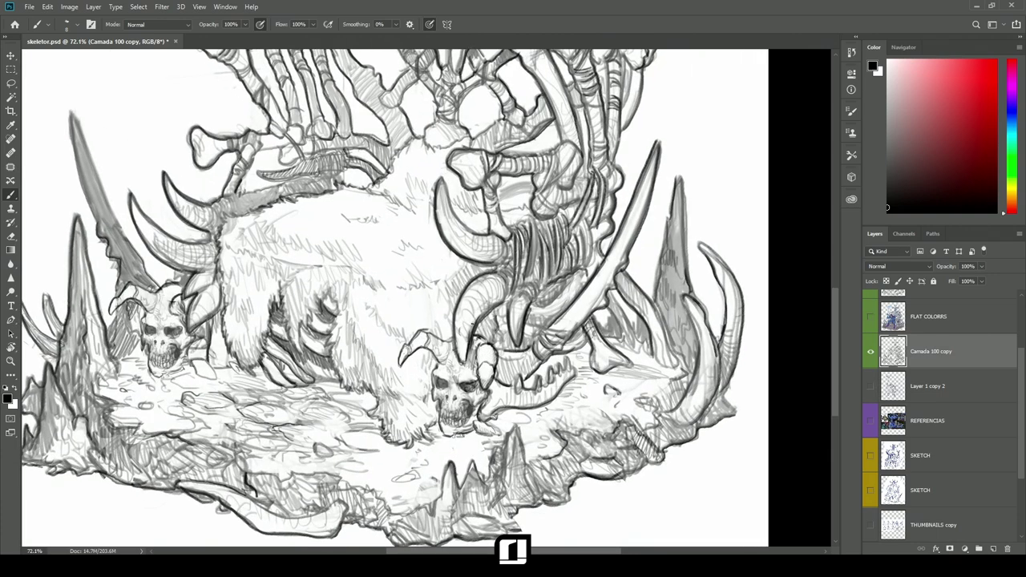
{"action": "scroll", "coordinate": [437, 242], "scroll_direction": "up", "scroll_amount": 4}
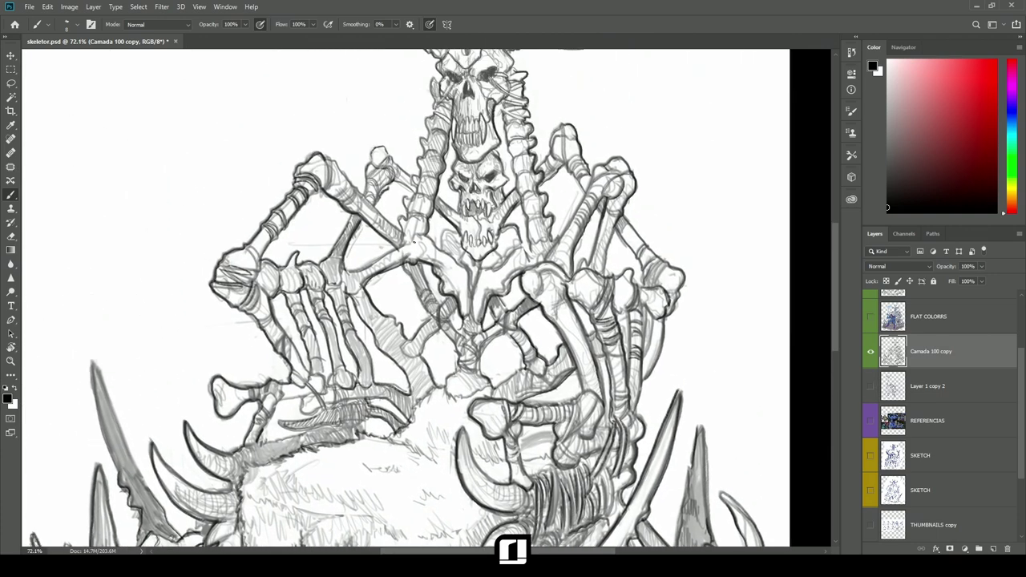
{"action": "scroll", "coordinate": [415, 206], "scroll_direction": "up", "scroll_amount": 1}
{"action": "scroll", "coordinate": [408, 204], "scroll_direction": "down", "scroll_amount": 4}
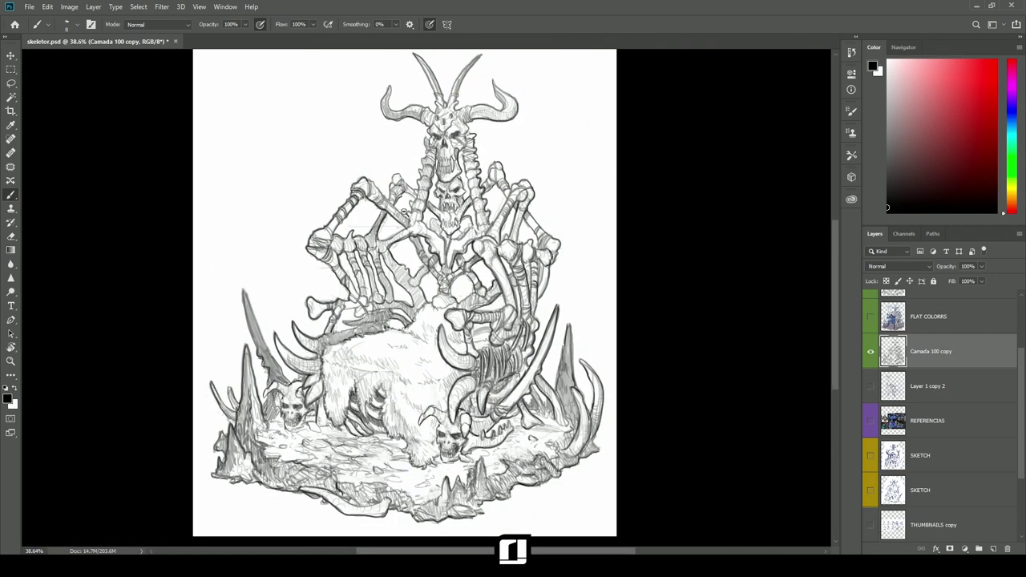
{"action": "scroll", "coordinate": [548, 409], "scroll_direction": "down", "scroll_amount": 1}
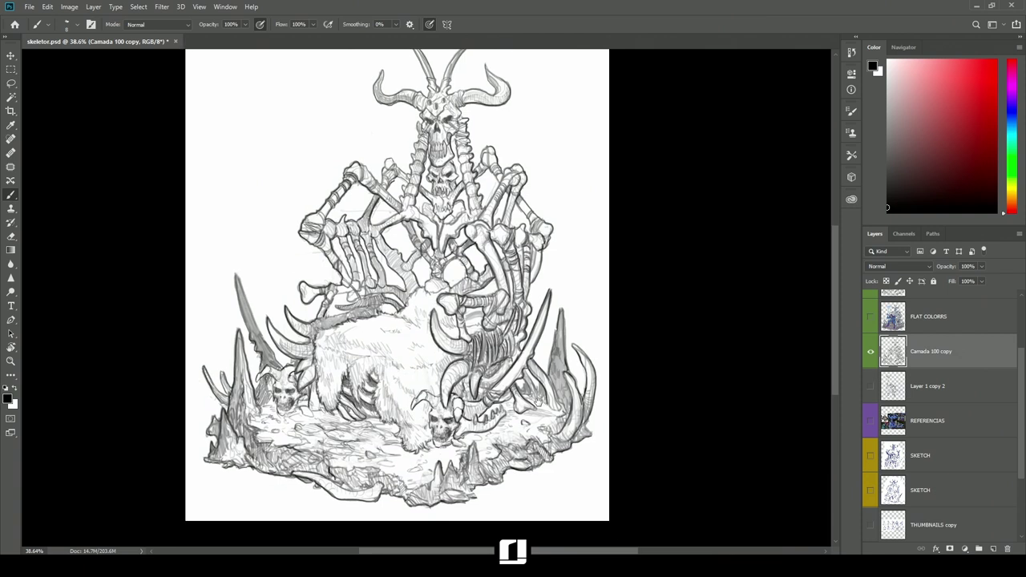
{"action": "scroll", "coordinate": [466, 345], "scroll_direction": "down", "scroll_amount": 1}
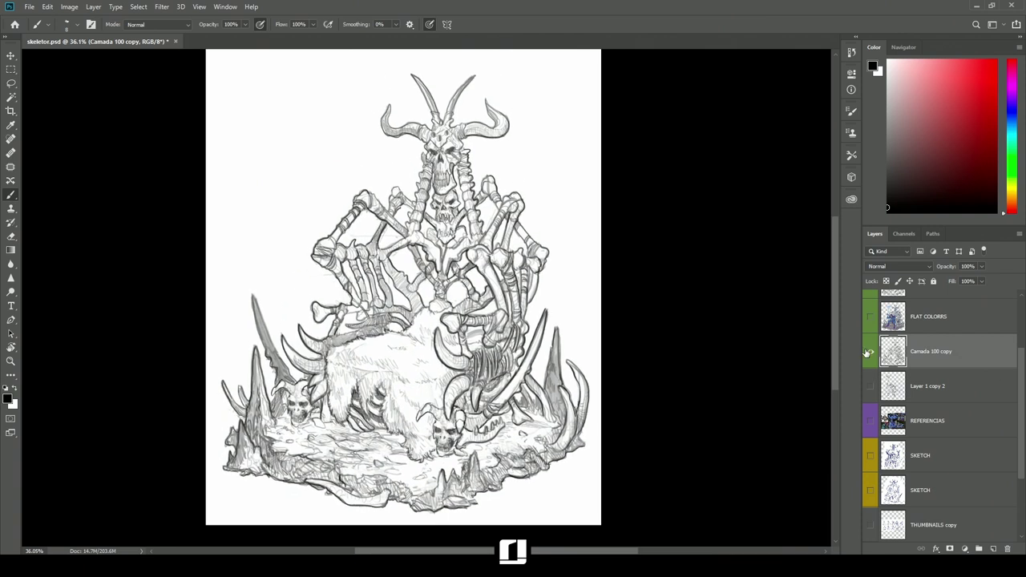
{"action": "scroll", "coordinate": [872, 354], "scroll_direction": "up", "scroll_amount": 3}
{"action": "left_click", "coordinate": [871, 376]}
{"action": "left_click", "coordinate": [871, 446]}
- Select the LINE layer and set its opacity to 100%
{"action": "left_click", "coordinate": [945, 348]}
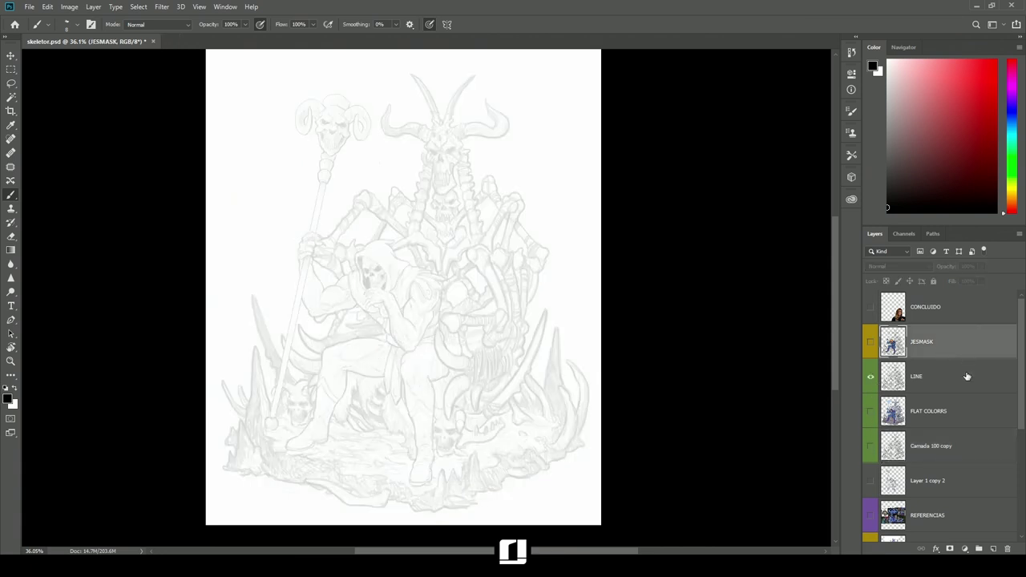
{"action": "left_click", "coordinate": [967, 377]}
{"action": "key", "text": "v"}
{"action": "key", "text": "0"}
{"action": "key", "text": "b"}
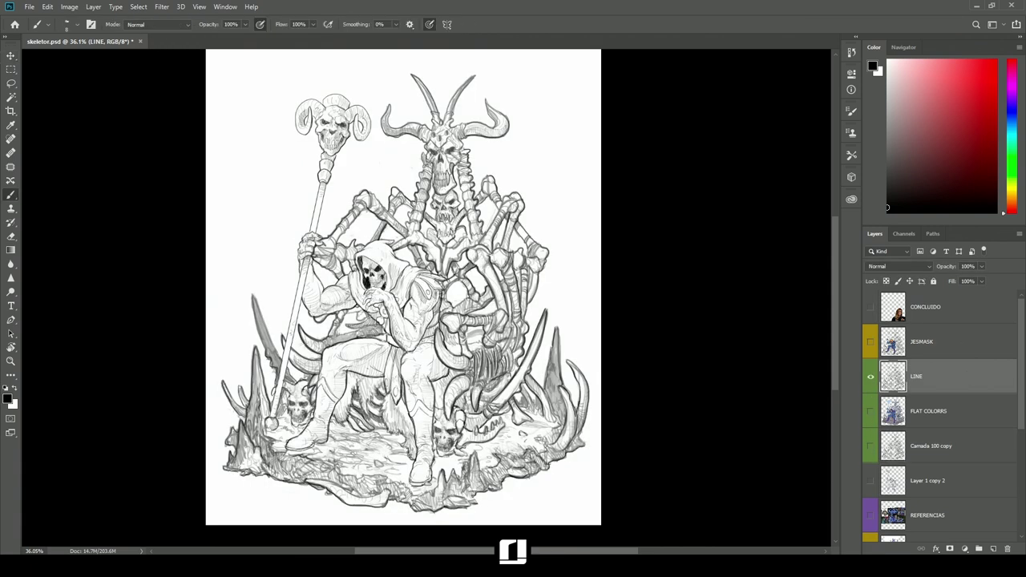
- Examine the long staff and the hand gripping it from upright and rotated canvas angles
{"action": "scroll", "coordinate": [297, 239], "scroll_direction": "up", "scroll_amount": 7}
{"action": "left_click_drag", "start_coordinate": [449, 321], "coordinate": [488, 227]}
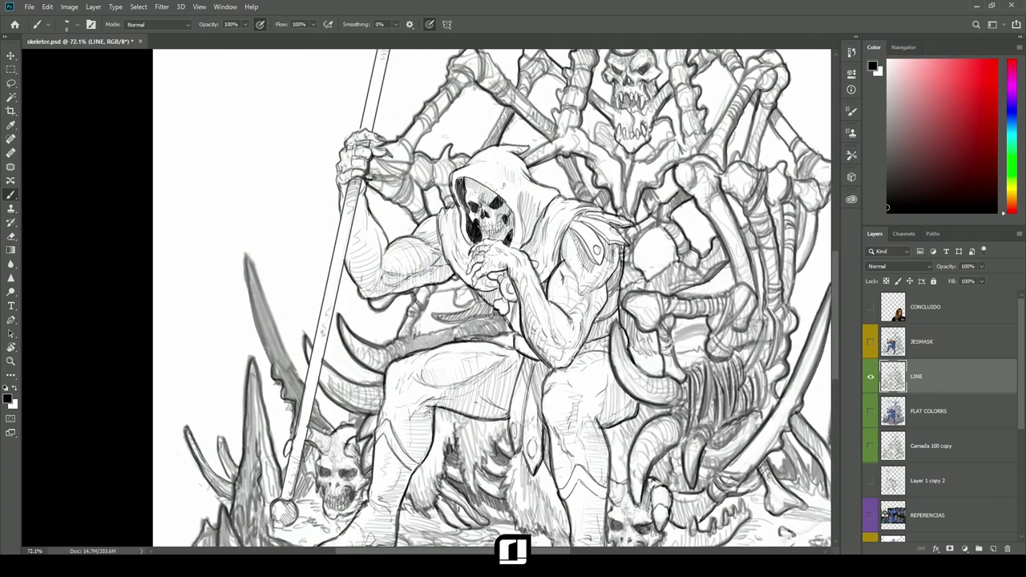
{"action": "left_click_drag", "start_coordinate": [362, 179], "coordinate": [316, 387]}
{"action": "left_click_drag", "start_coordinate": [358, 192], "coordinate": [327, 331]}
{"action": "key", "text": "r"}
{"action": "left_click_drag", "start_coordinate": [344, 266], "coordinate": [330, 310]}
{"action": "key", "text": "b"}
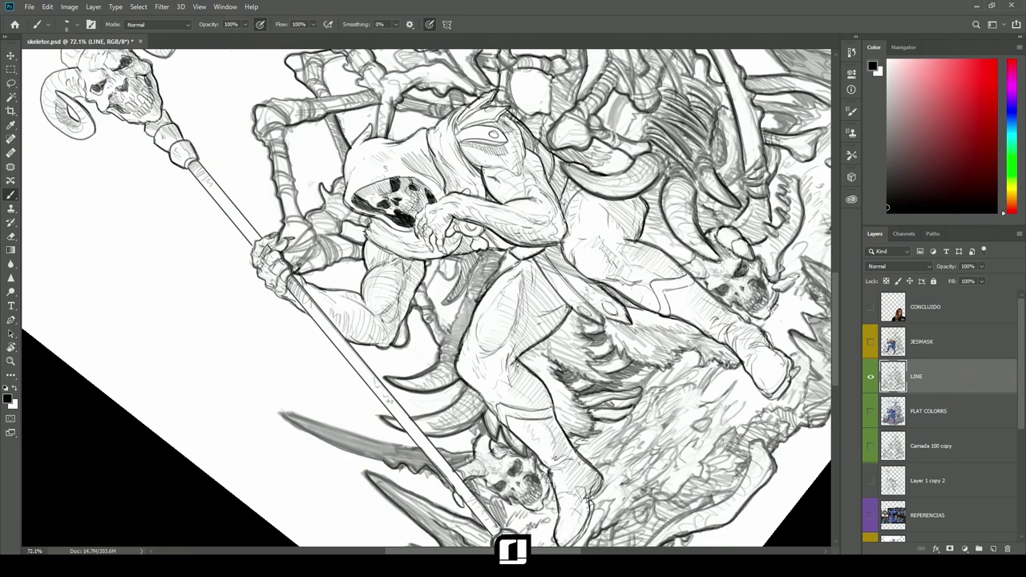
{"action": "key", "text": "r"}
{"action": "mouse_move", "coordinate": [331, 310]}
{"action": "left_mouse_down"}
{"action": "mouse_move", "coordinate": [347, 247]}
{"action": "mouse_move", "coordinate": [368, 227]}
{"action": "left_mouse_up"}
{"action": "key", "text": "b"}
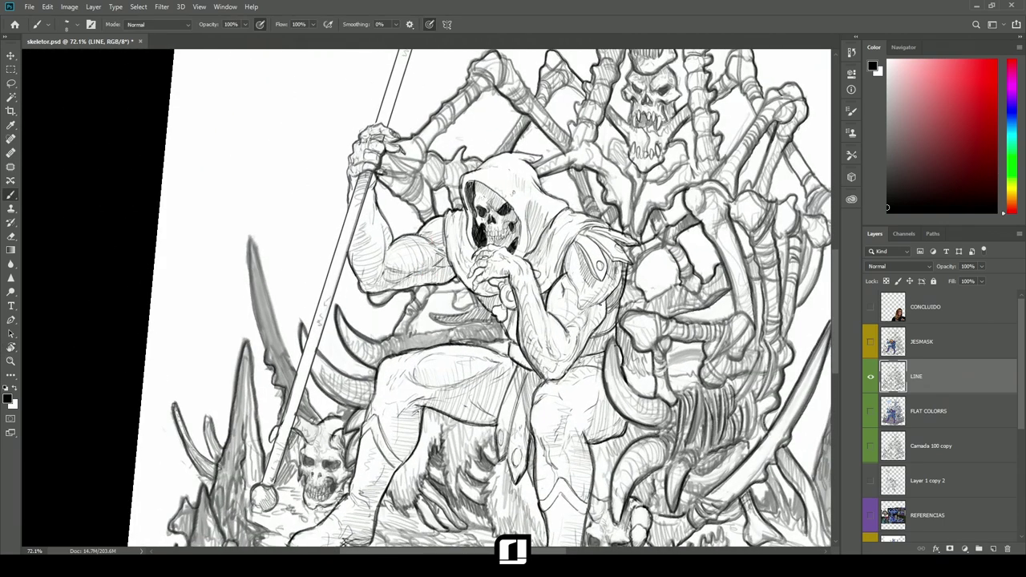
- Examine the seated figure's pose, arms and legs against the bone throne behind it
{"action": "key", "text": "r"}
{"action": "left_click_drag", "start_coordinate": [625, 271], "coordinate": [611, 369]}
{"action": "key", "text": "b"}
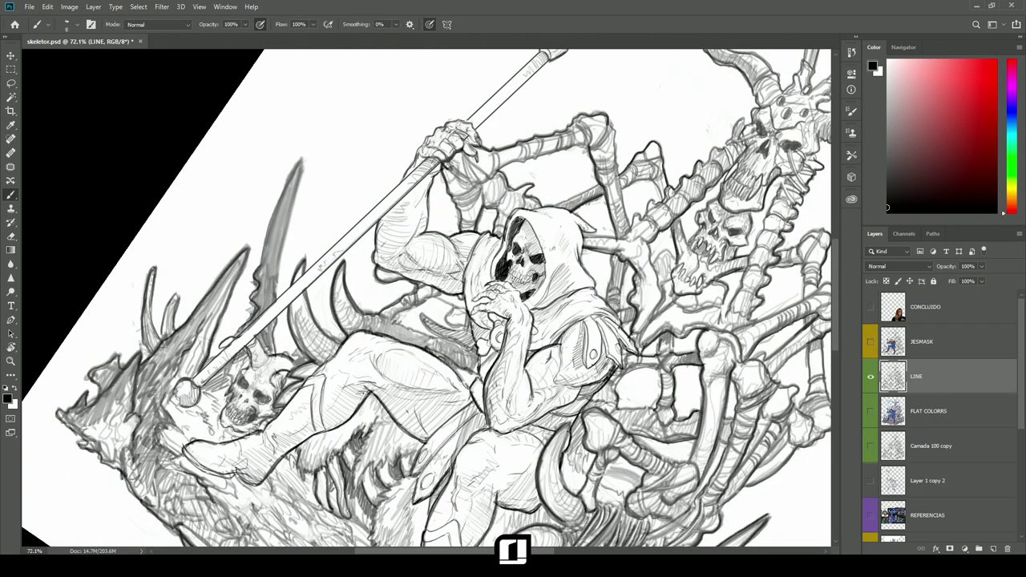
{"action": "key", "text": "r"}
{"action": "left_click_drag", "start_coordinate": [599, 323], "coordinate": [585, 208]}
{"action": "left_click_drag", "start_coordinate": [547, 331], "coordinate": [526, 270]}
{"action": "key", "text": "b"}
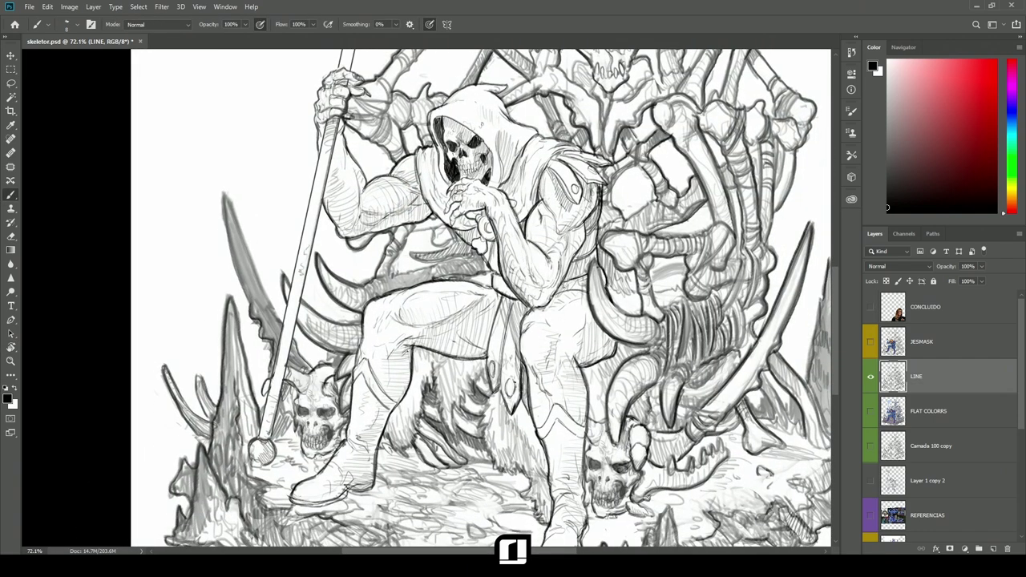
{"action": "left_click_drag", "start_coordinate": [533, 393], "coordinate": [555, 339]}
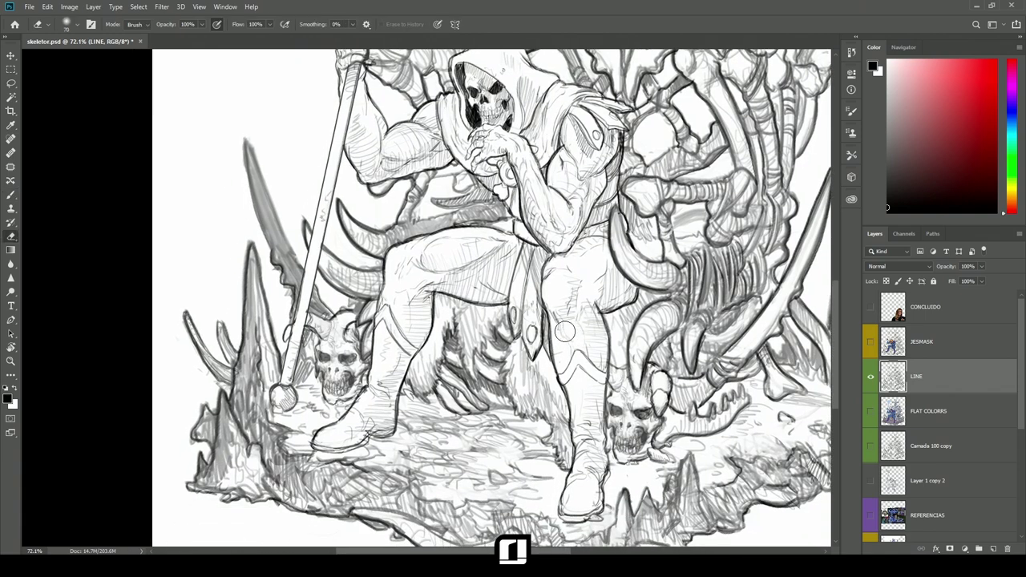
{"action": "left_click_drag", "start_coordinate": [622, 285], "coordinate": [560, 324]}
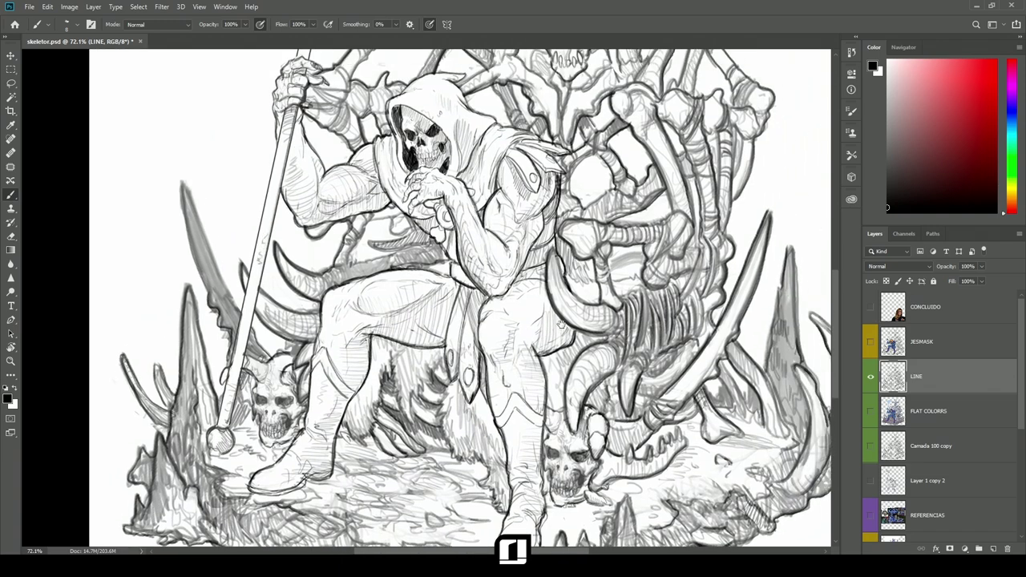
{"action": "left_click_drag", "start_coordinate": [574, 227], "coordinate": [514, 391]}
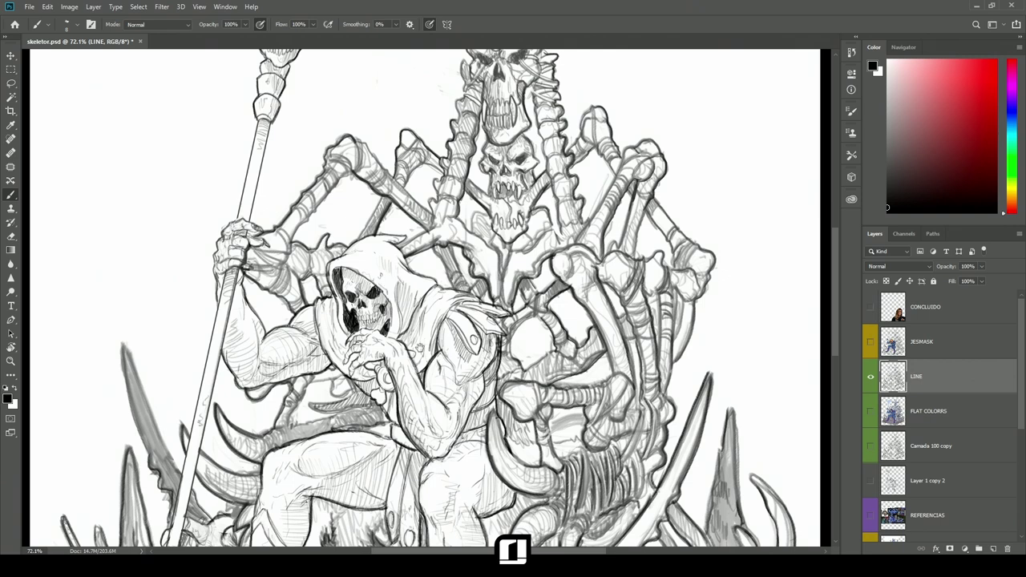
{"action": "left_click_drag", "start_coordinate": [404, 404], "coordinate": [441, 347]}
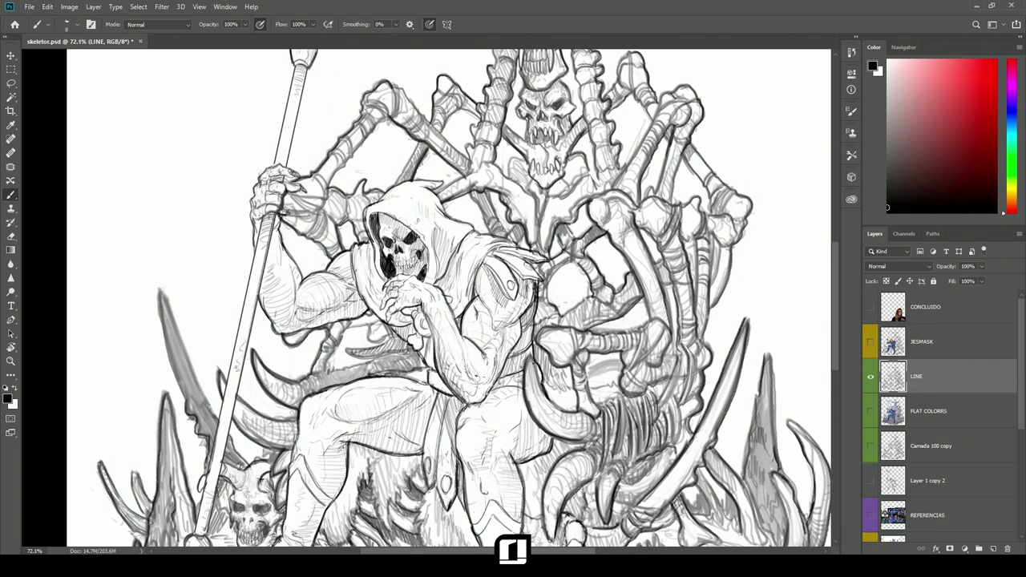
- Examine the figure's thighs and boots from several canvas angles, along with the complete line drawing
{"action": "left_click_drag", "start_coordinate": [394, 385], "coordinate": [463, 319]}
{"action": "key", "text": "r"}
{"action": "left_click_drag", "start_coordinate": [389, 364], "coordinate": [408, 371]}
{"action": "key", "text": "e"}
{"action": "left_click_drag", "start_coordinate": [566, 350], "coordinate": [568, 361]}
{"action": "key", "text": "b"}
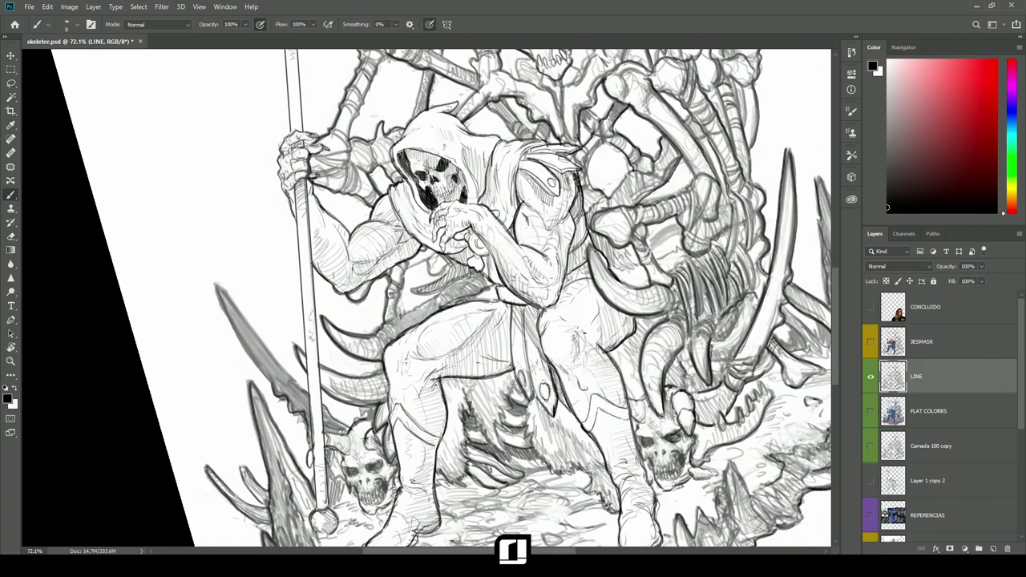
{"action": "key", "text": "r"}
{"action": "left_click_drag", "start_coordinate": [600, 303], "coordinate": [588, 358]}
{"action": "key", "text": "r"}
{"action": "mouse_move", "coordinate": [492, 160]}
{"action": "left_mouse_down"}
{"action": "mouse_move", "coordinate": [530, 186]}
{"action": "mouse_move", "coordinate": [564, 233]}
{"action": "left_mouse_up"}
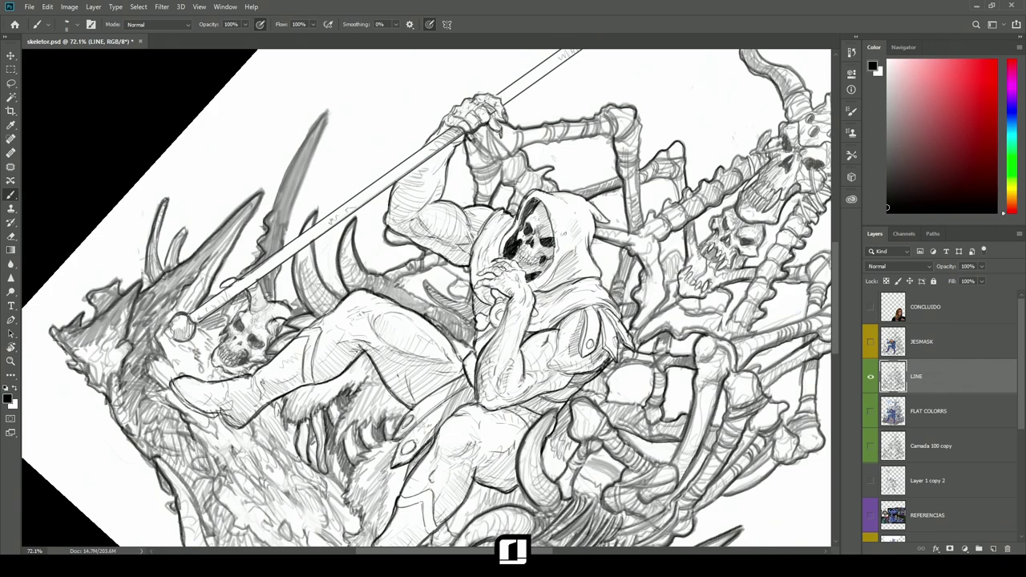
{"action": "mouse_move", "coordinate": [317, 350]}
{"action": "left_mouse_down"}
{"action": "mouse_move", "coordinate": [313, 382]}
{"action": "mouse_move", "coordinate": [323, 339]}
{"action": "mouse_move", "coordinate": [342, 432]}
{"action": "mouse_move", "coordinate": [379, 449]}
{"action": "left_mouse_up"}
{"action": "key", "text": "r"}
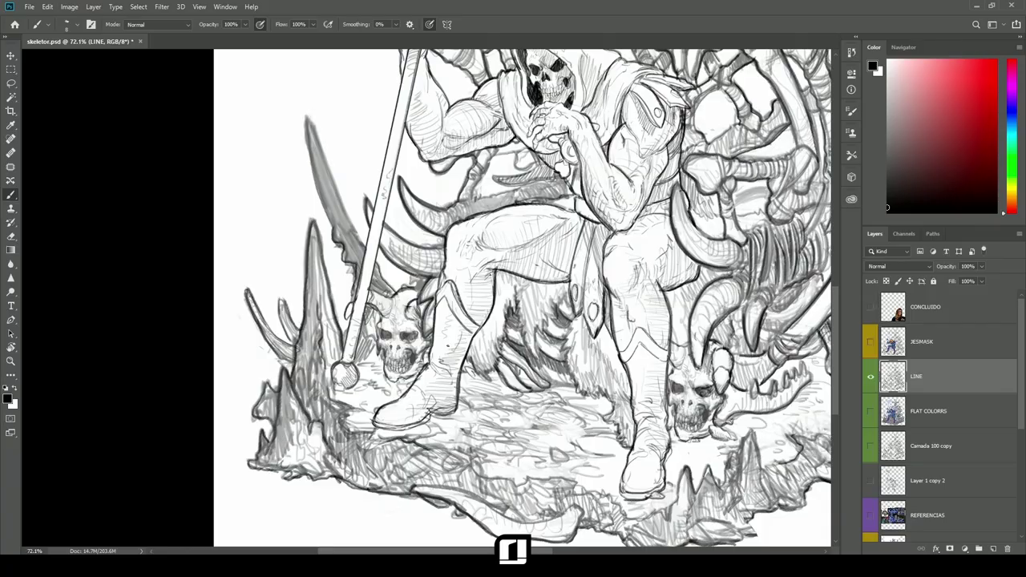
{"action": "left_click_drag", "start_coordinate": [665, 216], "coordinate": [603, 260]}
{"action": "left_click_drag", "start_coordinate": [613, 258], "coordinate": [570, 266]}
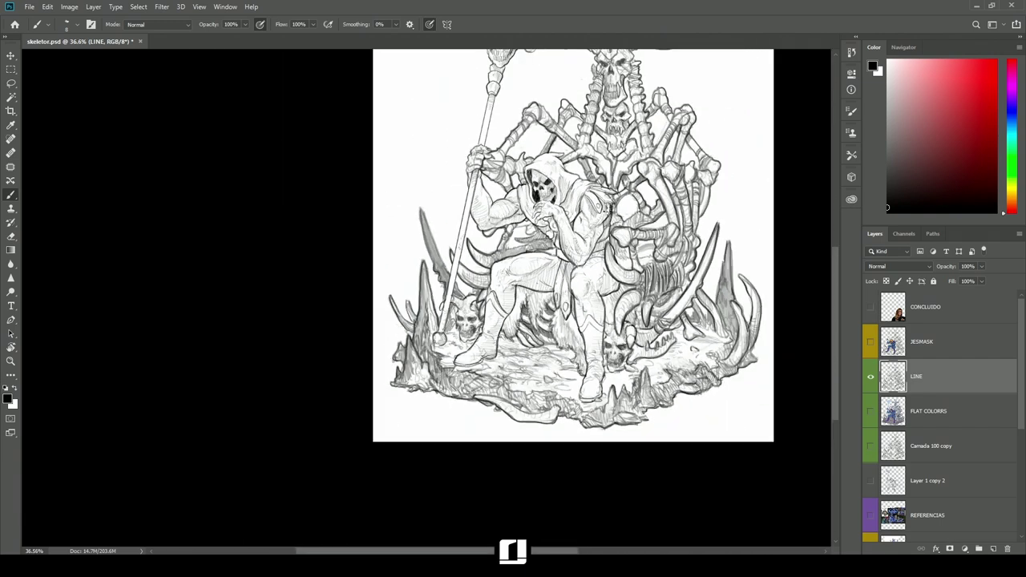
{"action": "scroll", "coordinate": [613, 218], "scroll_direction": "down", "scroll_amount": 1}
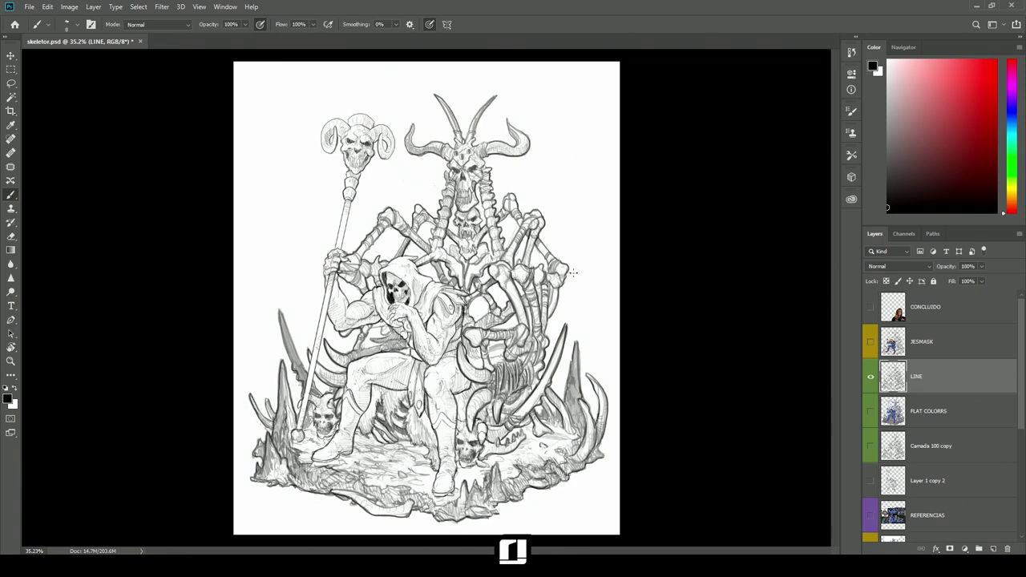
{"action": "scroll", "coordinate": [428, 328], "scroll_direction": "up", "scroll_amount": 2}
{"action": "scroll", "coordinate": [306, 341], "scroll_direction": "up", "scroll_amount": 3}
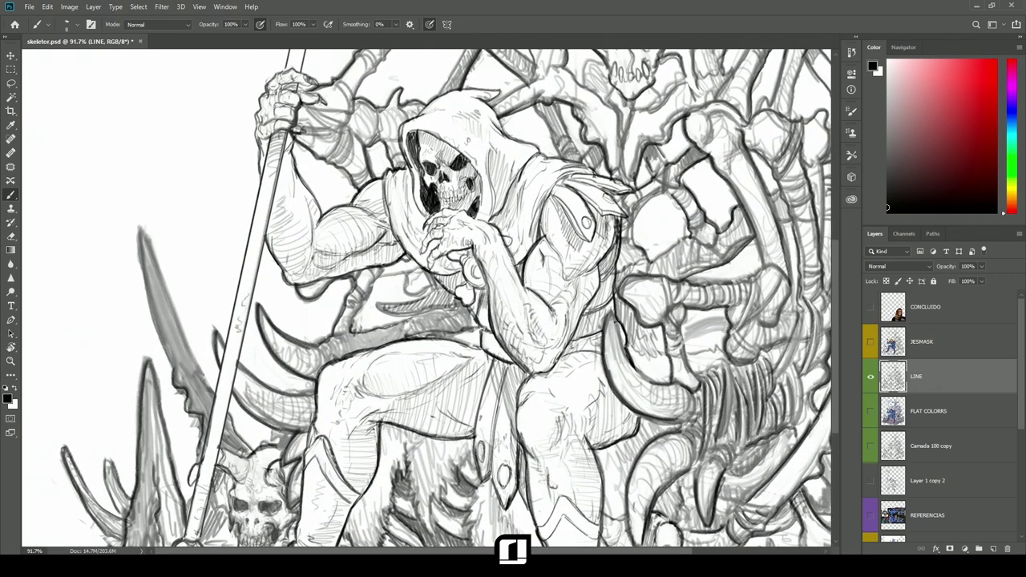
- Add short hatching strokes to the shaded side of the biceps on the arm holding the staff
{"action": "key", "text": "r"}
{"action": "mouse_move", "coordinate": [537, 278]}
{"action": "left_mouse_down"}
{"action": "mouse_move", "coordinate": [506, 218]}
{"action": "mouse_move", "coordinate": [473, 195]}
{"action": "left_mouse_up"}
{"action": "key", "text": "r"}
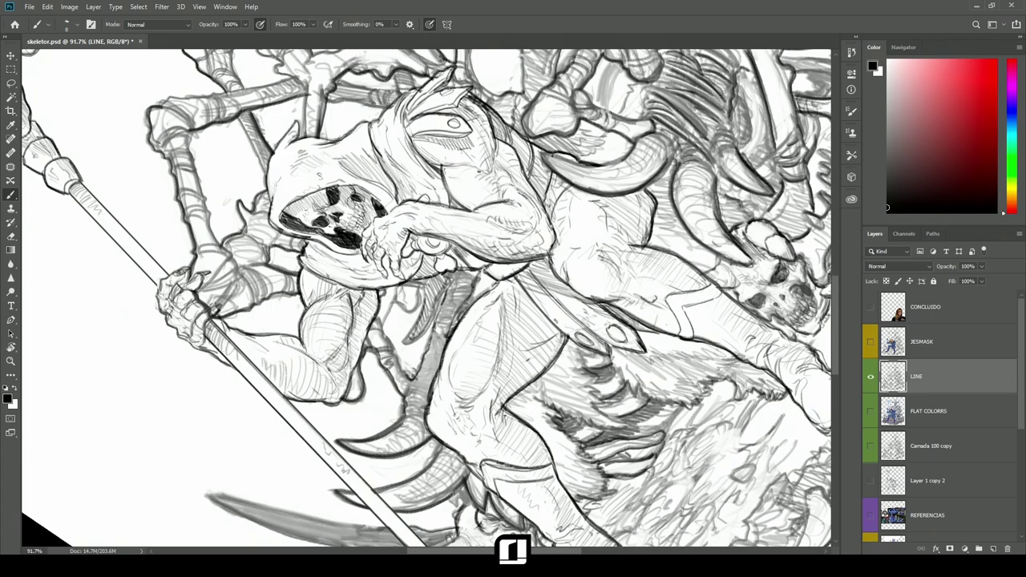
{"action": "key", "text": "r"}
{"action": "mouse_move", "coordinate": [521, 170]}
{"action": "left_mouse_down"}
{"action": "mouse_move", "coordinate": [563, 380]}
{"action": "mouse_move", "coordinate": [487, 446]}
{"action": "left_mouse_up"}
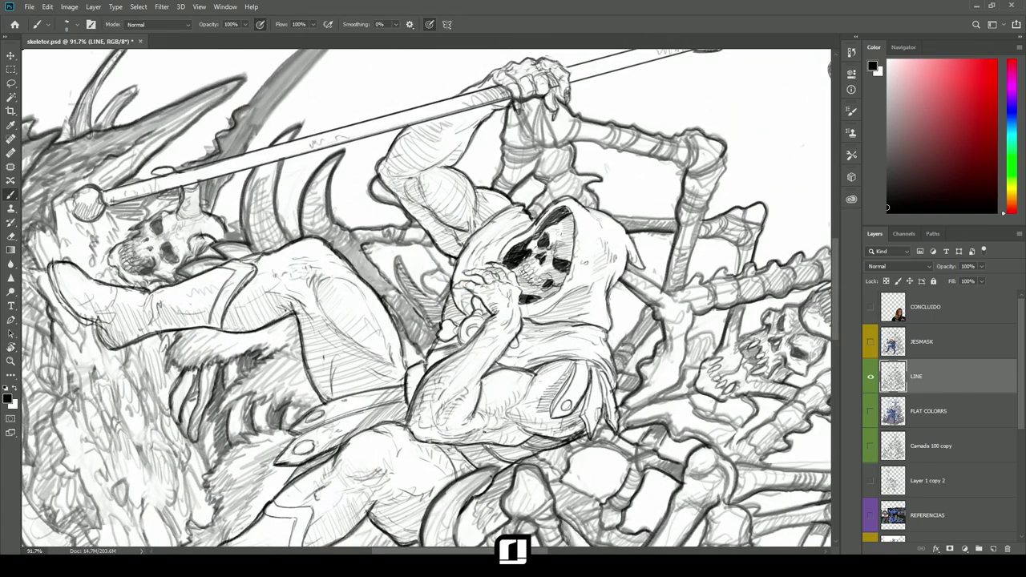
{"action": "left_click_drag", "start_coordinate": [420, 274], "coordinate": [525, 206]}
{"action": "key", "text": "r"}
{"action": "mouse_move", "coordinate": [376, 218]}
{"action": "left_mouse_down"}
{"action": "mouse_move", "coordinate": [337, 324]}
{"action": "mouse_move", "coordinate": [343, 337]}
{"action": "left_mouse_up"}
{"action": "left_click_drag", "start_coordinate": [246, 272], "coordinate": [431, 396]}
{"action": "mouse_move", "coordinate": [430, 396]}
{"action": "left_mouse_down"}
{"action": "mouse_move", "coordinate": [502, 360]}
{"action": "mouse_move", "coordinate": [523, 320]}
{"action": "left_mouse_up"}
{"action": "key", "text": "e"}
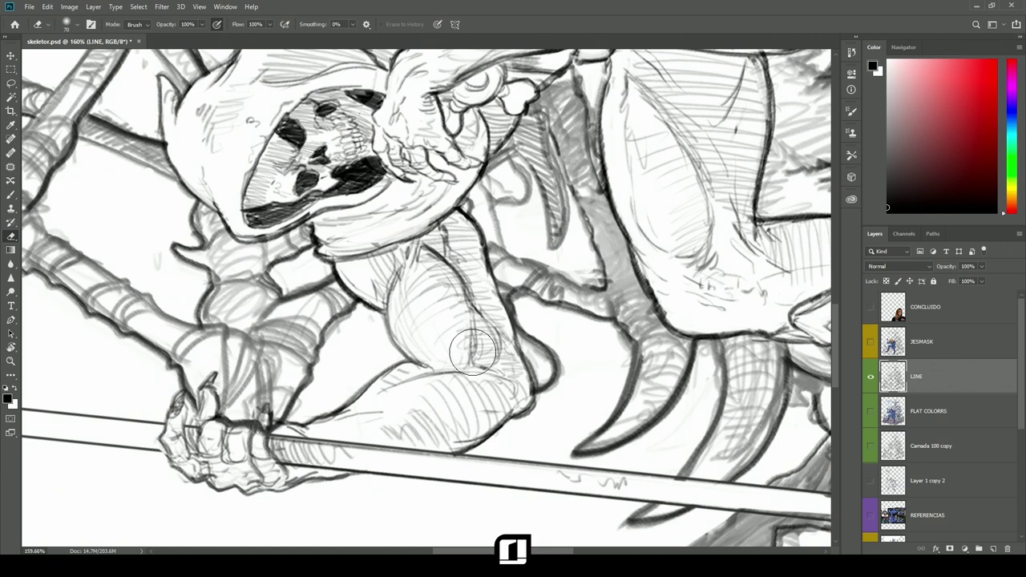
{"action": "key", "text": "b"}
{"action": "left_click_drag", "start_coordinate": [470, 328], "coordinate": [474, 348]}
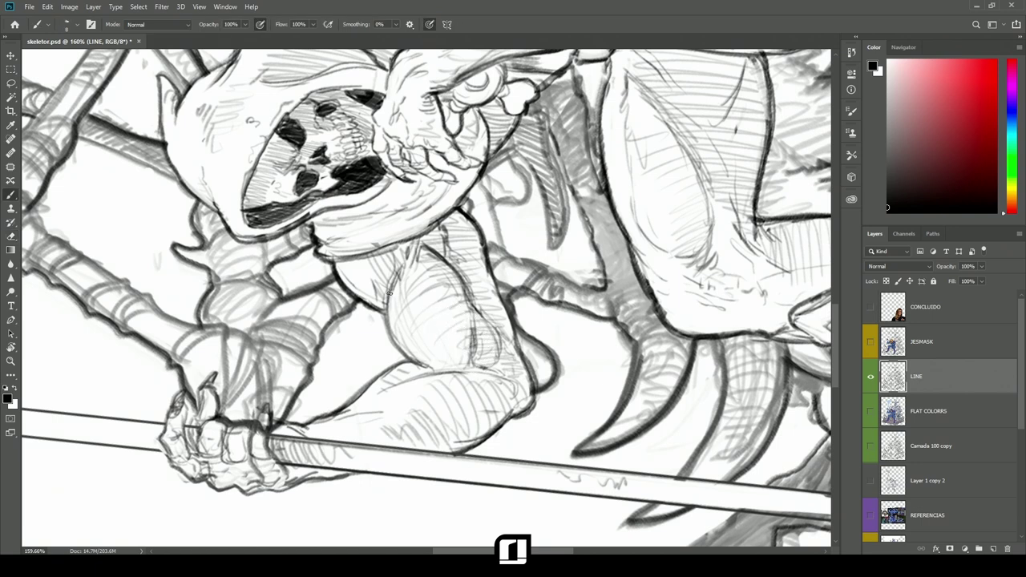
- Sketch a curved guide with arrowheads around the raised arm's biceps, and undo it
{"action": "mouse_move", "coordinate": [394, 277]}
{"action": "left_mouse_down"}
{"action": "mouse_move", "coordinate": [403, 321]}
{"action": "mouse_move", "coordinate": [446, 364]}
{"action": "mouse_move", "coordinate": [433, 351]}
{"action": "mouse_move", "coordinate": [396, 347]}
{"action": "mouse_move", "coordinate": [408, 302]}
{"action": "mouse_move", "coordinate": [446, 282]}
{"action": "left_mouse_up"}
{"action": "mouse_move", "coordinate": [441, 354]}
{"action": "left_mouse_down"}
{"action": "mouse_move", "coordinate": [399, 318]}
{"action": "mouse_move", "coordinate": [392, 274]}
{"action": "left_mouse_up"}
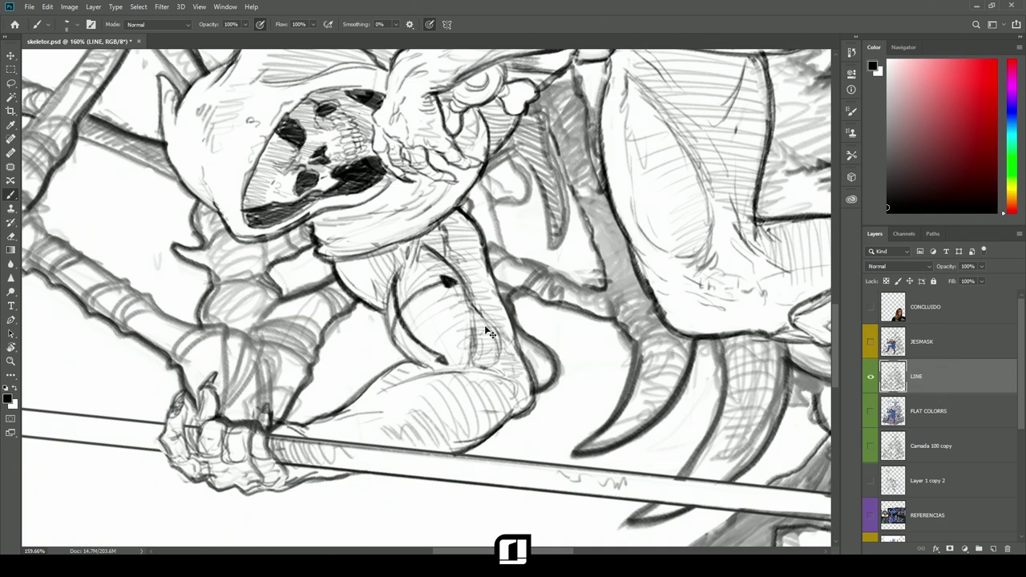
{"action": "key", "text": "ctrl+z"}
{"action": "key", "text": "ctrl+shift+z"}
{"action": "key", "text": "ctrl+z"}
{"action": "key", "text": "ctrl+z"}
{"action": "key", "text": "ctrl+z"}
{"action": "key", "text": "ctrl+z"}
{"action": "key", "text": "ctrl+z"}
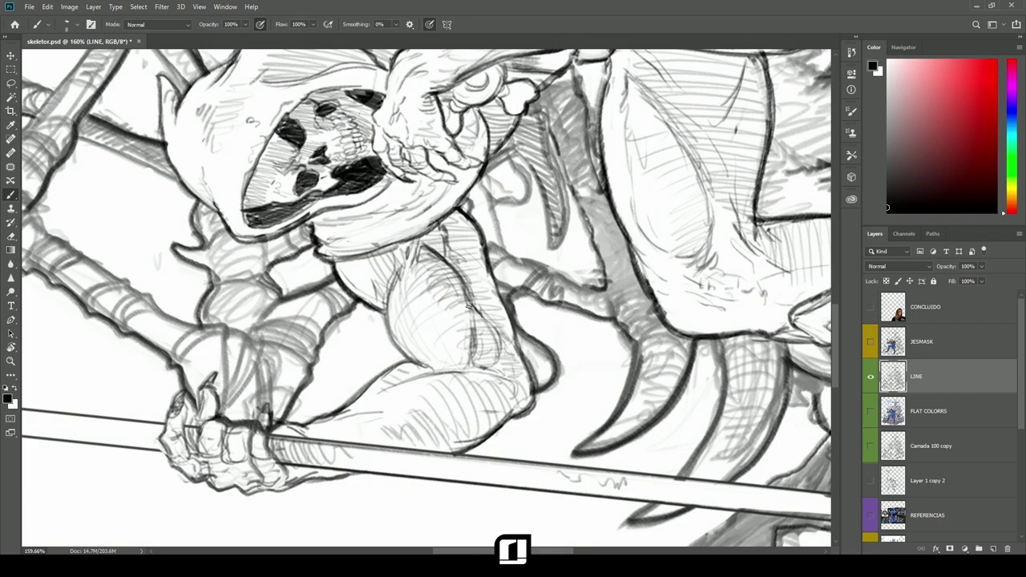
- Reduce the eraser size and clean up the lines around the hood's opening
{"action": "key", "text": "r"}
{"action": "mouse_move", "coordinate": [458, 325]}
{"action": "left_mouse_down"}
{"action": "mouse_move", "coordinate": [486, 213]}
{"action": "mouse_move", "coordinate": [496, 215]}
{"action": "mouse_move", "coordinate": [514, 234]}
{"action": "mouse_move", "coordinate": [528, 232]}
{"action": "mouse_move", "coordinate": [536, 253]}
{"action": "mouse_move", "coordinate": [498, 349]}
{"action": "left_mouse_up"}
{"action": "key", "text": "b"}
{"action": "key", "text": "r"}
{"action": "mouse_move", "coordinate": [574, 239]}
{"action": "left_mouse_down"}
{"action": "mouse_move", "coordinate": [592, 295]}
{"action": "mouse_move", "coordinate": [575, 340]}
{"action": "left_mouse_up"}
{"action": "key", "text": "e"}
{"action": "key", "text": "["}
{"action": "key", "text": "["}
{"action": "key", "text": "["}
{"action": "key", "text": "["}
{"action": "key", "text": "["}
{"action": "key", "text": "["}
{"action": "key", "text": "["}
{"action": "key", "text": "["}
{"action": "key", "text": "["}
{"action": "key", "text": "["}
{"action": "key", "text": "["}
{"action": "key", "text": "["}
{"action": "mouse_move", "coordinate": [557, 382]}
{"action": "left_mouse_down"}
{"action": "mouse_move", "coordinate": [567, 319]}
{"action": "mouse_move", "coordinate": [526, 244]}
{"action": "mouse_move", "coordinate": [501, 225]}
{"action": "left_mouse_up"}
- Redraw the inner edge of the hood and darken the shading beside the skull face
{"action": "key", "text": "b"}
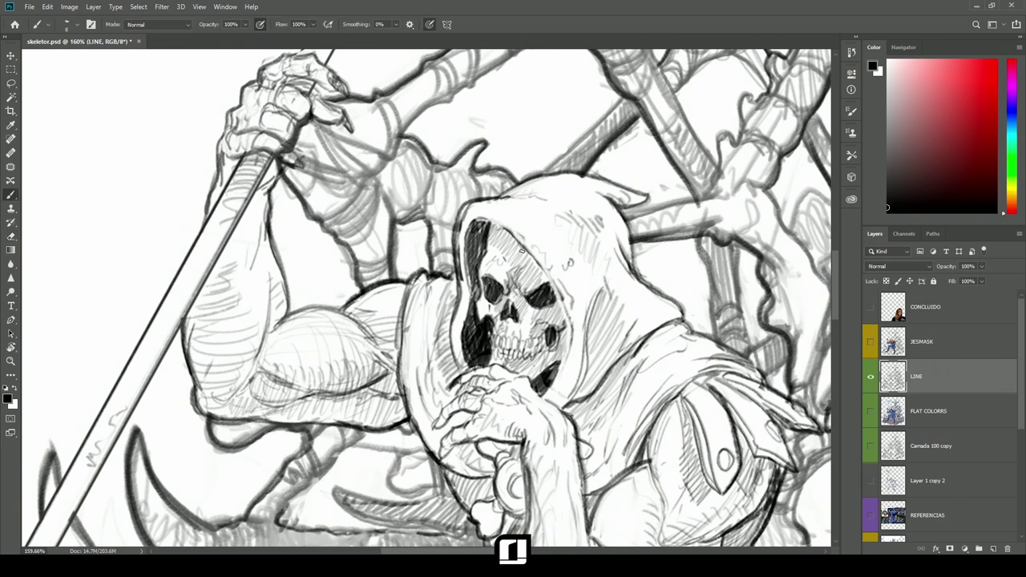
{"action": "mouse_move", "coordinate": [534, 257]}
{"action": "left_mouse_down"}
{"action": "mouse_move", "coordinate": [557, 287]}
{"action": "mouse_move", "coordinate": [569, 338]}
{"action": "mouse_move", "coordinate": [552, 391]}
{"action": "left_mouse_up"}
{"action": "mouse_move", "coordinate": [560, 356]}
{"action": "left_mouse_down"}
{"action": "mouse_move", "coordinate": [548, 389]}
{"action": "mouse_move", "coordinate": [564, 323]}
{"action": "left_mouse_up"}
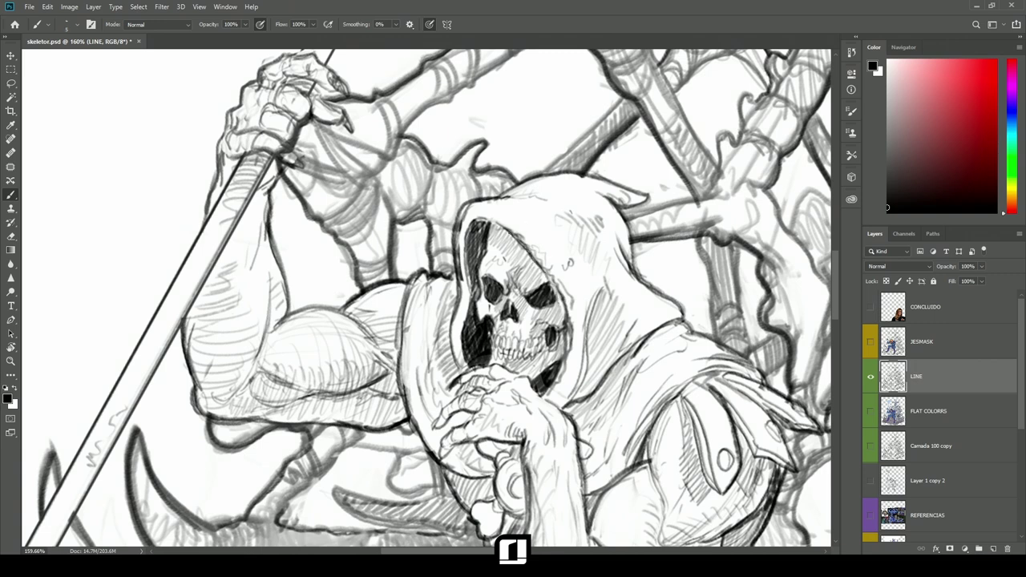
{"action": "left_click_drag", "start_coordinate": [468, 216], "coordinate": [474, 210]}
- Reinforce the contours where the raised arm's biceps and forearm meet at the elbow
{"action": "key", "text": "r"}
{"action": "left_click_drag", "start_coordinate": [390, 339], "coordinate": [401, 349]}
{"action": "key", "text": "b"}
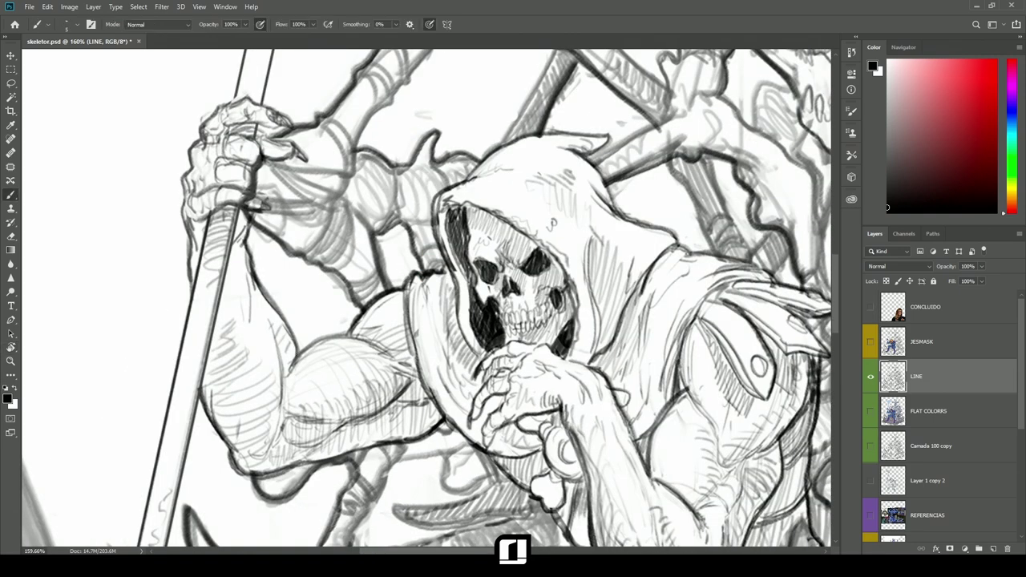
{"action": "left_click_drag", "start_coordinate": [295, 364], "coordinate": [375, 332]}
{"action": "left_click_drag", "start_coordinate": [295, 360], "coordinate": [260, 295]}
{"action": "key", "text": "r"}
{"action": "mouse_move", "coordinate": [242, 215]}
{"action": "left_mouse_down"}
{"action": "mouse_move", "coordinate": [225, 282]}
{"action": "mouse_move", "coordinate": [244, 351]}
{"action": "left_mouse_up"}
{"action": "key", "text": "b"}
- Examine the refined hooded figure and the surrounding throne at different zoom levels and canvas angles
{"action": "key", "text": "r"}
{"action": "left_click_drag", "start_coordinate": [563, 235], "coordinate": [575, 384]}
{"action": "key", "text": "b"}
{"action": "left_click_drag", "start_coordinate": [566, 273], "coordinate": [497, 276]}
{"action": "key", "text": "r"}
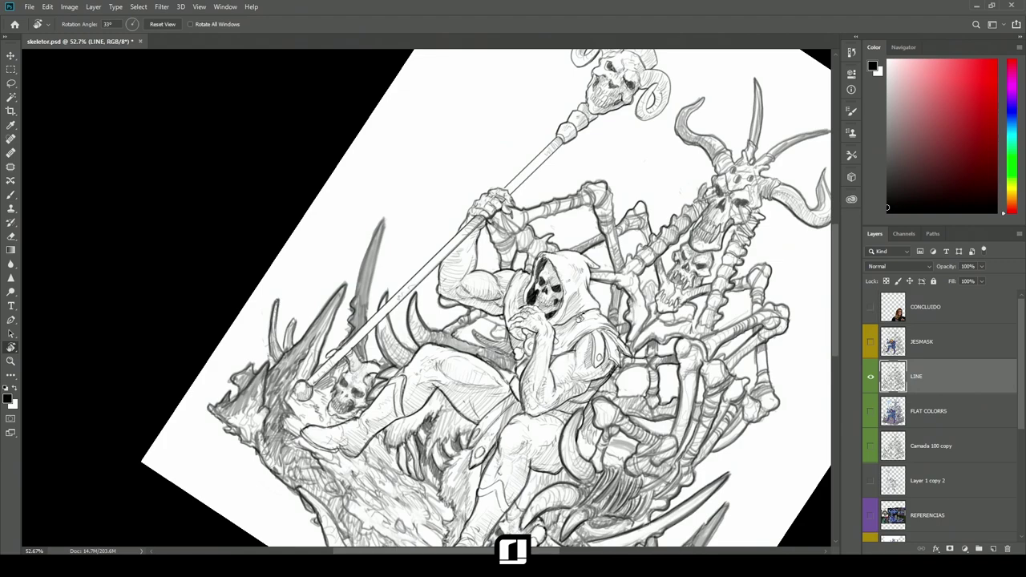
{"action": "left_click_drag", "start_coordinate": [623, 329], "coordinate": [638, 247]}
{"action": "left_click_drag", "start_coordinate": [541, 296], "coordinate": [496, 250]}
{"action": "left_click_drag", "start_coordinate": [578, 247], "coordinate": [593, 216]}
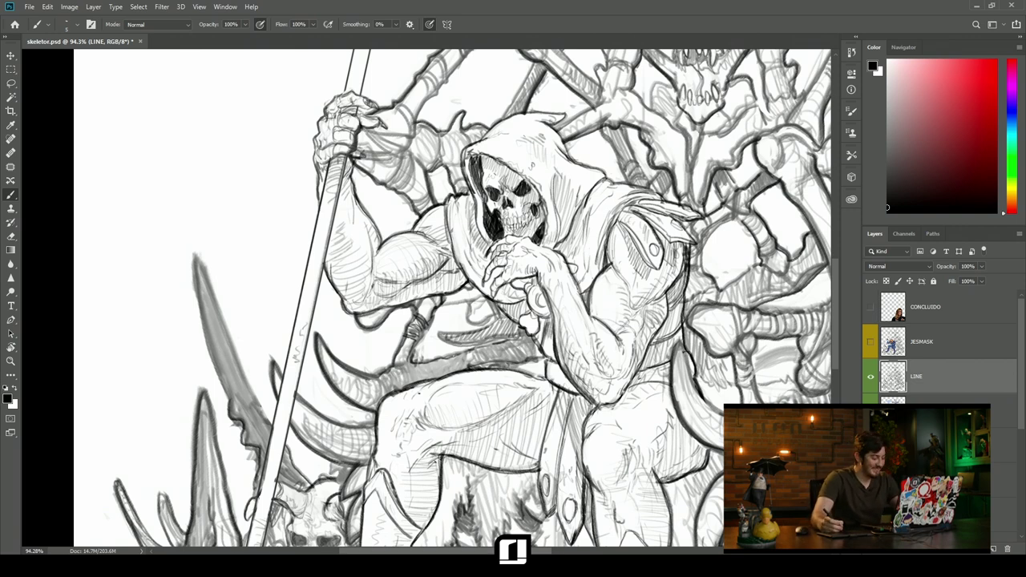
{"action": "key", "text": "e"}
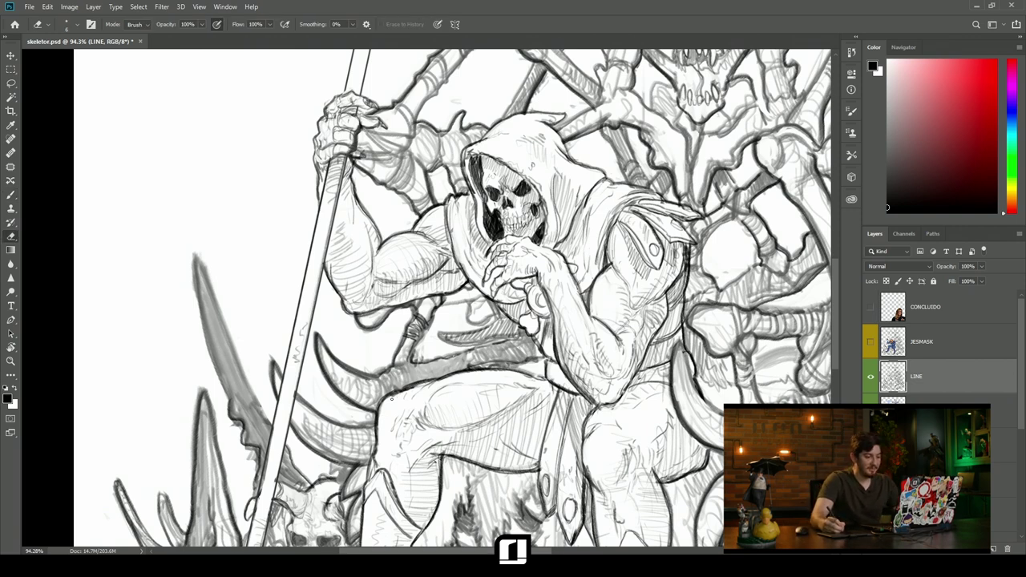
{"action": "key", "text": "b"}
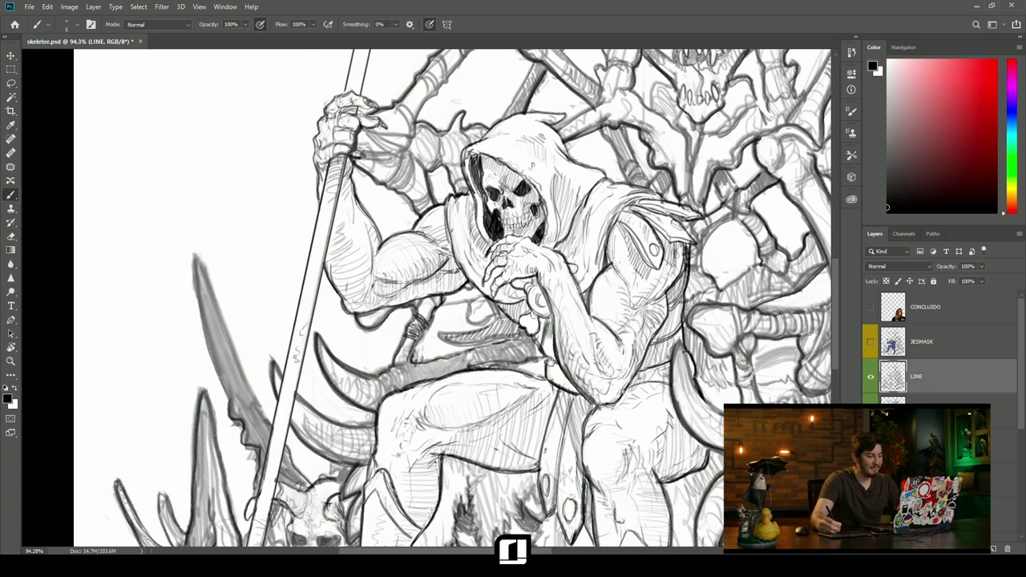
- Examine the seated figure, the throne and the rocky base at different canvas angles and zoom levels
{"action": "left_click_drag", "start_coordinate": [553, 368], "coordinate": [516, 322]}
{"action": "key", "text": "e"}
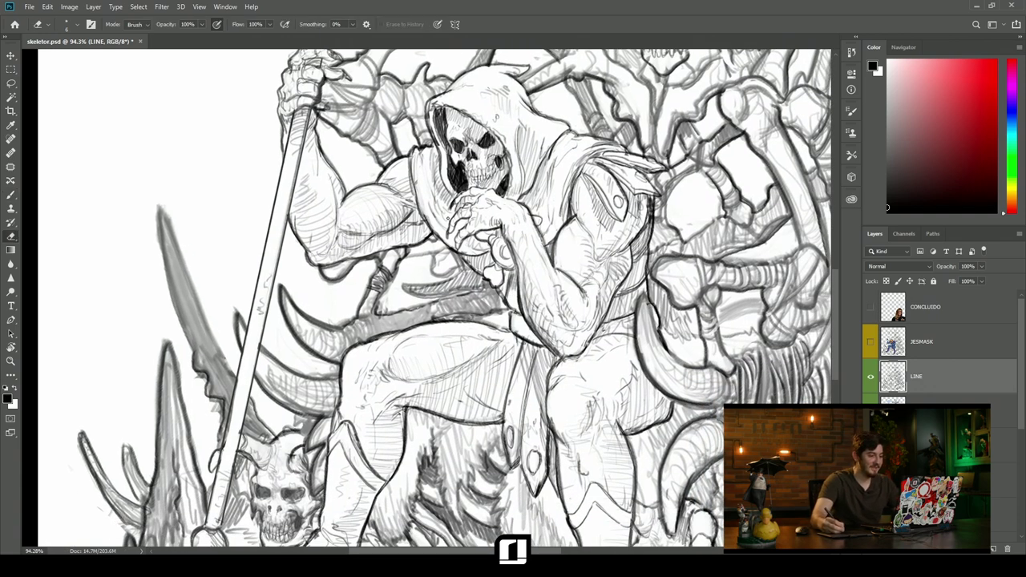
{"action": "key", "text": "b"}
{"action": "key", "text": "r"}
{"action": "left_click_drag", "start_coordinate": [480, 215], "coordinate": [489, 223]}
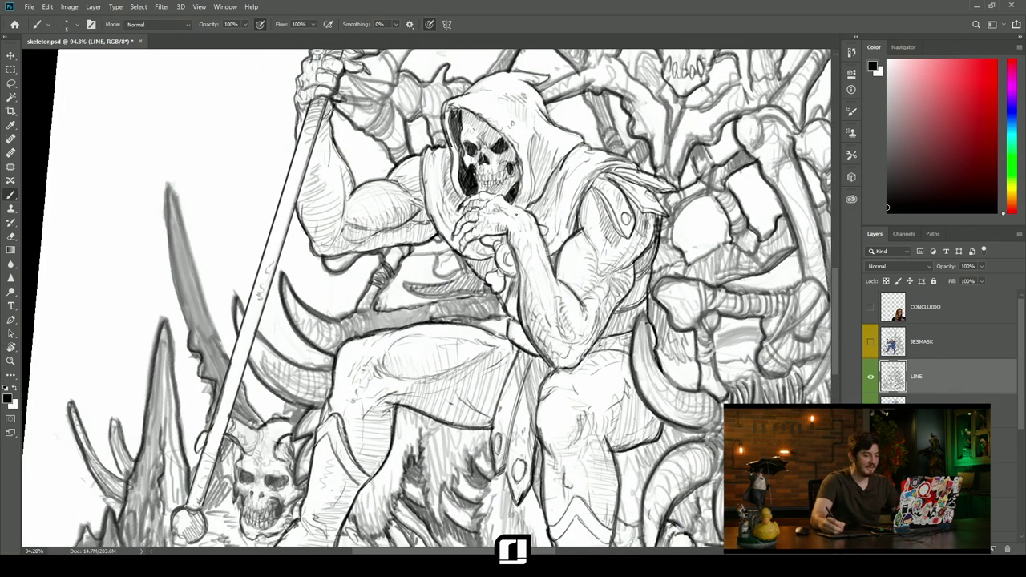
{"action": "left_click_drag", "start_coordinate": [459, 298], "coordinate": [488, 234]}
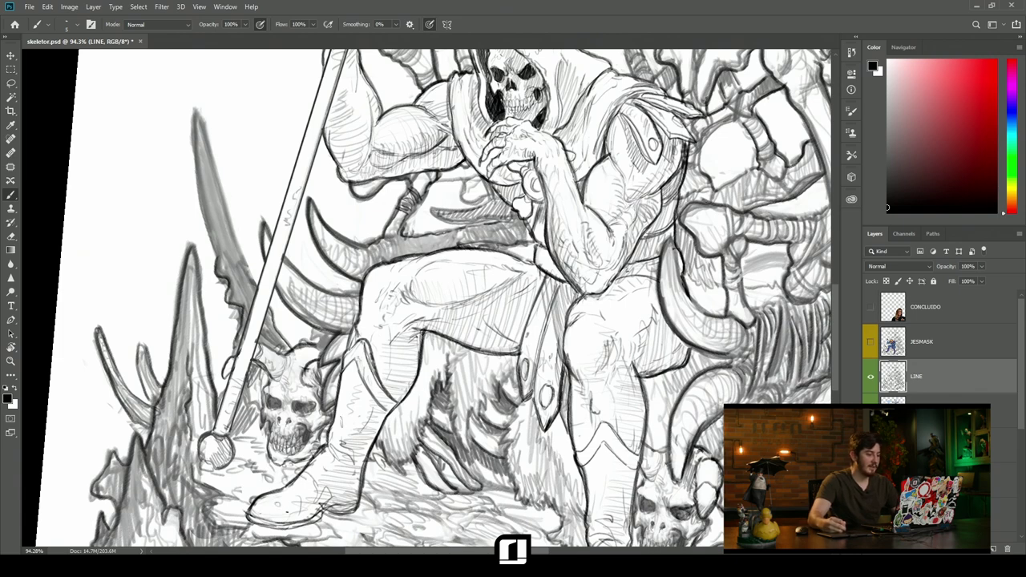
{"action": "key", "text": "ctrl+0"}
{"action": "key", "text": "t"}
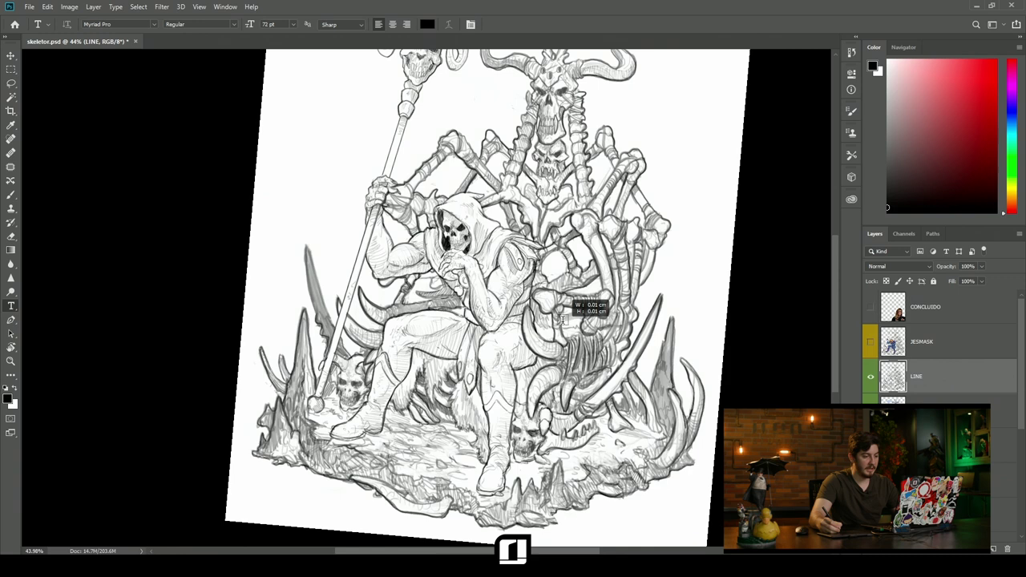
{"action": "left_click", "coordinate": [954, 376]}
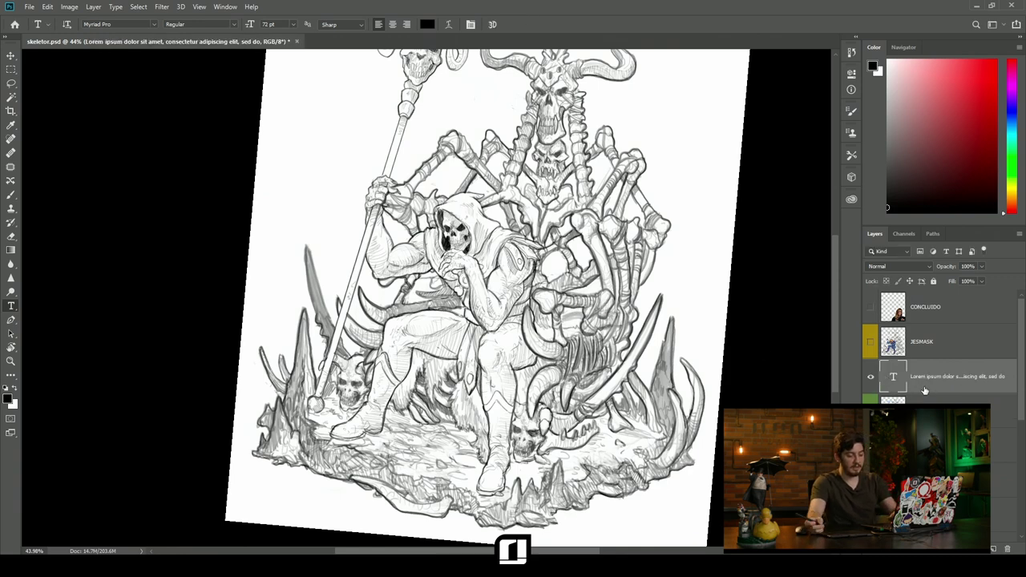
{"action": "key", "text": "Delete"}
- Straighten the canvas and touch up the line work around the figure's waist and hanging sash
{"action": "key", "text": "r"}
{"action": "left_click_drag", "start_coordinate": [555, 300], "coordinate": [549, 282]}
{"action": "key", "text": "b"}
{"action": "left_click_drag", "start_coordinate": [461, 345], "coordinate": [535, 345]}
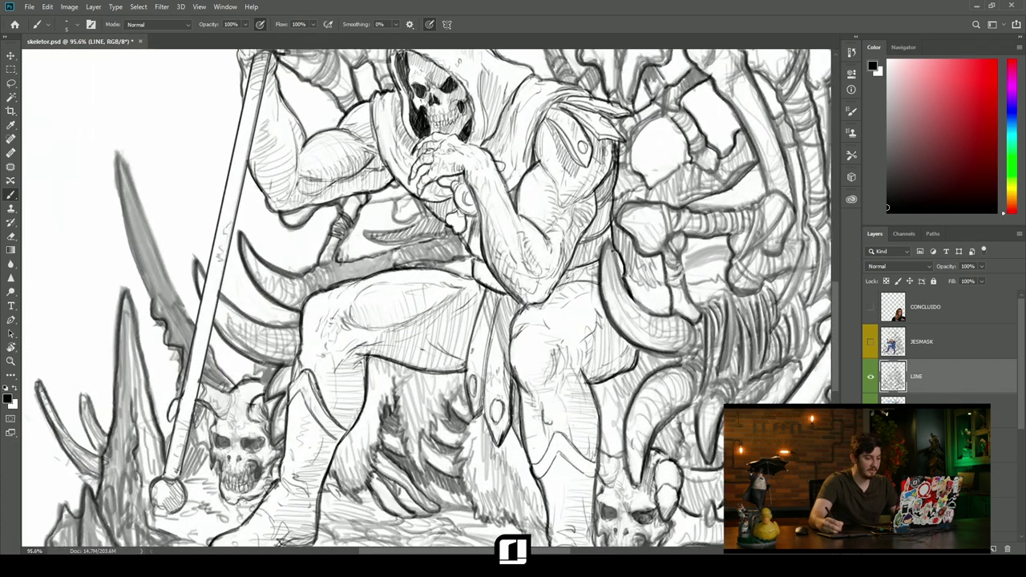
{"action": "left_click_drag", "start_coordinate": [498, 297], "coordinate": [481, 351]}
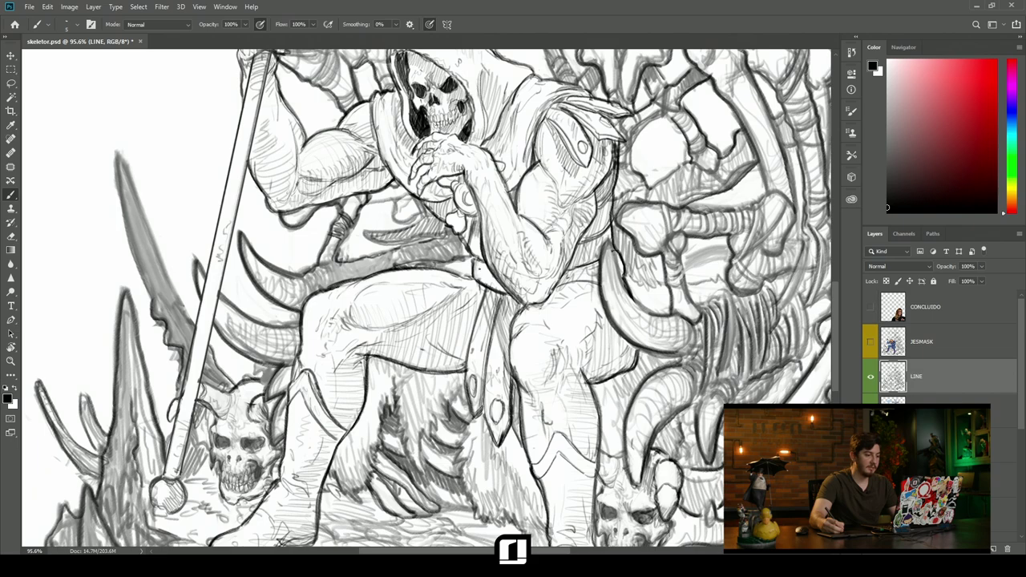
{"action": "scroll", "coordinate": [528, 278], "scroll_direction": "down", "scroll_amount": 5}
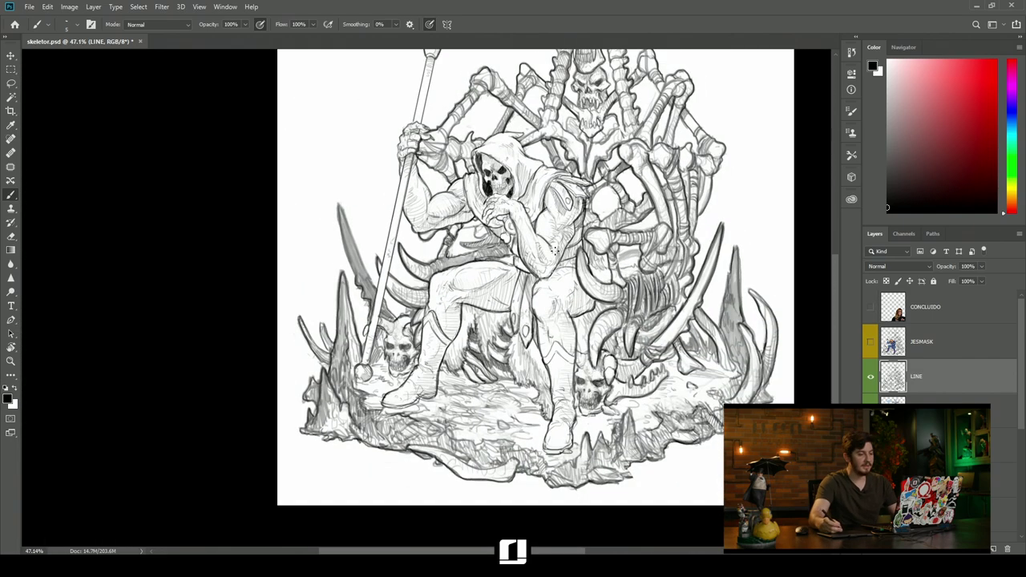
- Add line and hatching detail to the rocky ground around the throne
{"action": "left_click_drag", "start_coordinate": [546, 376], "coordinate": [469, 387]}
{"action": "key", "text": "r"}
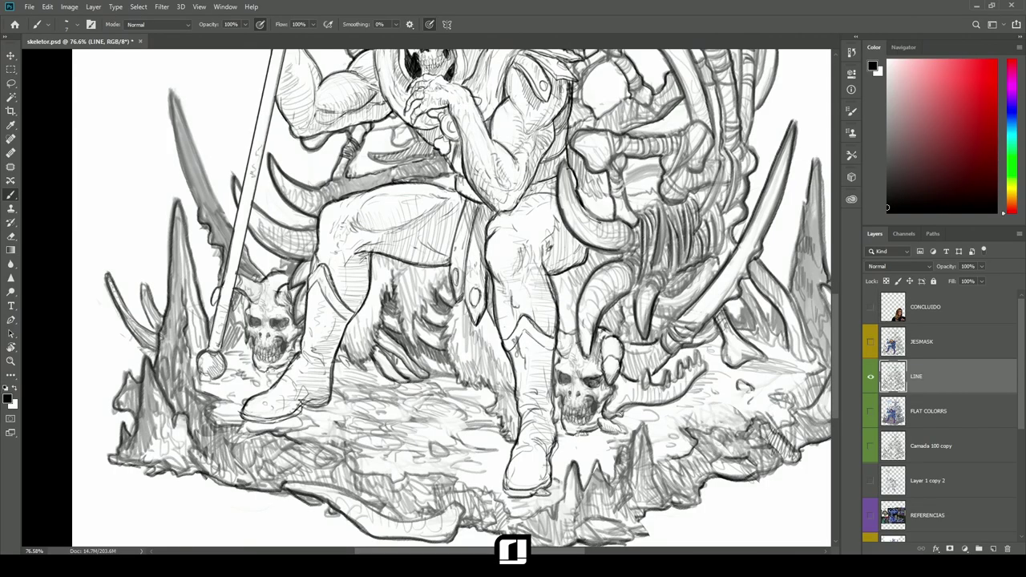
{"action": "left_click_drag", "start_coordinate": [679, 226], "coordinate": [709, 292]}
{"action": "scroll", "coordinate": [709, 293], "scroll_direction": "down", "scroll_amount": 3}
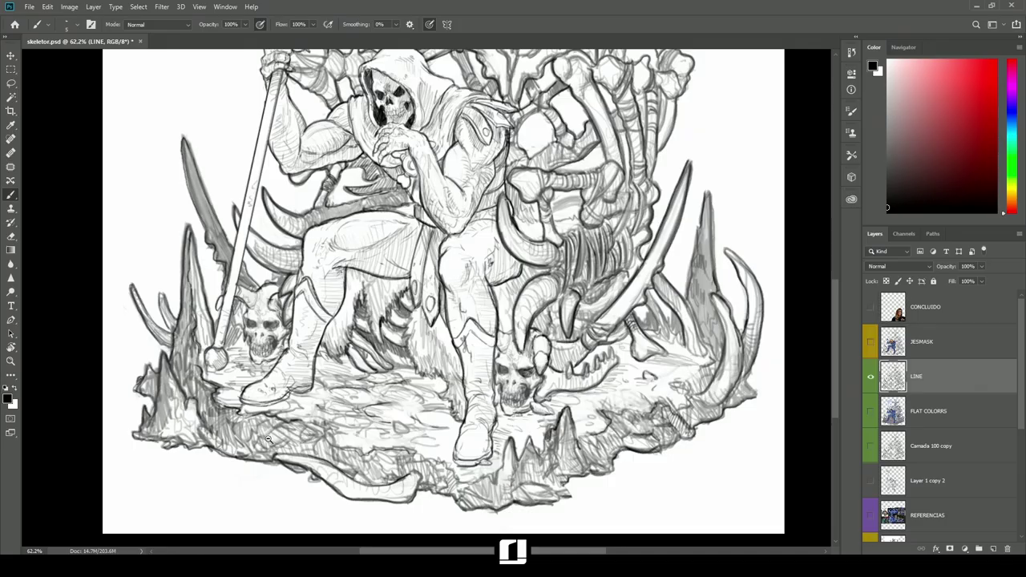
- Reinforce the outer contour of the rocky base with a size 10 brush, undoing the unwanted strokes
{"action": "scroll", "coordinate": [448, 296], "scroll_direction": "down", "scroll_amount": 3}
{"action": "mouse_move", "coordinate": [124, 460]}
{"action": "left_mouse_down"}
{"action": "mouse_move", "coordinate": [568, 530]}
{"action": "mouse_move", "coordinate": [675, 517]}
{"action": "left_mouse_up"}
{"action": "key", "text": "ctrl+z"}
{"action": "left_click_drag", "start_coordinate": [677, 406], "coordinate": [620, 414]}
{"action": "scroll", "coordinate": [622, 409], "scroll_direction": "down", "scroll_amount": 3}
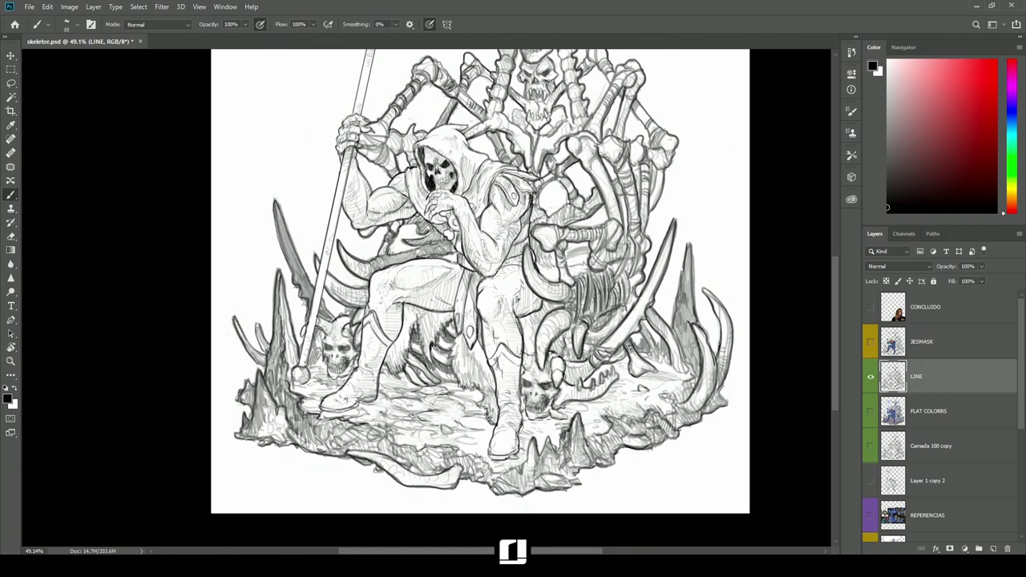
{"action": "key", "text": "ctrl+z"}
{"action": "left_click_drag", "start_coordinate": [720, 351], "coordinate": [717, 320]}
{"action": "key", "text": "ctrl+z"}
- Draw small stones on the rocky floor beside the jawbone and between the figure's boots
{"action": "left_click_drag", "start_coordinate": [595, 430], "coordinate": [666, 430]}
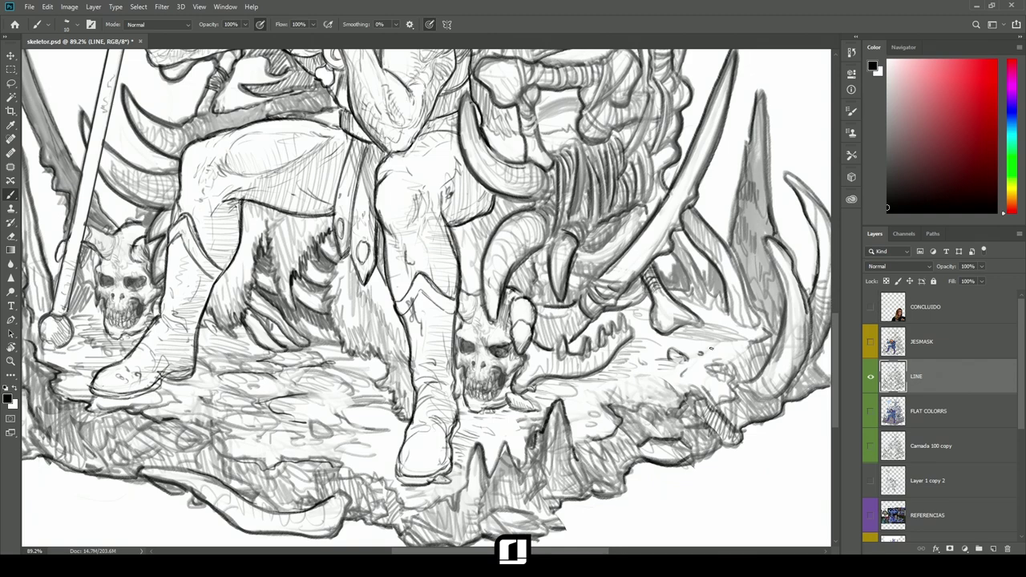
{"action": "scroll", "coordinate": [625, 377], "scroll_direction": "down", "scroll_amount": 2}
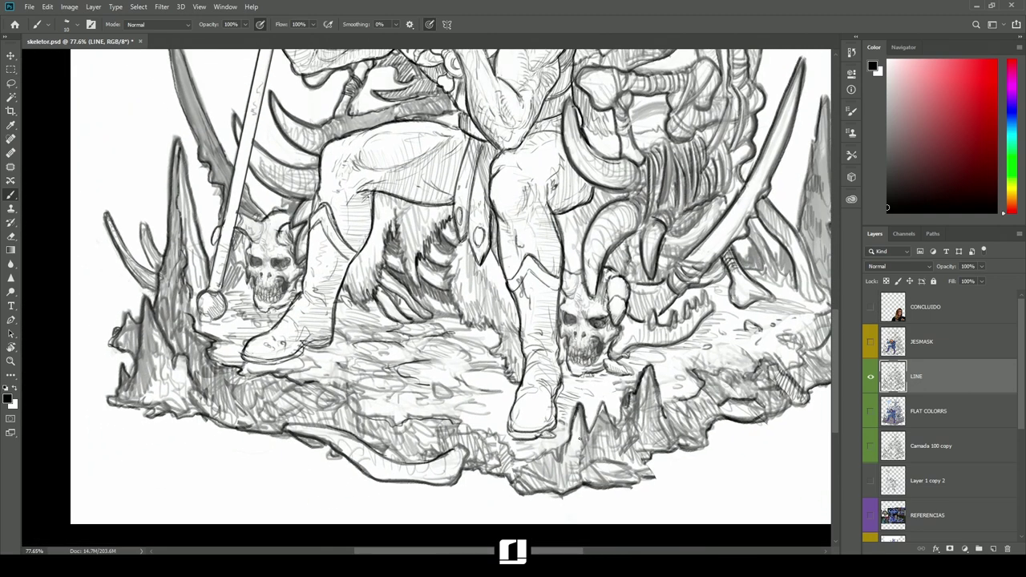
{"action": "left_click_drag", "start_coordinate": [602, 404], "coordinate": [594, 429]}
{"action": "scroll", "coordinate": [645, 462], "scroll_direction": "down", "scroll_amount": 3}
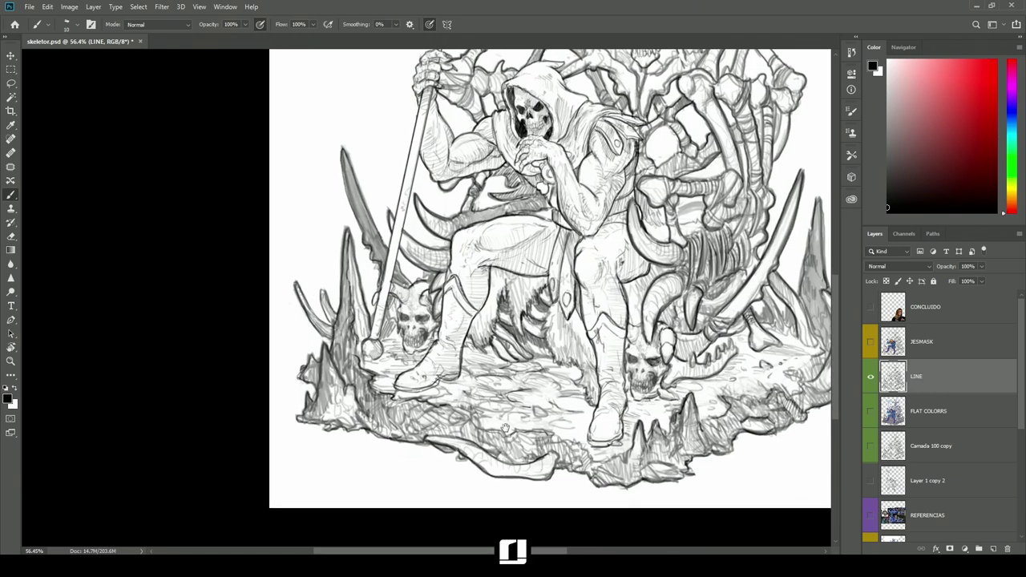
{"action": "scroll", "coordinate": [506, 431], "scroll_direction": "up", "scroll_amount": 2}
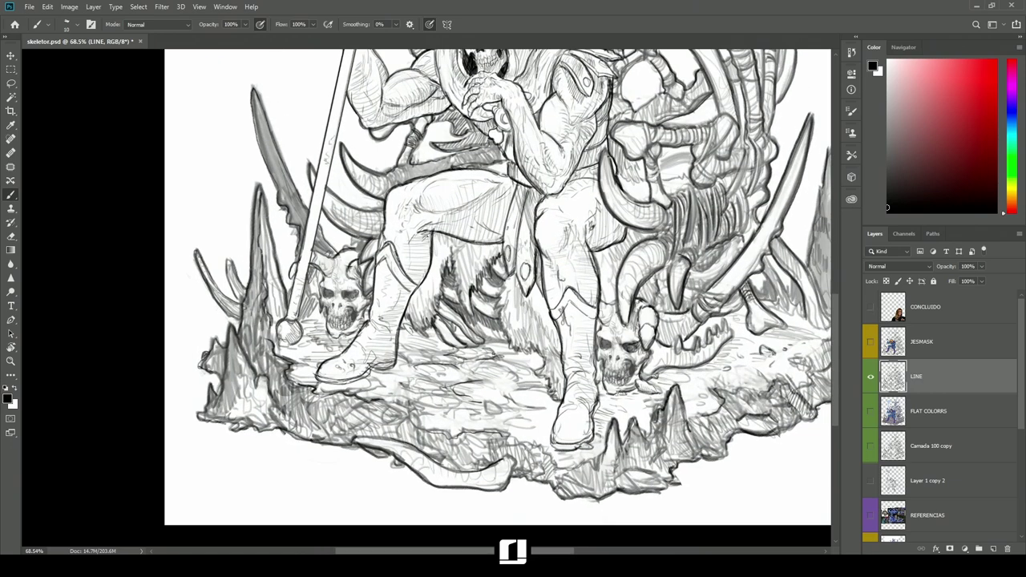
{"action": "scroll", "coordinate": [468, 401], "scroll_direction": "up", "scroll_amount": 2}
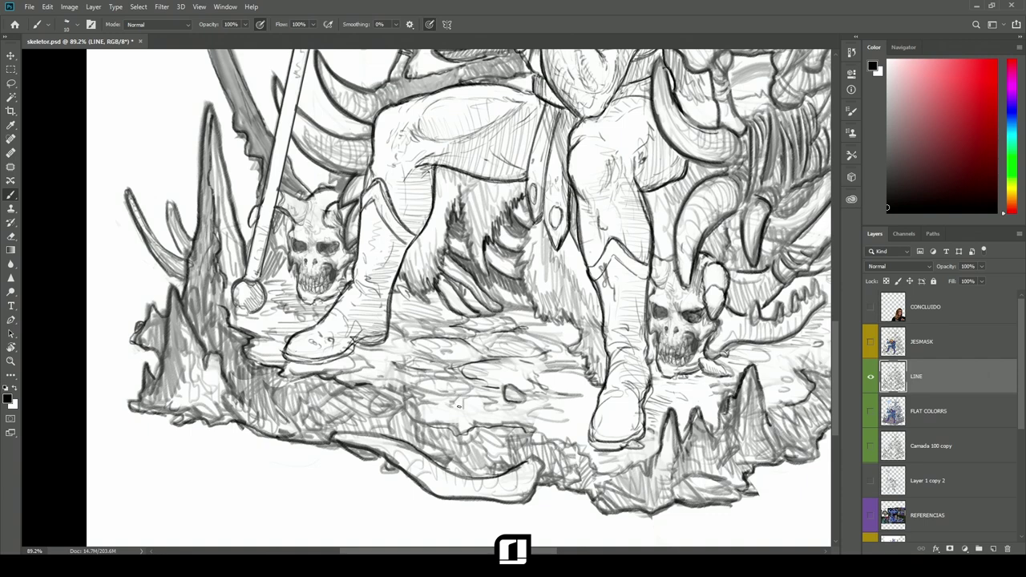
- Add surface lines to the ground between the staff's base and the front boot, undoing the last stroke
{"action": "left_click_drag", "start_coordinate": [375, 283], "coordinate": [328, 400]}
{"action": "left_click_drag", "start_coordinate": [389, 422], "coordinate": [395, 403]}
{"action": "mouse_move", "coordinate": [256, 430]}
{"action": "left_mouse_down"}
{"action": "mouse_move", "coordinate": [286, 407]}
{"action": "mouse_move", "coordinate": [319, 316]}
{"action": "mouse_move", "coordinate": [369, 339]}
{"action": "mouse_move", "coordinate": [349, 401]}
{"action": "left_mouse_up"}
{"action": "key", "text": "ctrl+z"}
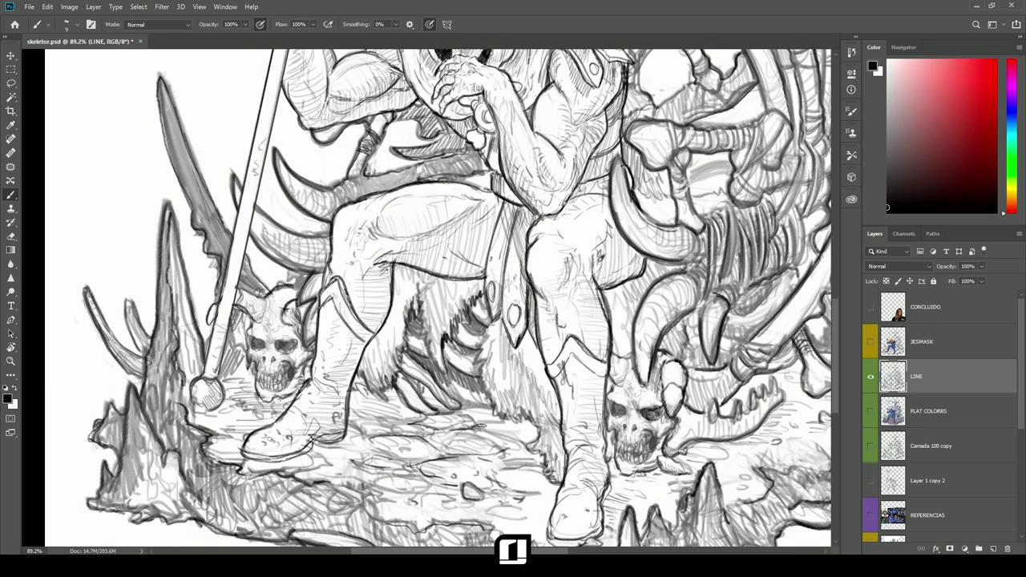
- Add small texture marks to the thigh, hood and shoulder armour of the seated figure
{"action": "scroll", "coordinate": [515, 338], "scroll_direction": "up", "scroll_amount": 3}
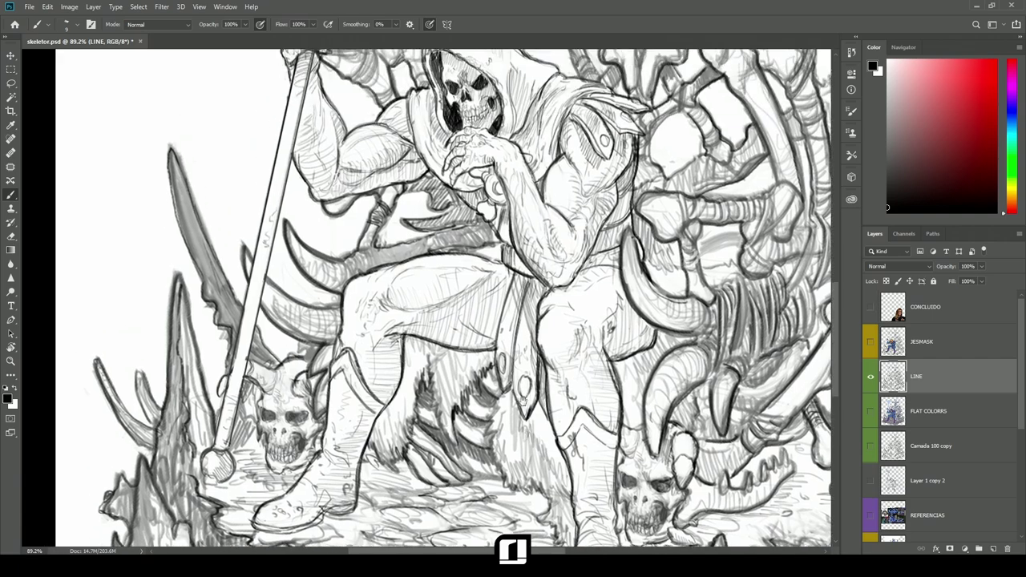
{"action": "left_click_drag", "start_coordinate": [448, 263], "coordinate": [401, 343]}
{"action": "left_click_drag", "start_coordinate": [501, 201], "coordinate": [490, 200]}
{"action": "left_click_drag", "start_coordinate": [401, 213], "coordinate": [458, 191]}
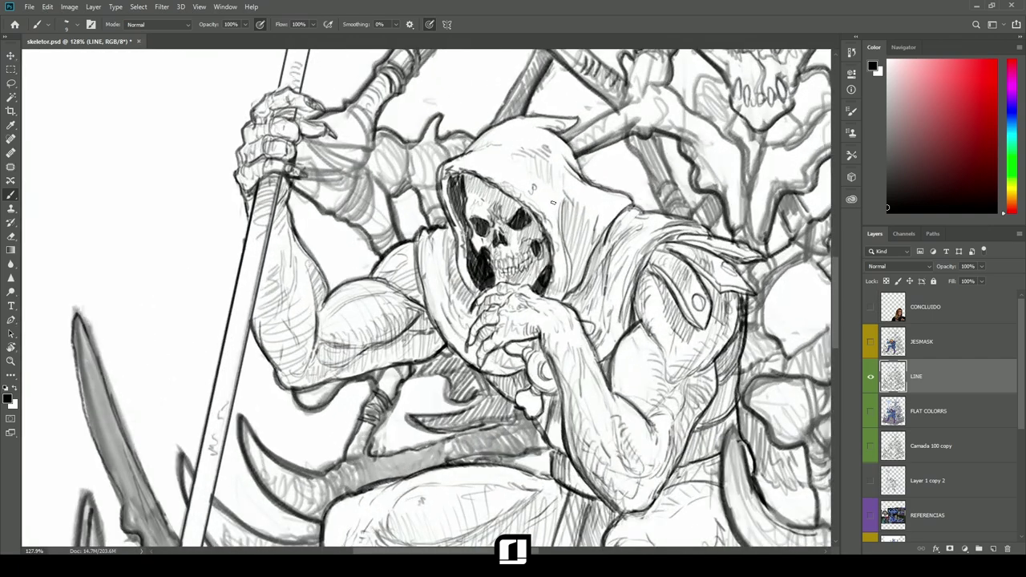
{"action": "scroll", "coordinate": [535, 187], "scroll_direction": "up", "scroll_amount": 1}
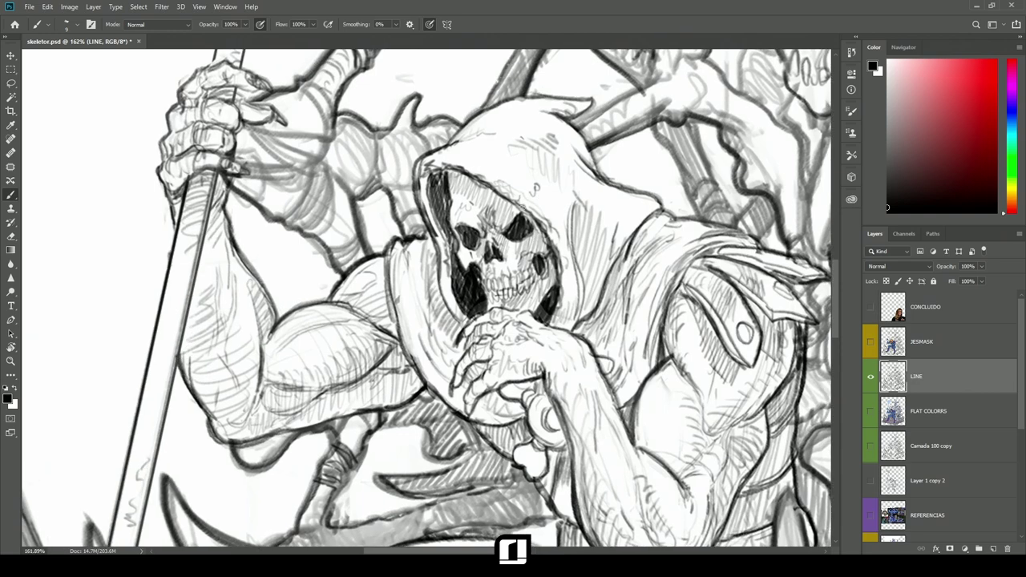
{"action": "scroll", "coordinate": [525, 226], "scroll_direction": "down", "scroll_amount": 1}
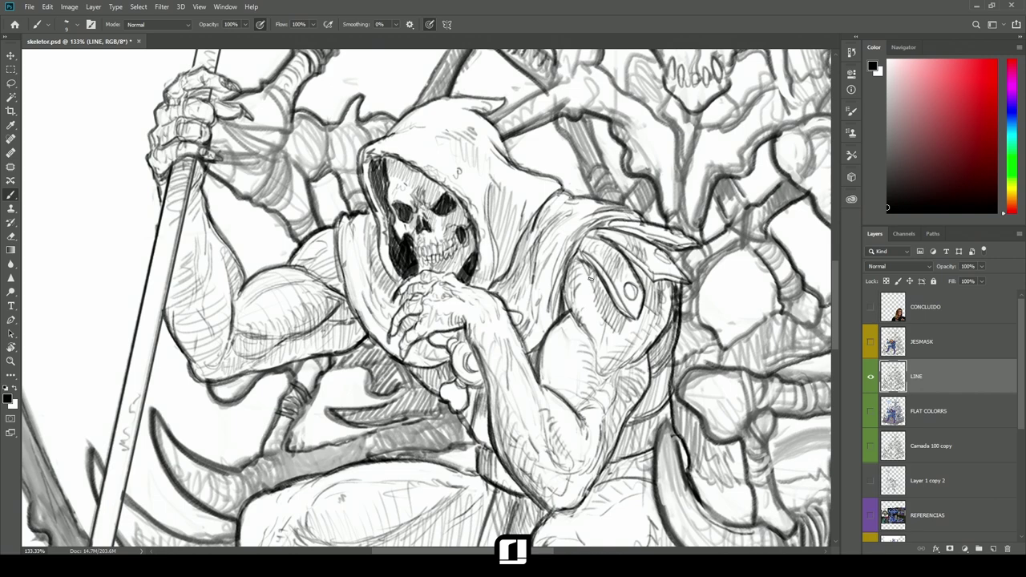
{"action": "left_click_drag", "start_coordinate": [589, 278], "coordinate": [585, 267]}
{"action": "scroll", "coordinate": [616, 271], "scroll_direction": "down", "scroll_amount": 3}
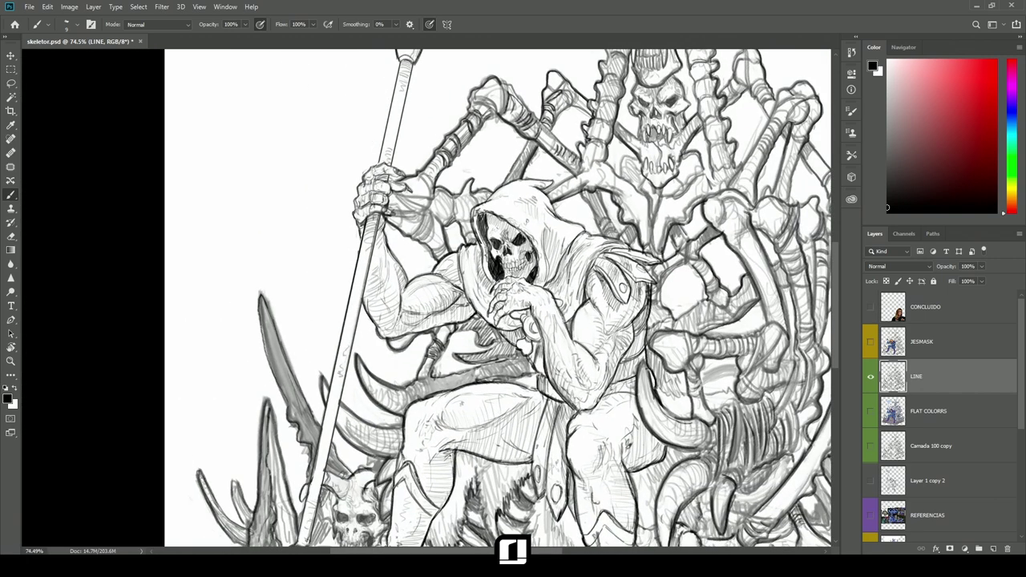
{"action": "scroll", "coordinate": [610, 300], "scroll_direction": "down", "scroll_amount": 2}
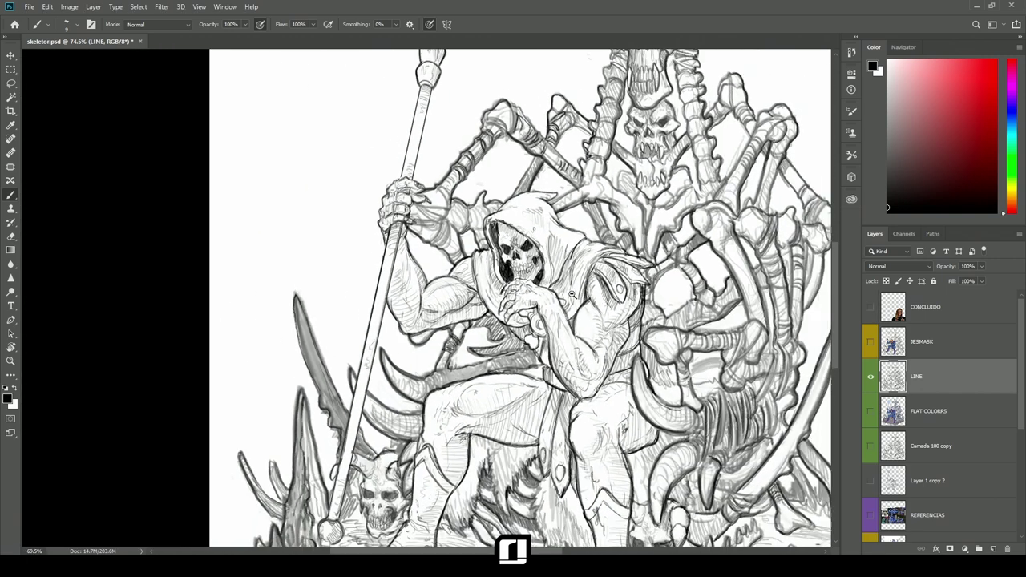
- Show the FLAT COLORRS layer beneath the visible LINE layer, keeping the JESMASK layer hidden
{"action": "left_click", "coordinate": [871, 376]}
{"action": "left_click", "coordinate": [870, 412]}
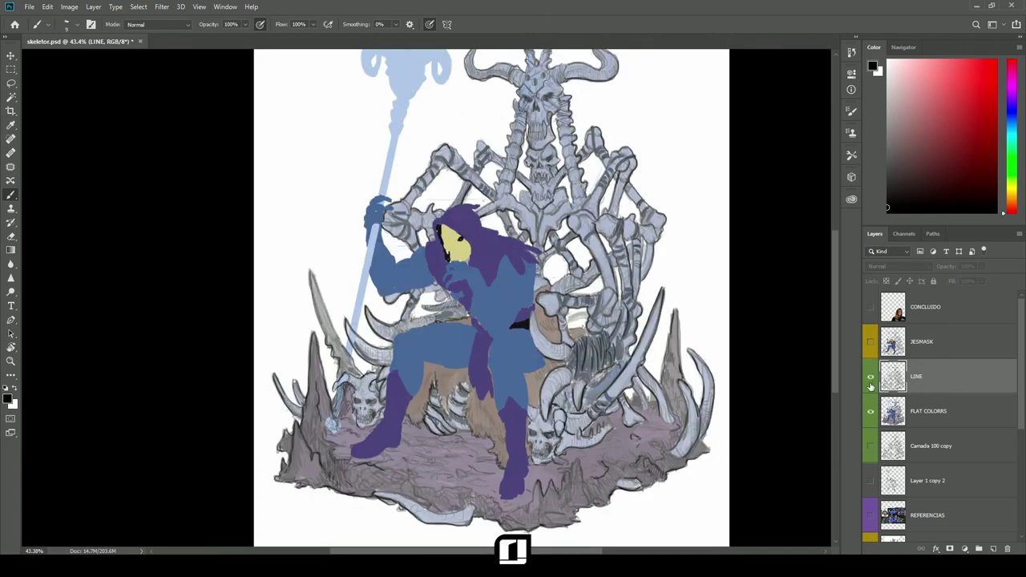
{"action": "left_click", "coordinate": [871, 376]}
{"action": "left_click", "coordinate": [871, 341]}
{"action": "left_click", "coordinate": [871, 342]}
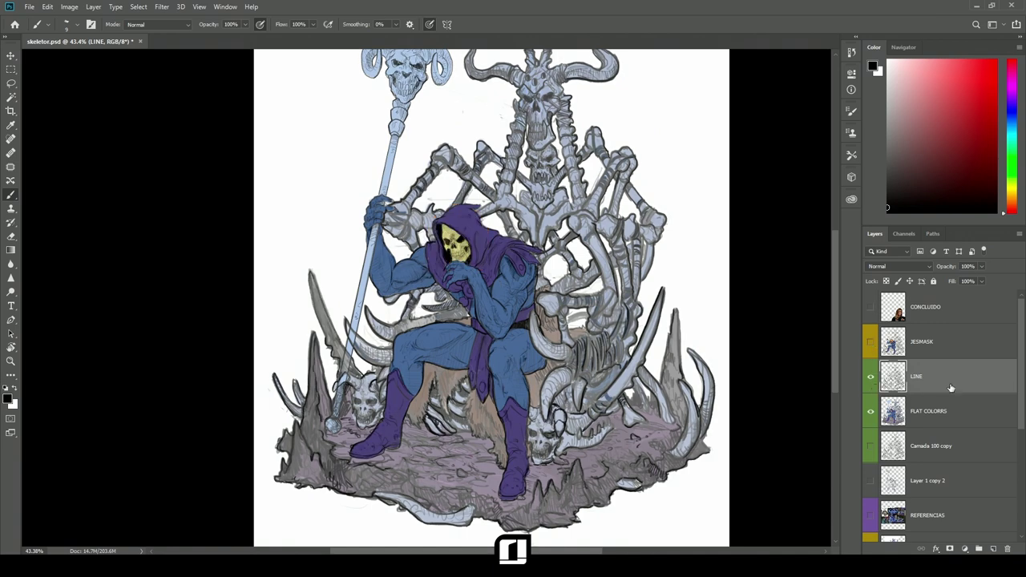
- Select the FLAT COLORRS layer and test its opacity at 67% and 50%
{"action": "left_click", "coordinate": [921, 413]}
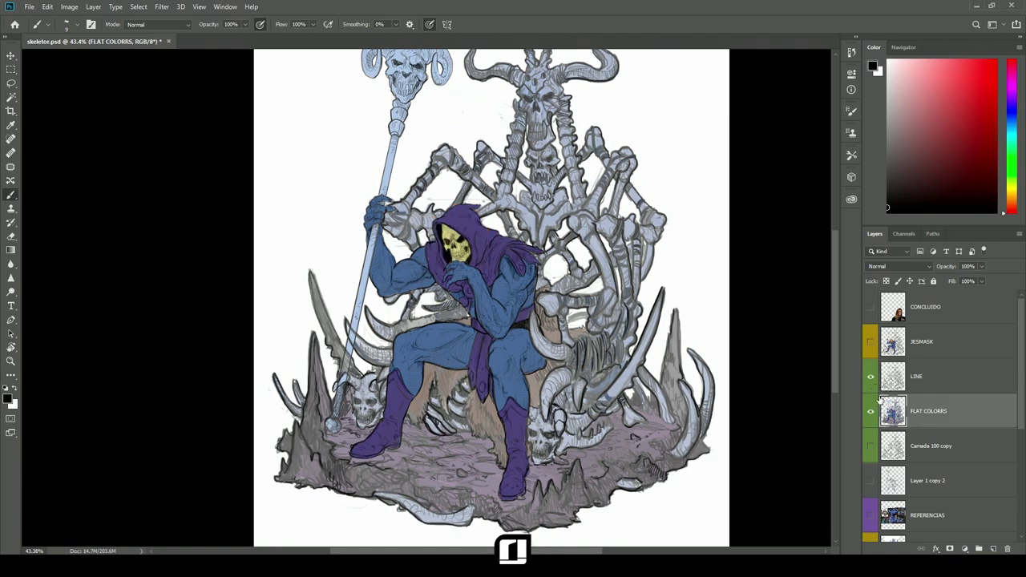
{"action": "key", "text": "v"}
{"action": "key", "text": "5"}
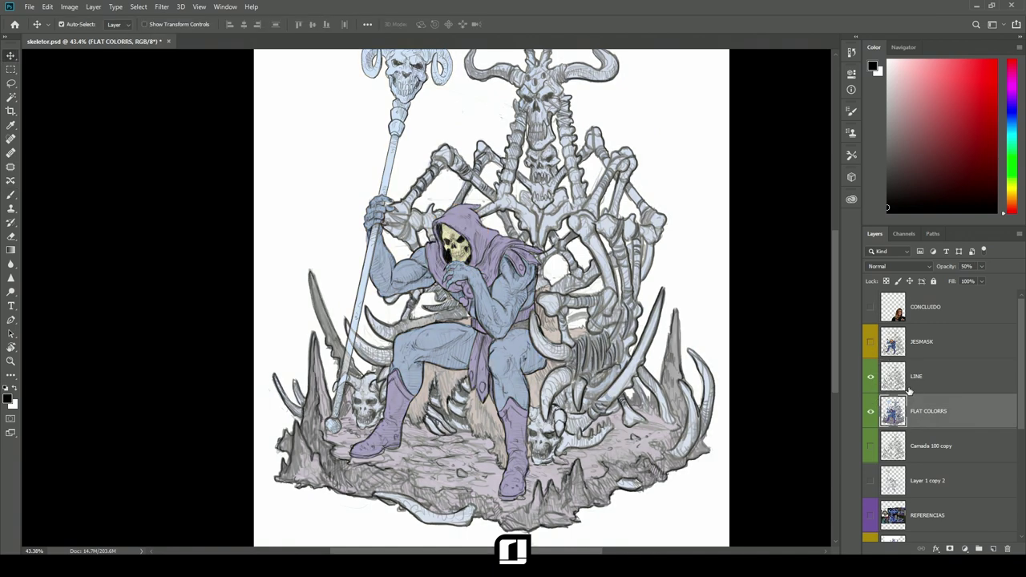
{"action": "key", "text": "4"}
{"action": "key", "text": "6"}
{"action": "key", "text": "7"}
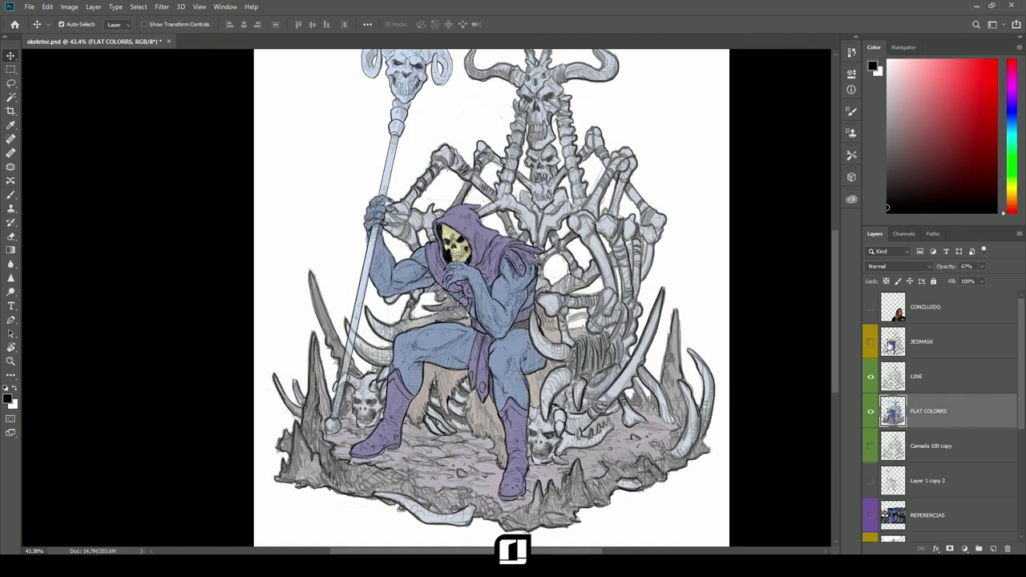
{"action": "key", "text": "0"}
{"action": "key", "text": "5"}
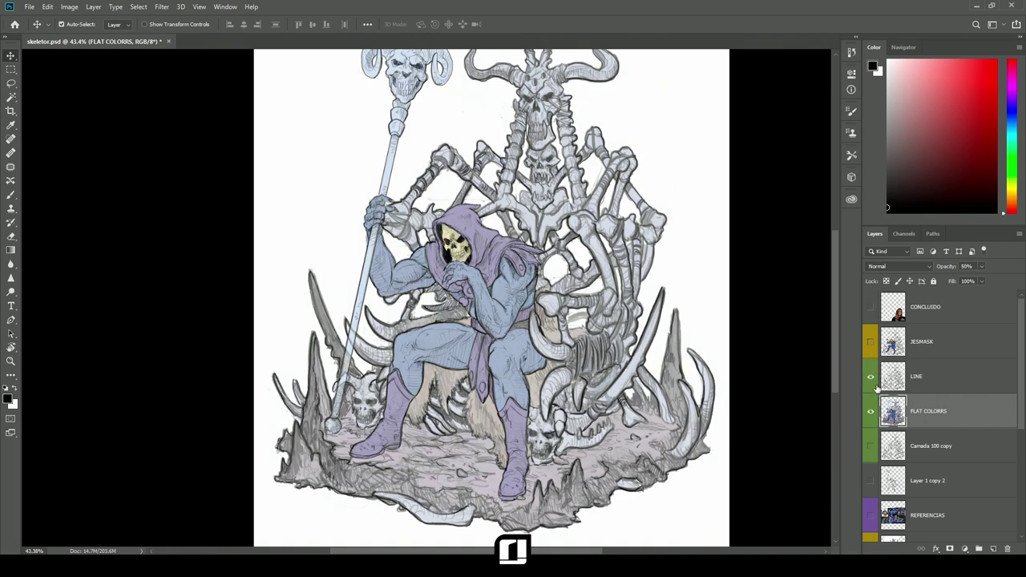
- Compare the line art with and without the flat colours, and set the FLAT COLORRS layer's opacity to 80%
{"action": "left_click", "coordinate": [871, 410]}
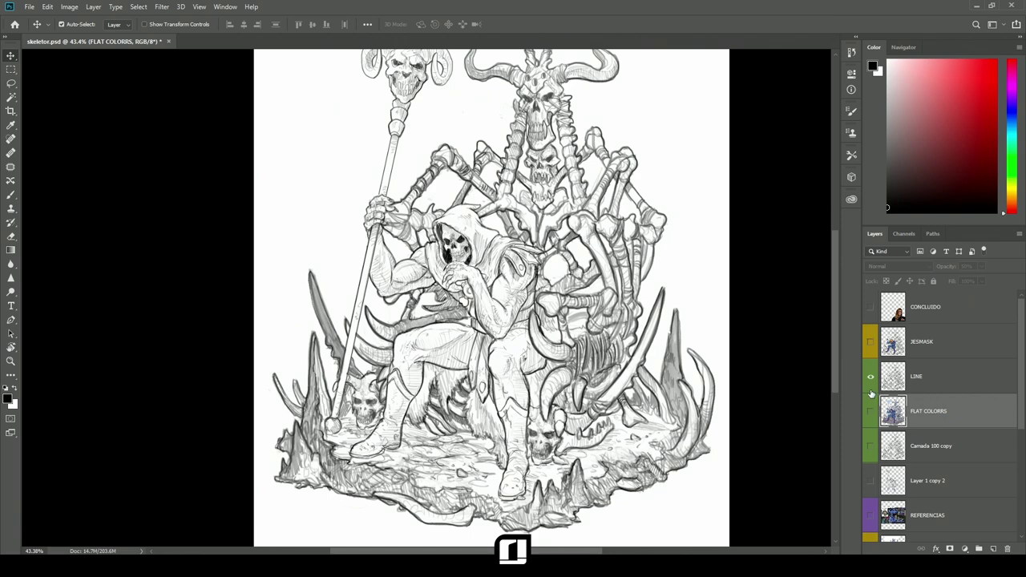
{"action": "left_click", "coordinate": [871, 412]}
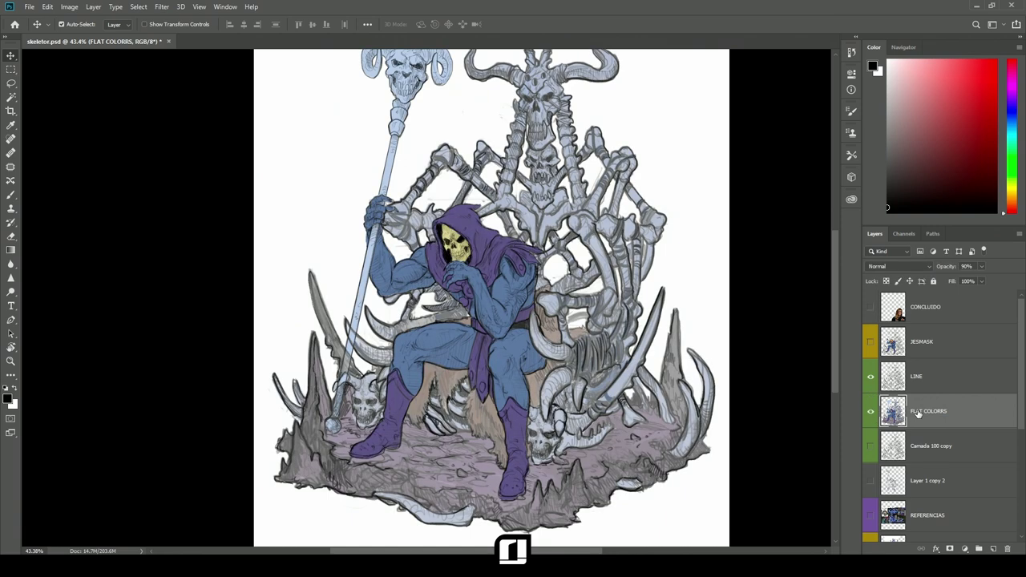
{"action": "key", "text": "8"}
{"action": "key", "text": "7"}
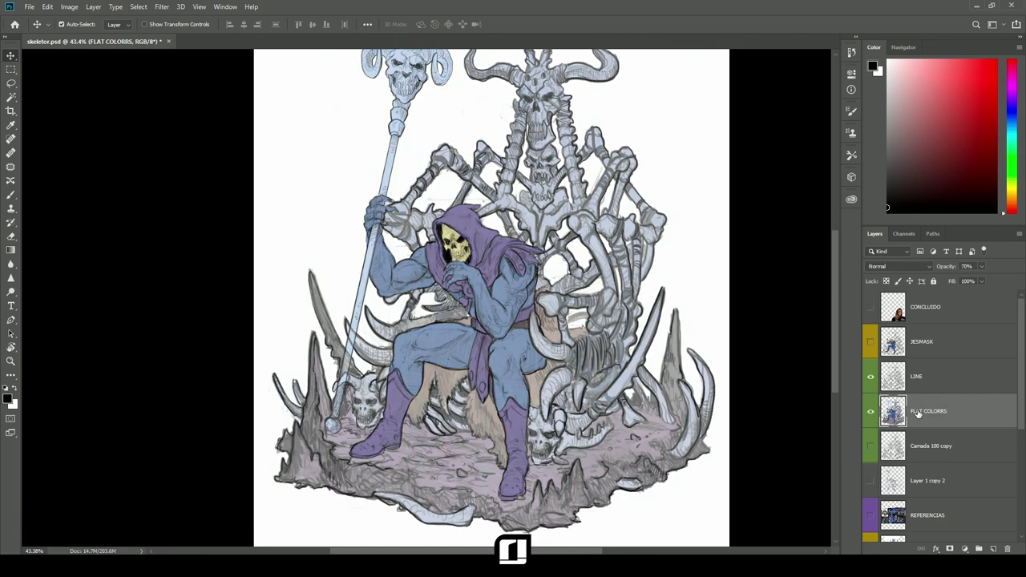
{"action": "key", "text": "0"}
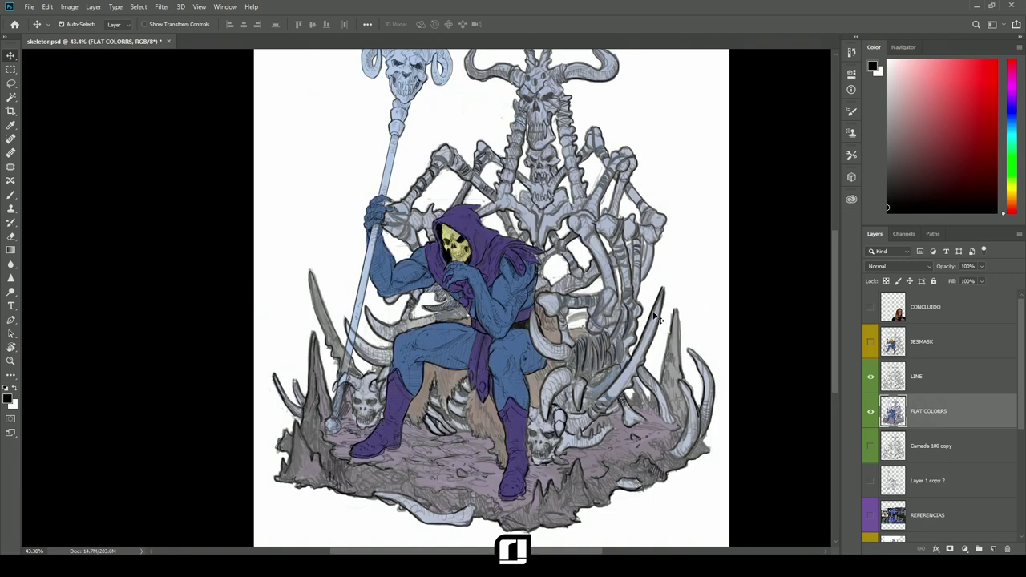
{"action": "key", "text": "8"}
- Choose a hard round brush, mix a lighter tint of the arm's blue, and lock the FLAT COLORRS layer's transparent pixels
{"action": "scroll", "coordinate": [658, 343], "scroll_direction": "up", "scroll_amount": 2}
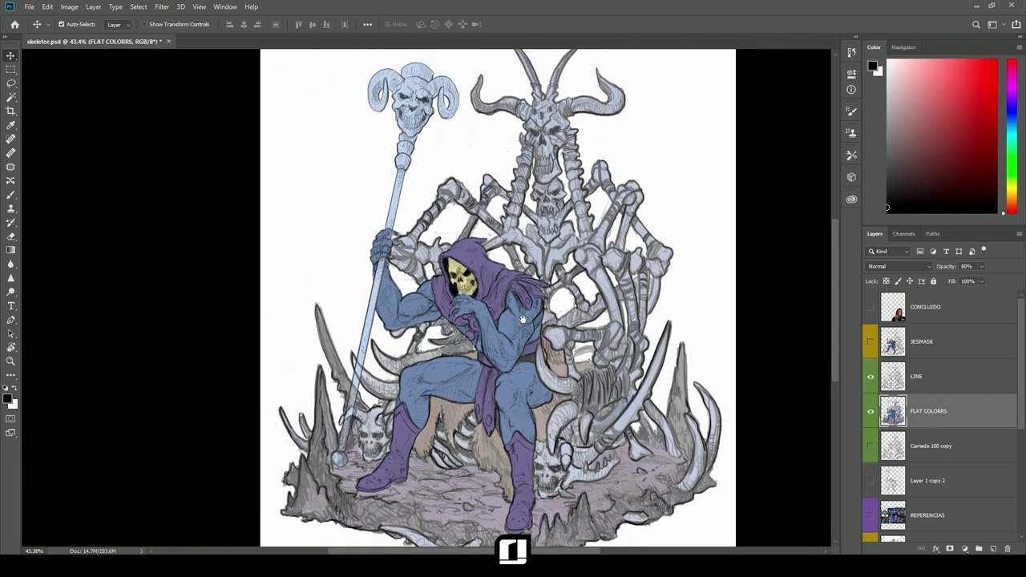
{"action": "key", "text": "b"}
{"action": "left_click", "coordinate": [512, 328], "text": "alt"}
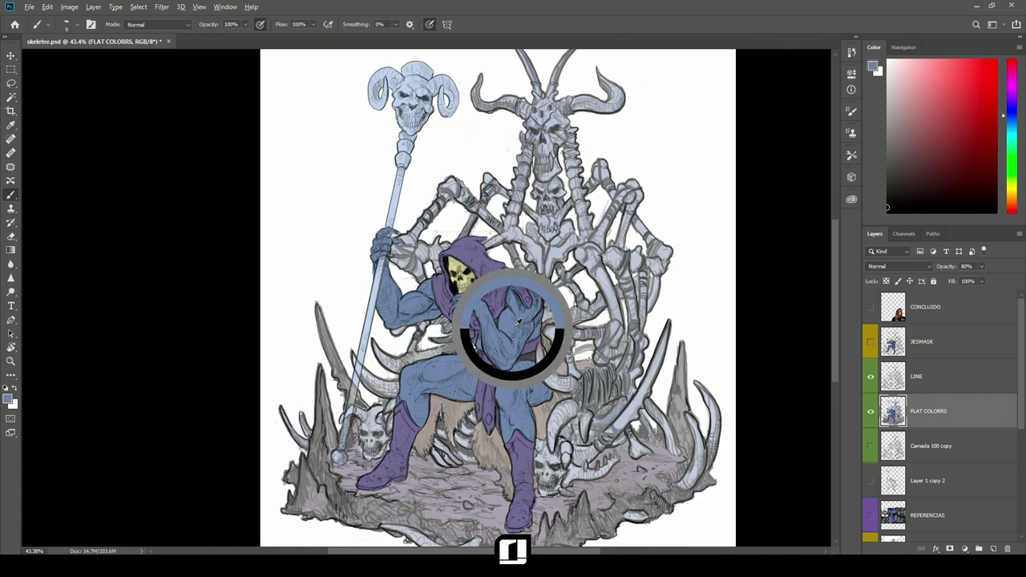
{"action": "left_click_drag", "start_coordinate": [574, 300], "coordinate": [561, 270]}
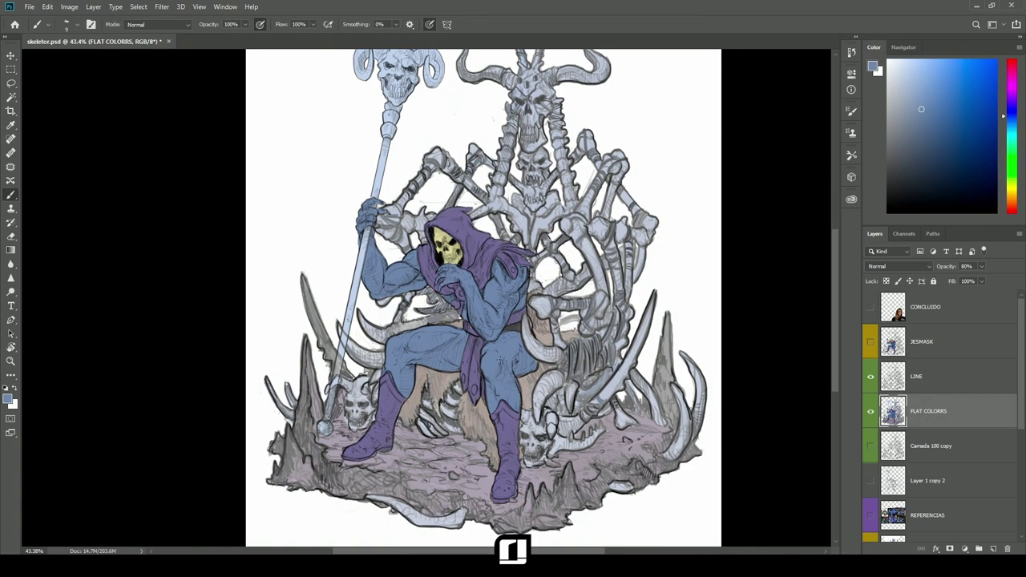
{"action": "right_click", "coordinate": [506, 224]}
{"action": "left_click", "coordinate": [670, 324]}
{"action": "left_click", "coordinate": [766, 184]}
{"action": "left_click", "coordinate": [924, 85]}
{"action": "left_click", "coordinate": [887, 281]}
- Set the brush size to 60 px, paint a light blue highlight on the bent arm's upper part, and blend it with sampled tones
{"action": "right_click", "coordinate": [536, 304]}
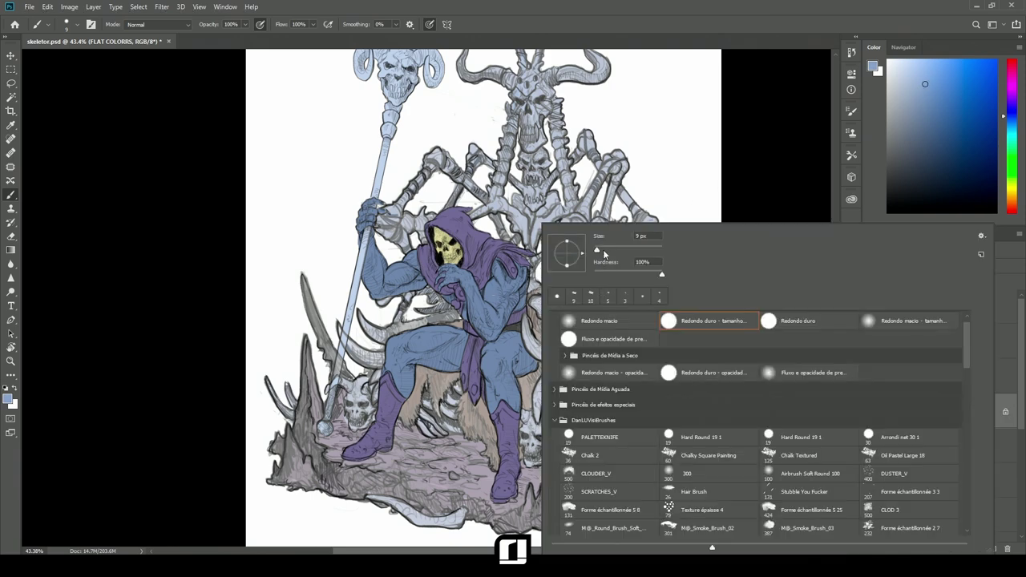
{"action": "left_click", "coordinate": [781, 176]}
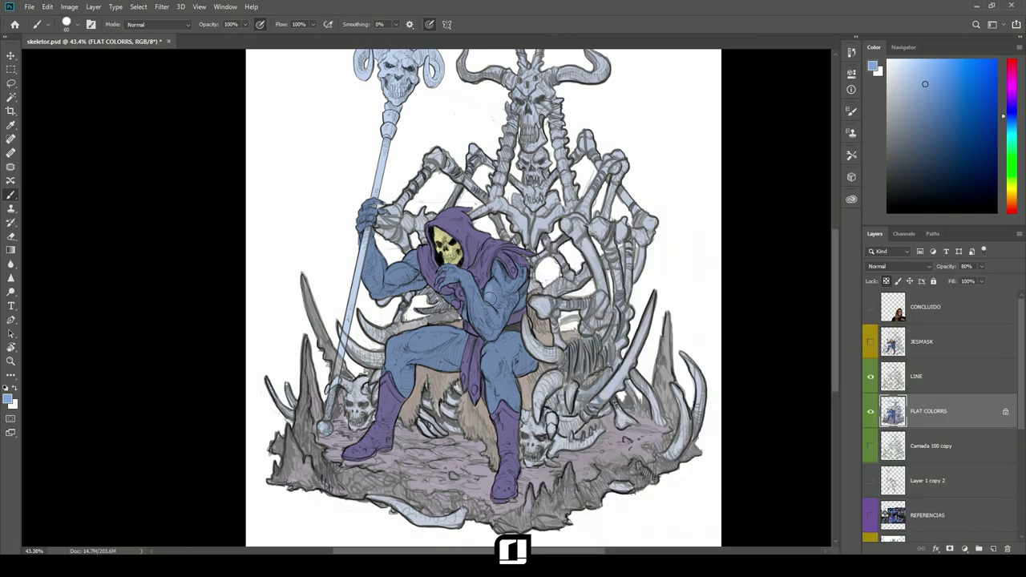
{"action": "scroll", "coordinate": [481, 303], "scroll_direction": "up", "scroll_amount": 2}
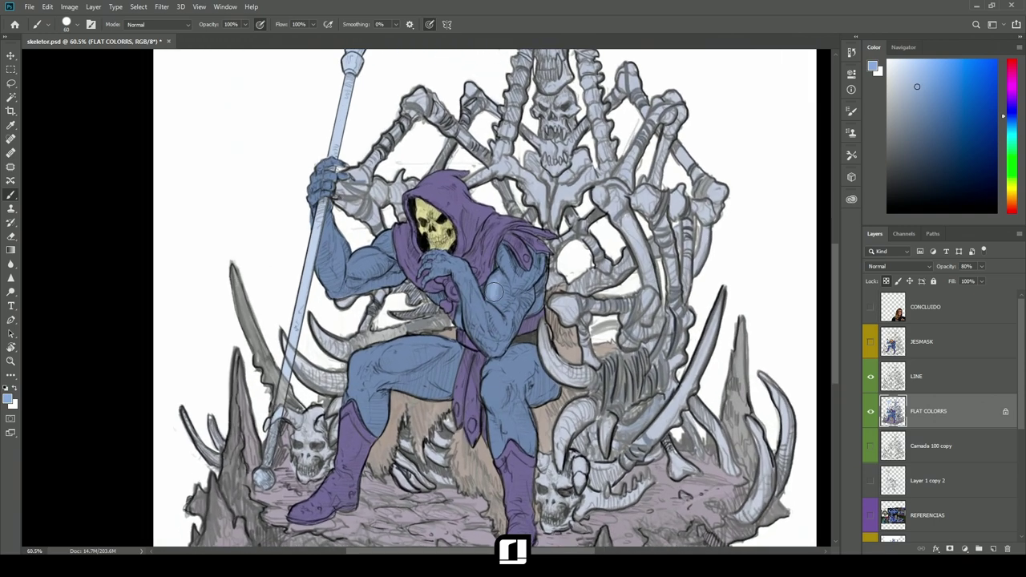
{"action": "left_click", "coordinate": [497, 293], "text": "alt"}
{"action": "left_click", "coordinate": [497, 295], "text": "alt"}
- Paint light cyan highlights on the muscles of both arms with a 100 px soft round brush at 0% hardness
{"action": "left_click", "coordinate": [1011, 124]}
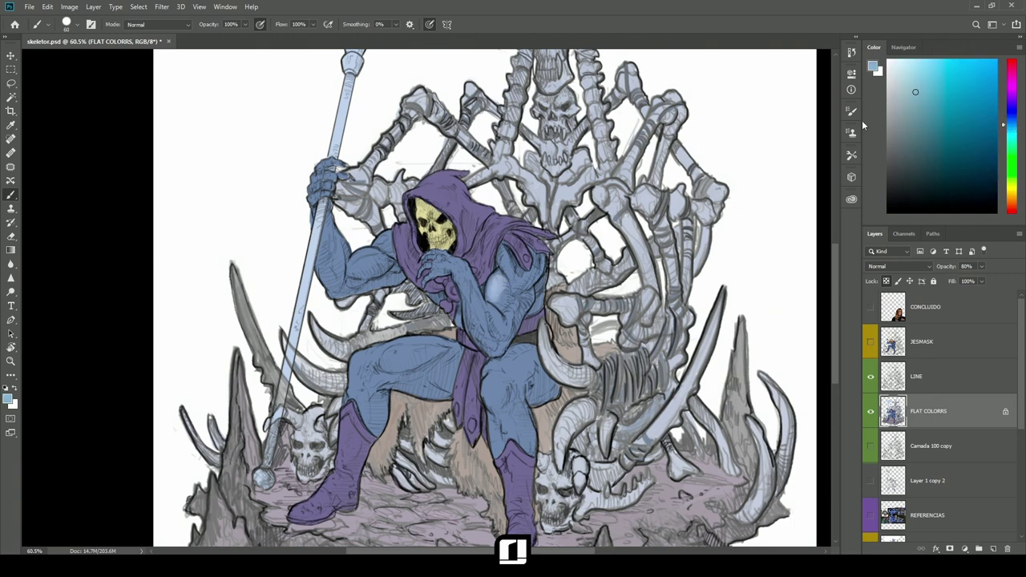
{"action": "left_click", "coordinate": [919, 82]}
{"action": "key", "text": "bracketright"}
{"action": "key", "text": "bracketright"}
{"action": "key", "text": "bracketright"}
{"action": "key", "text": "bracketright"}
{"action": "key", "text": "bracketright"}
{"action": "key", "text": "bracketright"}
{"action": "key", "text": "bracketright"}
{"action": "left_click_drag", "start_coordinate": [359, 265], "coordinate": [368, 255]}
{"action": "right_click", "coordinate": [371, 256]}
{"action": "left_click", "coordinate": [707, 320]}
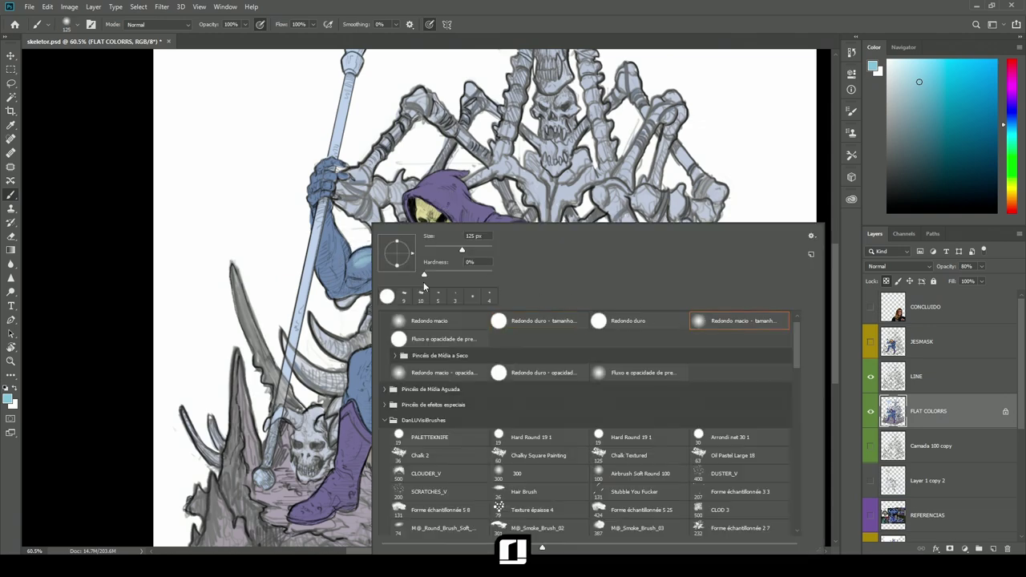
{"action": "left_click", "coordinate": [353, 274]}
{"action": "key", "text": "bracketleft"}
{"action": "left_click_drag", "start_coordinate": [364, 255], "coordinate": [373, 262]}
{"action": "left_click_drag", "start_coordinate": [510, 292], "coordinate": [499, 291]}
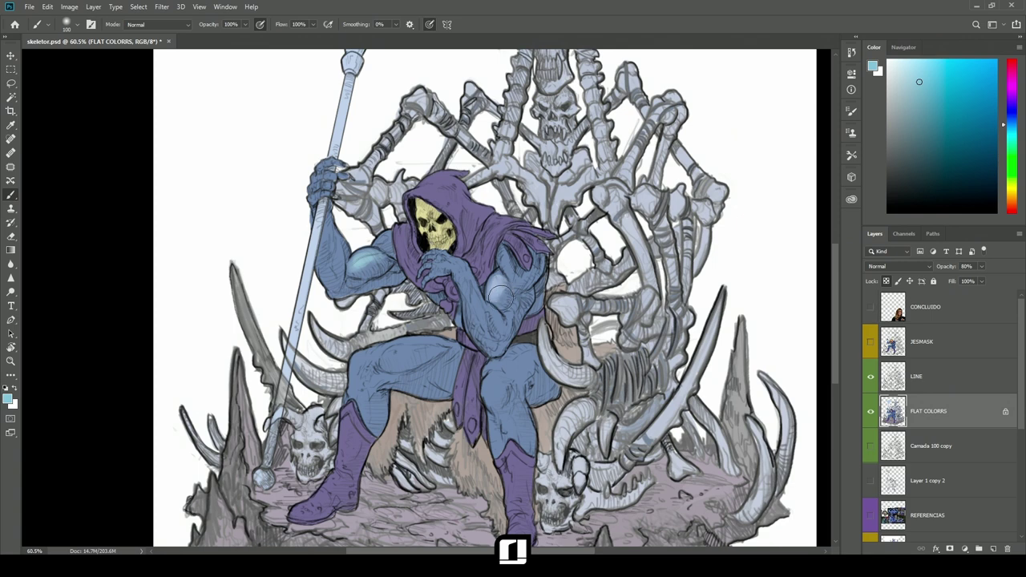
- Compare the artwork with and without the flat colours, test 100% opacity, and set the FLAT COLORRS layer's opacity to 83%
{"action": "key", "text": "bracketleft"}
{"action": "key", "text": "bracketleft"}
{"action": "left_click", "coordinate": [870, 412]}
{"action": "left_click", "coordinate": [870, 412]}
{"action": "left_click_drag", "start_coordinate": [984, 280], "coordinate": [1014, 281]}
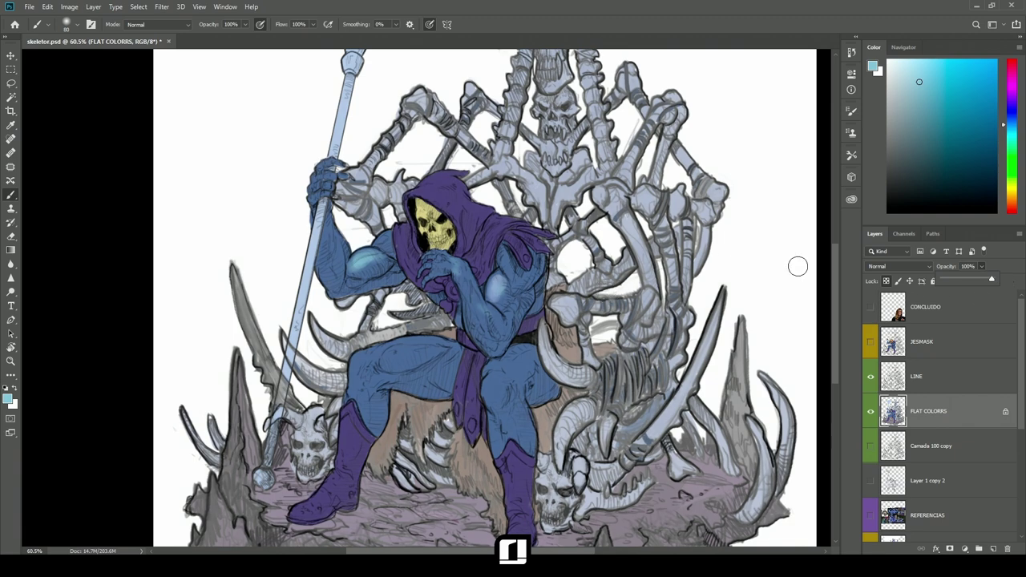
{"action": "left_click_drag", "start_coordinate": [992, 282], "coordinate": [984, 282]}
{"action": "left_click", "coordinate": [957, 415]}
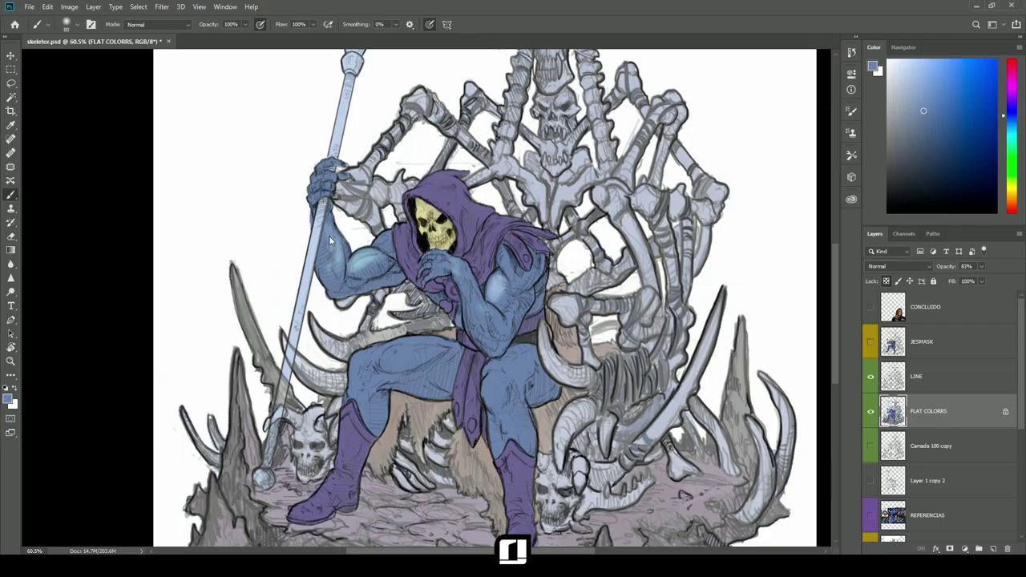
- Paint a pale blue highlight on the raised thigh near the knee and blend it outward with a 175 px soft brush
{"action": "left_click_drag", "start_coordinate": [462, 274], "coordinate": [417, 273]}
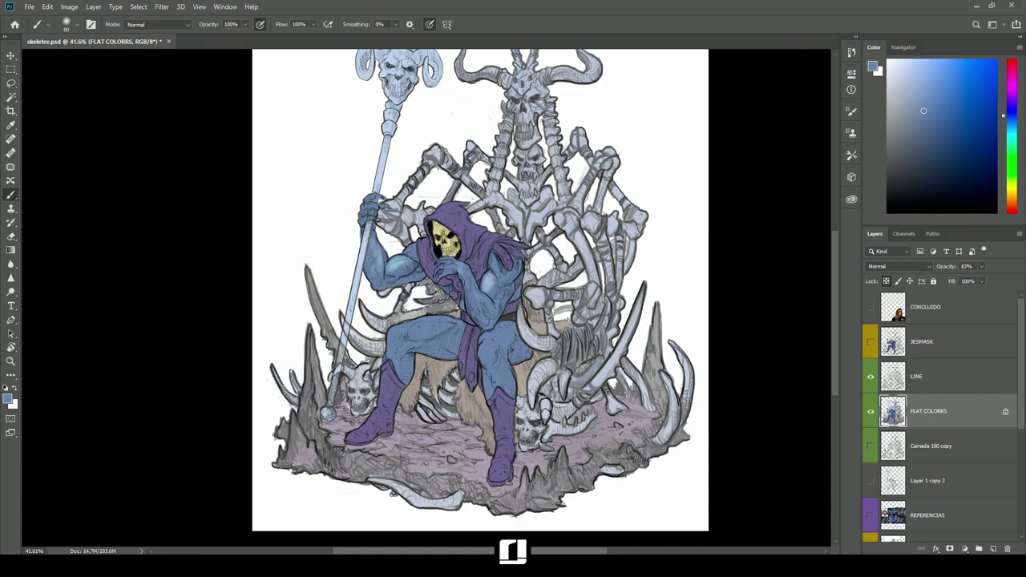
{"action": "scroll", "coordinate": [337, 377], "scroll_direction": "up", "scroll_amount": 3}
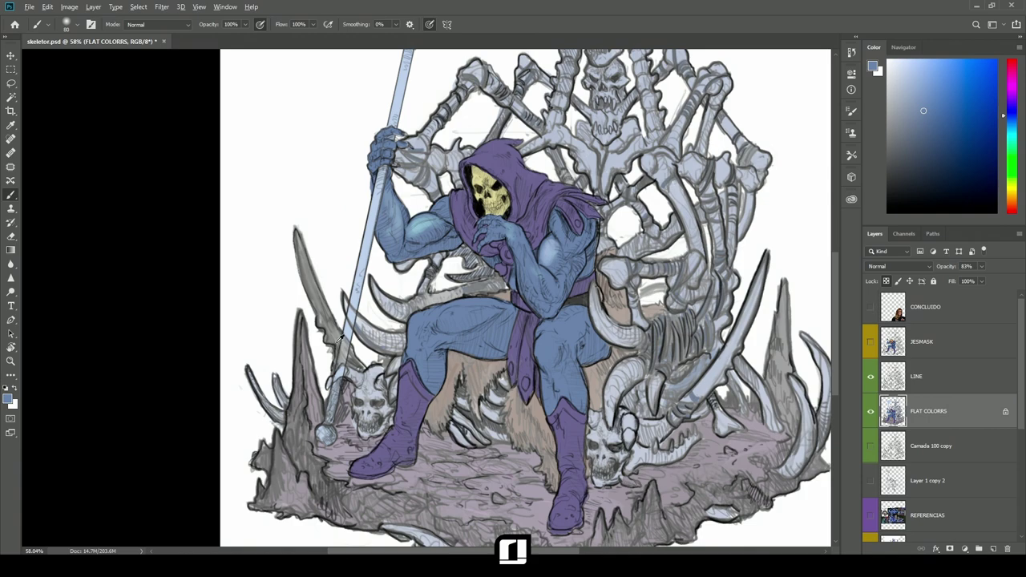
{"action": "left_click", "coordinate": [356, 312], "text": "alt"}
{"action": "left_click", "coordinate": [869, 378]}
{"action": "left_click", "coordinate": [871, 376]}
{"action": "mouse_move", "coordinate": [462, 318]}
{"action": "left_mouse_down"}
{"action": "mouse_move", "coordinate": [445, 318]}
{"action": "mouse_move", "coordinate": [454, 314]}
{"action": "left_mouse_up"}
{"action": "left_click", "coordinate": [529, 273], "text": "alt"}
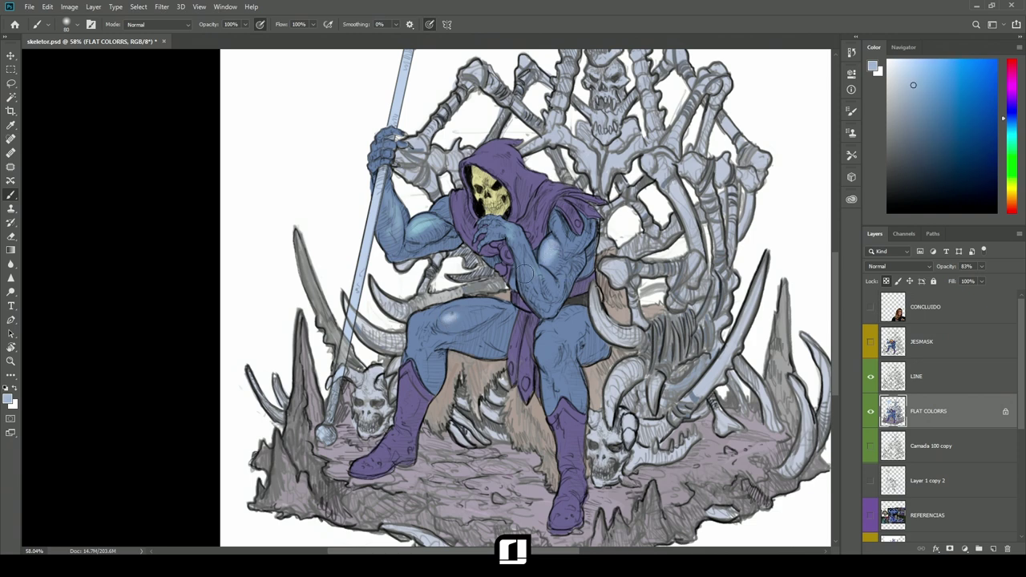
{"action": "left_click", "coordinate": [460, 313], "text": "alt"}
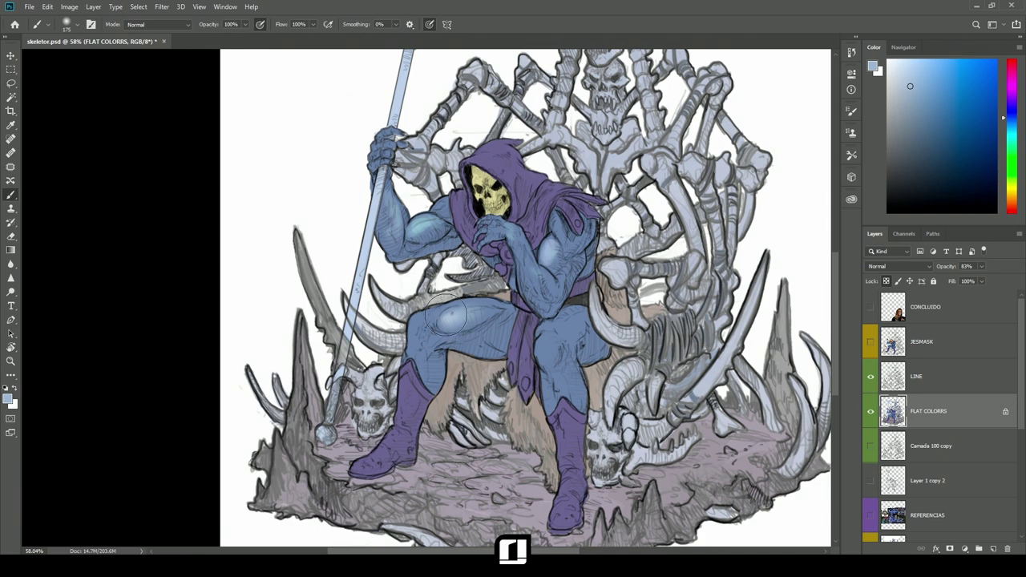
{"action": "left_click", "coordinate": [421, 339], "text": "alt"}
{"action": "left_click", "coordinate": [459, 318], "text": "alt"}
- Mix a dark blue and softly shade the underside of the raised thigh and the area behind the knee
{"action": "left_click", "coordinate": [544, 235], "text": "alt"}
{"action": "left_click_drag", "start_coordinate": [925, 153], "coordinate": [965, 147]}
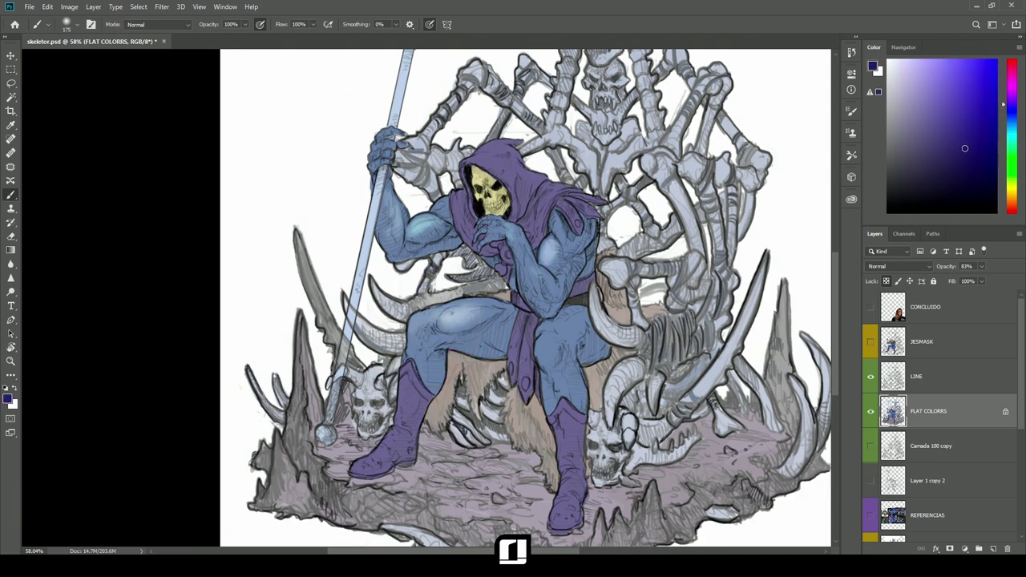
{"action": "left_click_drag", "start_coordinate": [429, 357], "coordinate": [438, 360]}
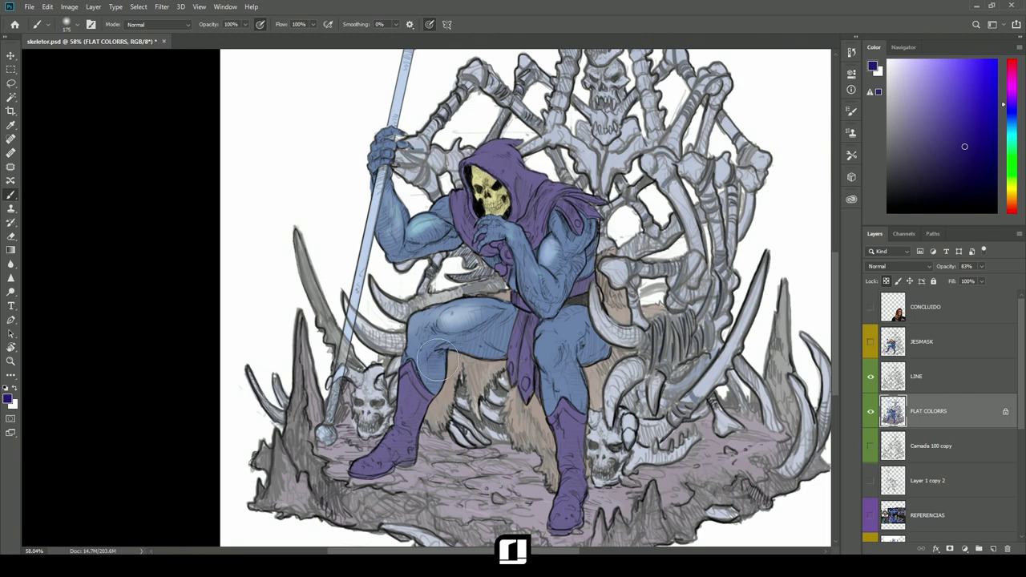
{"action": "left_click", "coordinate": [473, 339], "text": "alt"}
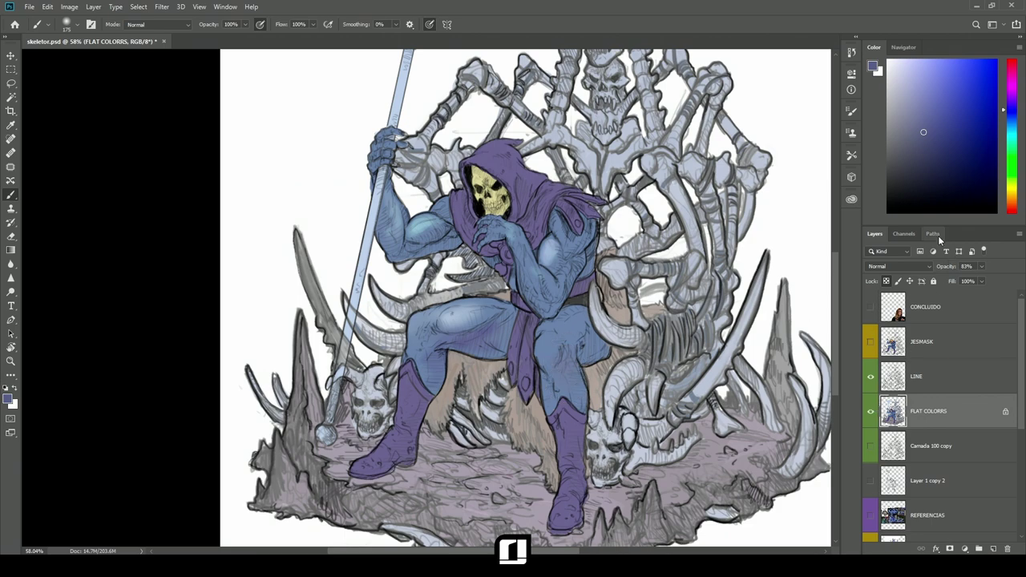
- Add soft deep purple shading to the figure's hood, cape and boots
{"action": "key", "text": "ctrl+0"}
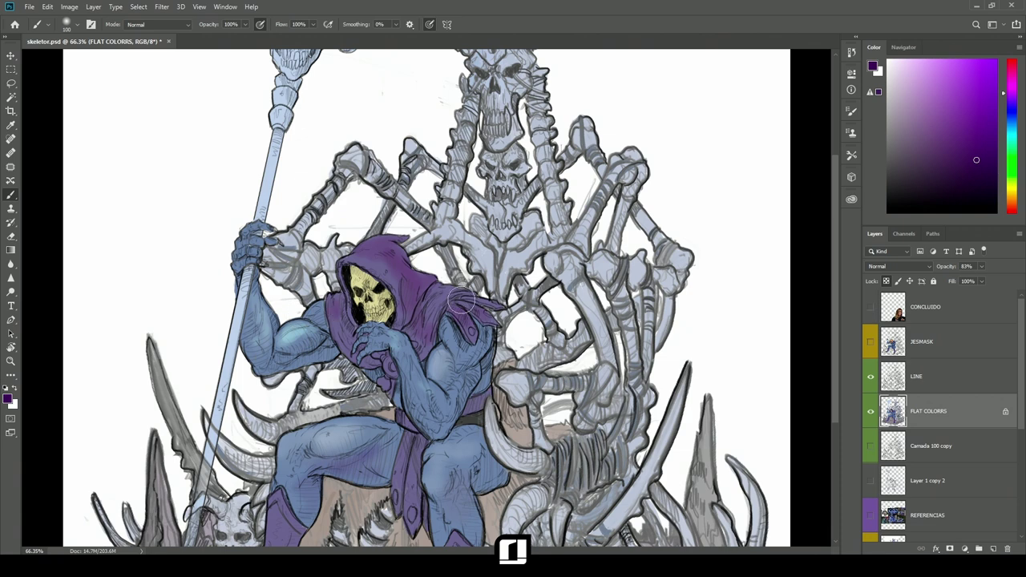
{"action": "left_click_drag", "start_coordinate": [420, 335], "coordinate": [476, 251]}
{"action": "left_click_drag", "start_coordinate": [470, 454], "coordinate": [486, 340]}
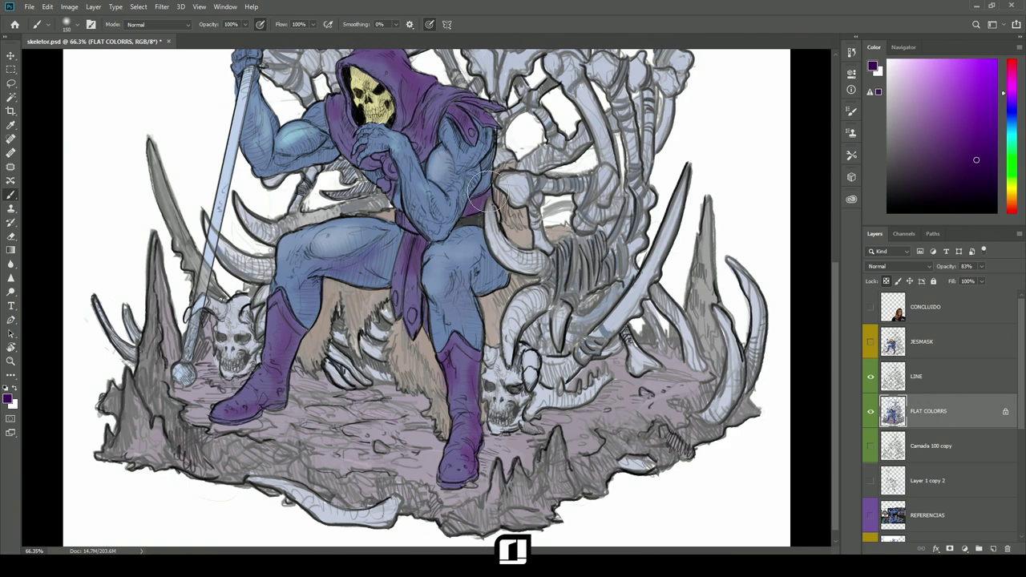
- Reduce the brush size and paint bright magenta highlights on the round studs of the shoulder armour and hanging loincloth
{"action": "key", "text": "["}
{"action": "key", "text": "["}
{"action": "key", "text": "["}
{"action": "key", "text": "["}
{"action": "key", "text": "["}
{"action": "key", "text": "["}
{"action": "key", "text": "["}
{"action": "key", "text": "["}
{"action": "key", "text": "["}
{"action": "key", "text": "["}
{"action": "key", "text": "["}
{"action": "key", "text": "["}
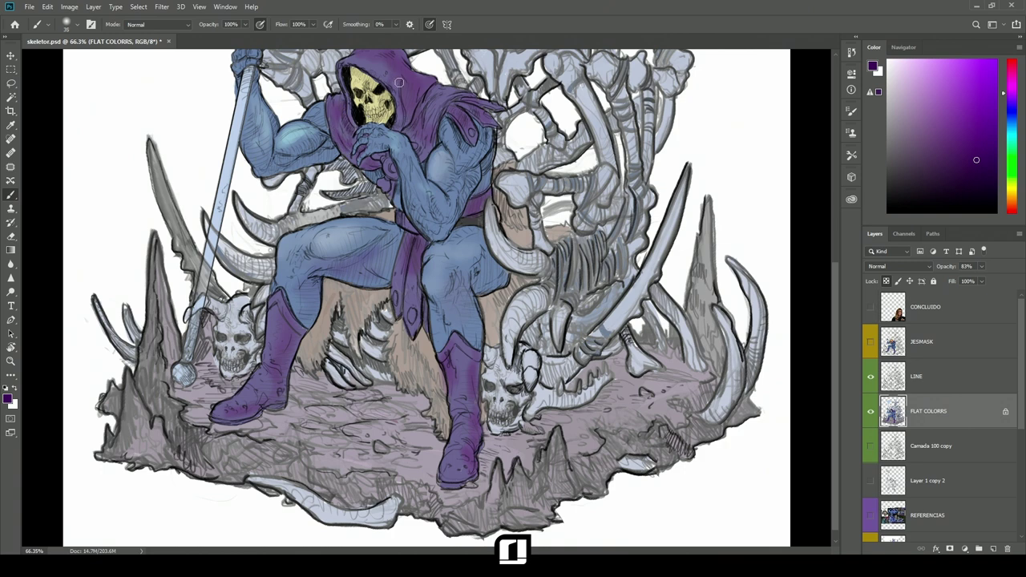
{"action": "scroll", "coordinate": [409, 200], "scroll_direction": "up", "scroll_amount": 3}
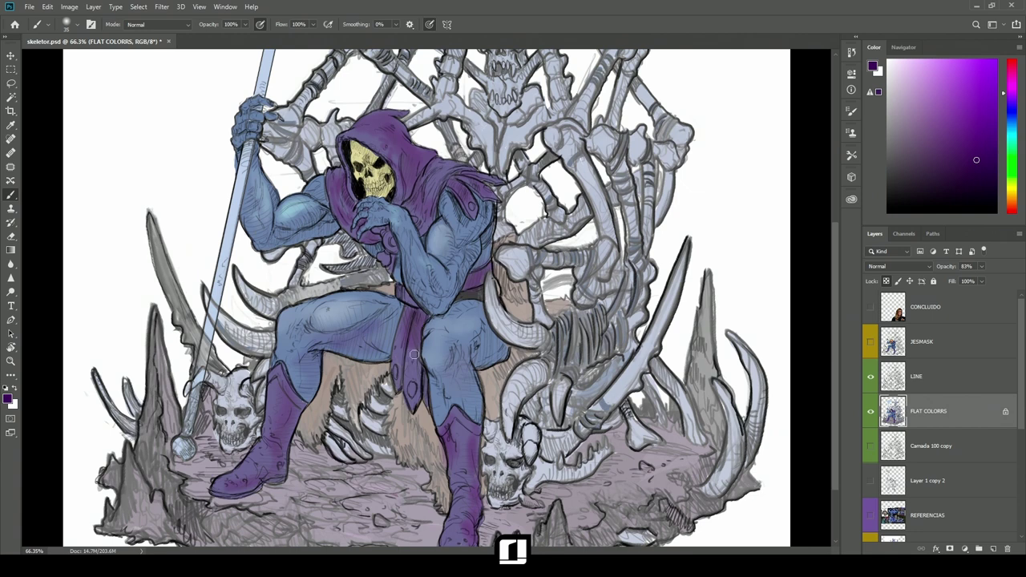
{"action": "left_click", "coordinate": [636, 148], "text": "alt"}
{"action": "left_click", "coordinate": [946, 95]}
{"action": "left_click", "coordinate": [1011, 87]}
{"action": "left_click", "coordinate": [956, 103]}
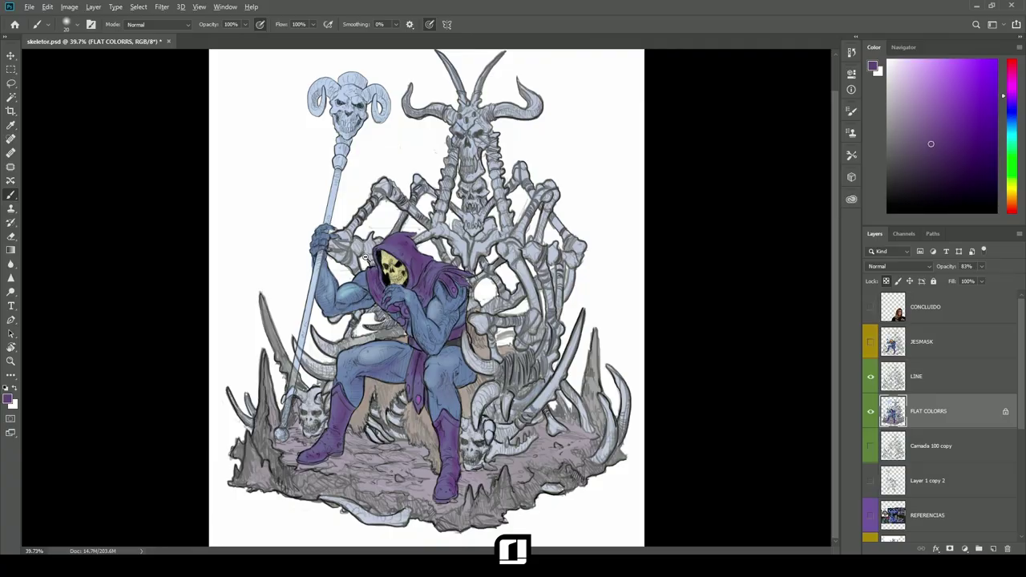
- Show the JESMASK layer to compare it with the shaded figure, and hide it again
{"action": "scroll", "coordinate": [365, 258], "scroll_direction": "up", "scroll_amount": 6}
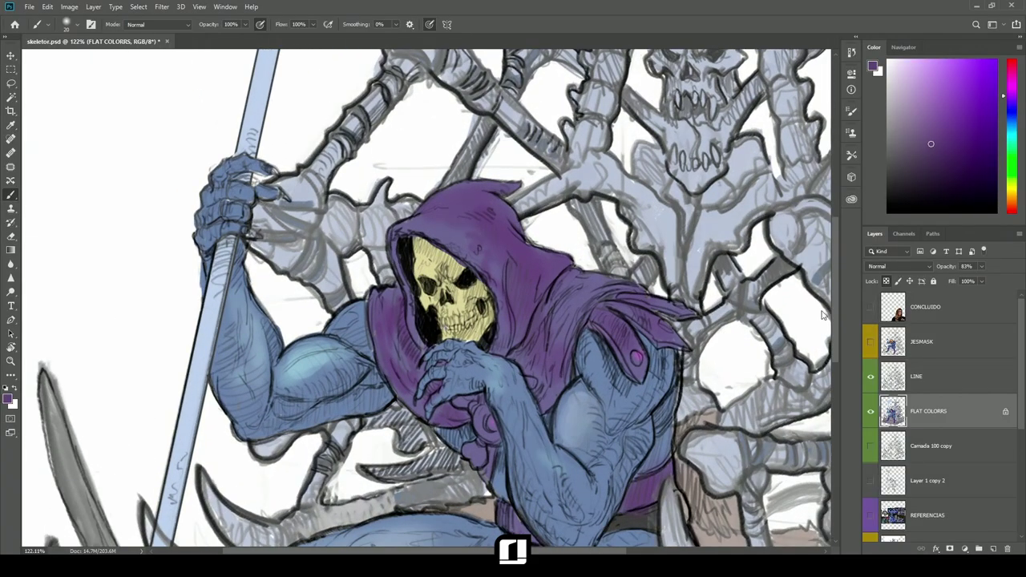
{"action": "left_click", "coordinate": [871, 343]}
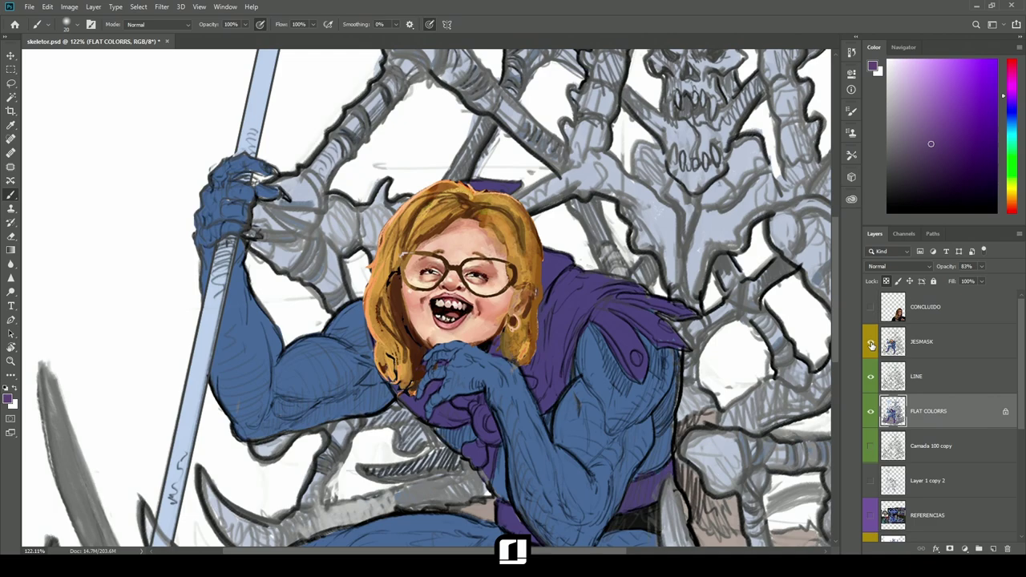
{"action": "mouse_move", "coordinate": [553, 316]}
{"action": "left_mouse_down"}
{"action": "mouse_move", "coordinate": [513, 311]}
{"action": "mouse_move", "coordinate": [541, 308]}
{"action": "left_mouse_up"}
{"action": "scroll", "coordinate": [541, 308], "scroll_direction": "down", "scroll_amount": 7}
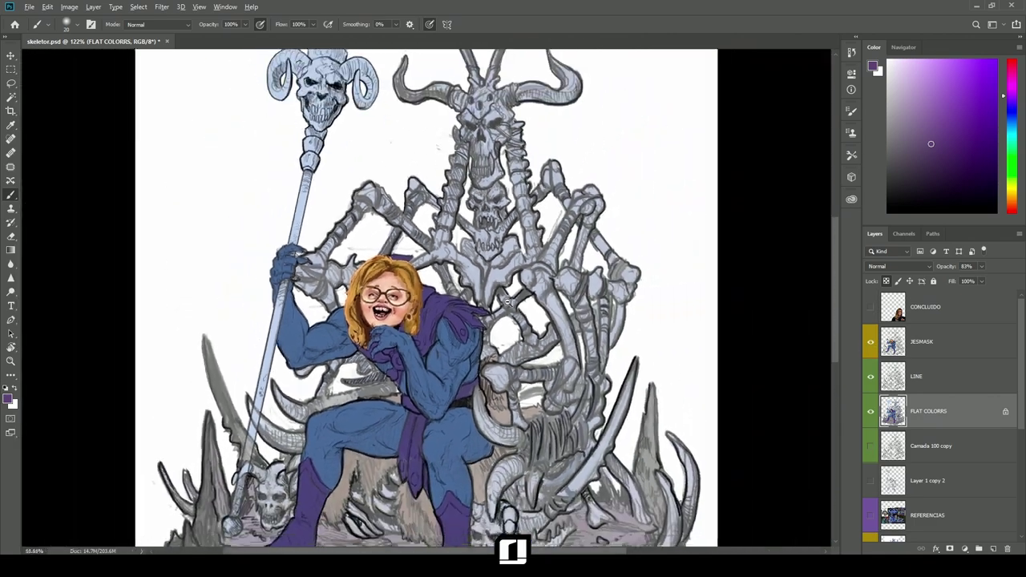
{"action": "scroll", "coordinate": [489, 303], "scroll_direction": "up", "scroll_amount": 2}
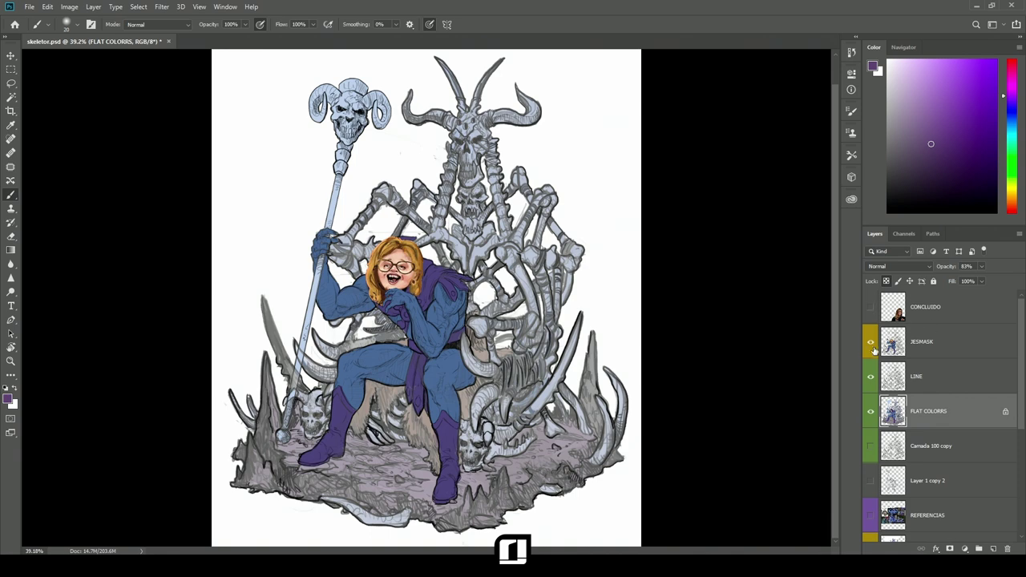
{"action": "left_click", "coordinate": [870, 377]}
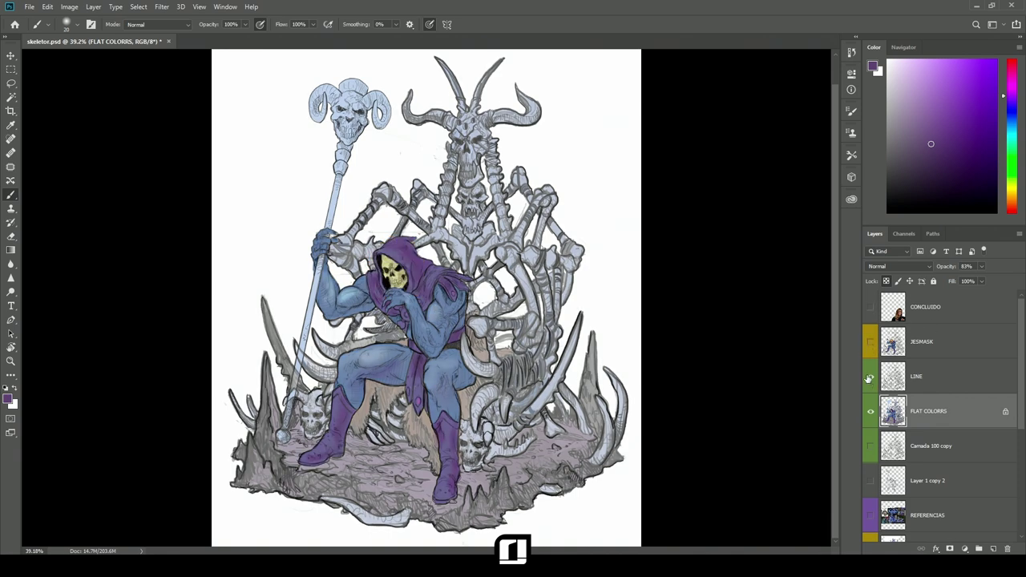
- Inspect the shaded figure up close and as a whole, and view the artwork with and without the CONCLUIDO layer
{"action": "key", "text": "v"}
{"action": "scroll", "coordinate": [384, 288], "scroll_direction": "up", "scroll_amount": 5}
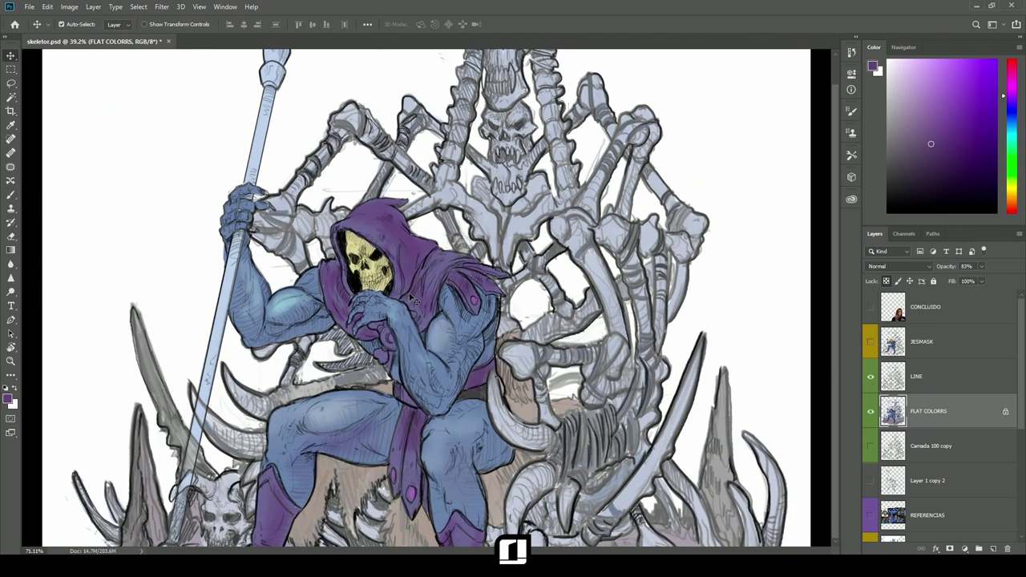
{"action": "scroll", "coordinate": [409, 287], "scroll_direction": "down", "scroll_amount": 4}
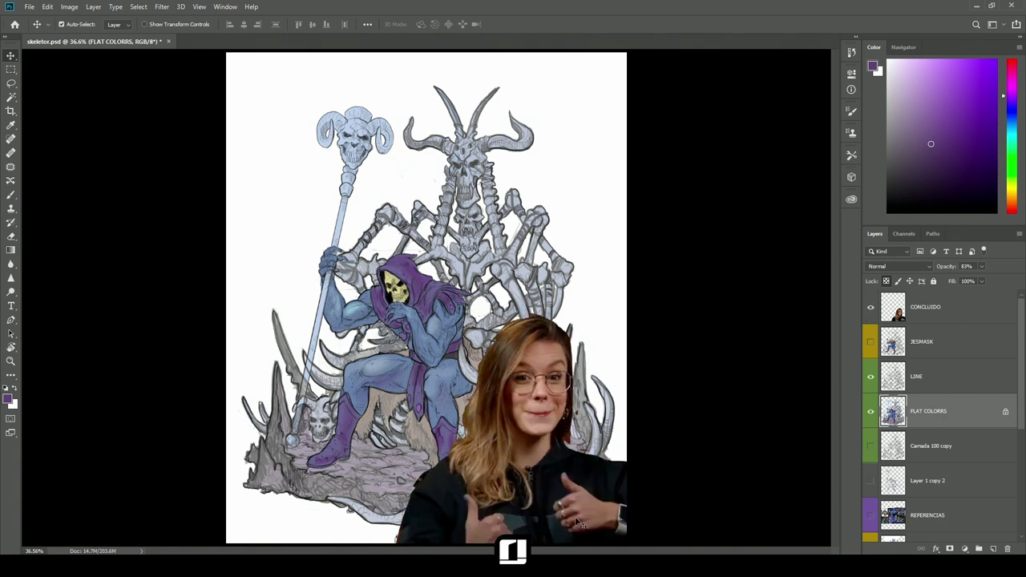
{"action": "left_click", "coordinate": [872, 307]}
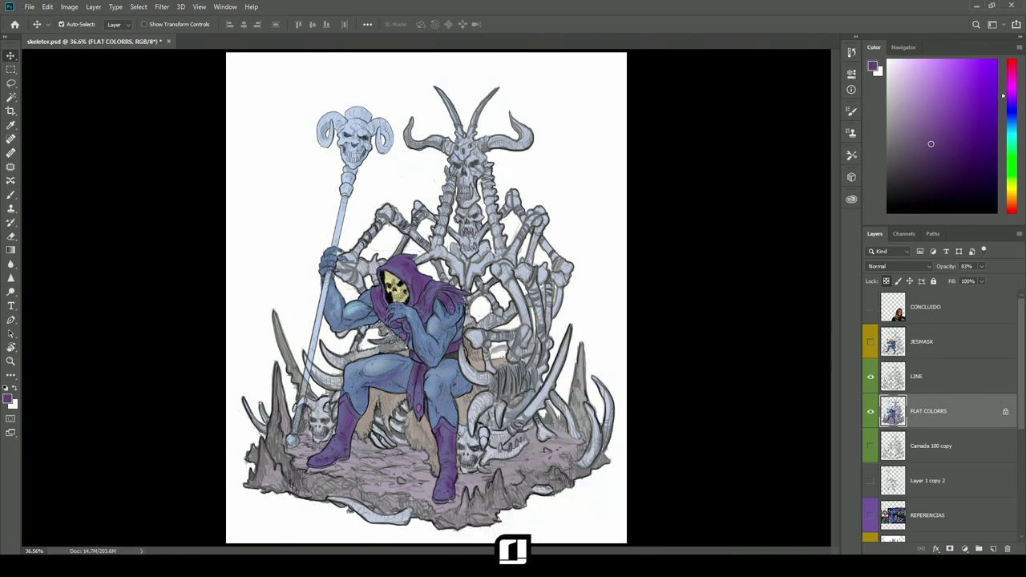